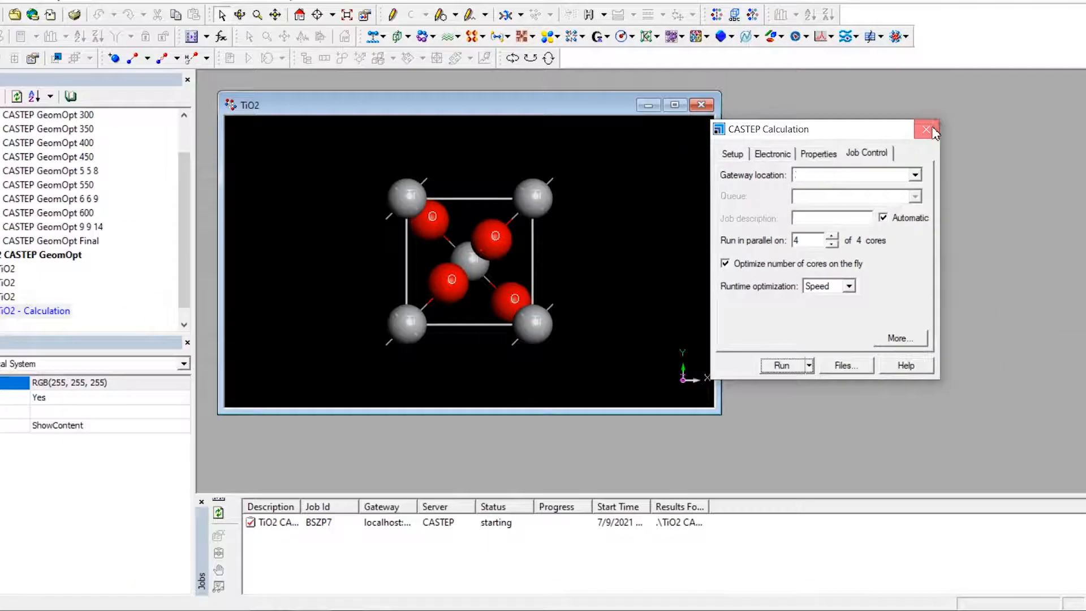
- Close the CASTEP Calculation dialog, then resize and move the TiO2 structure window
left_click(1062, 89)
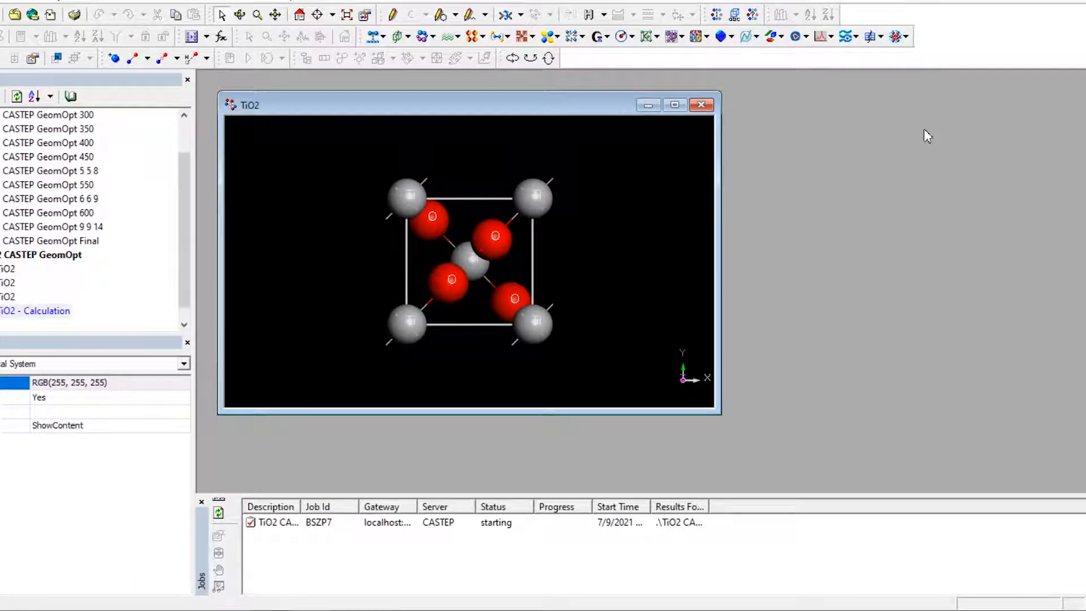
left_click_drag(1047, 410, 861, 416)
left_click_drag(638, 117, 922, 108)
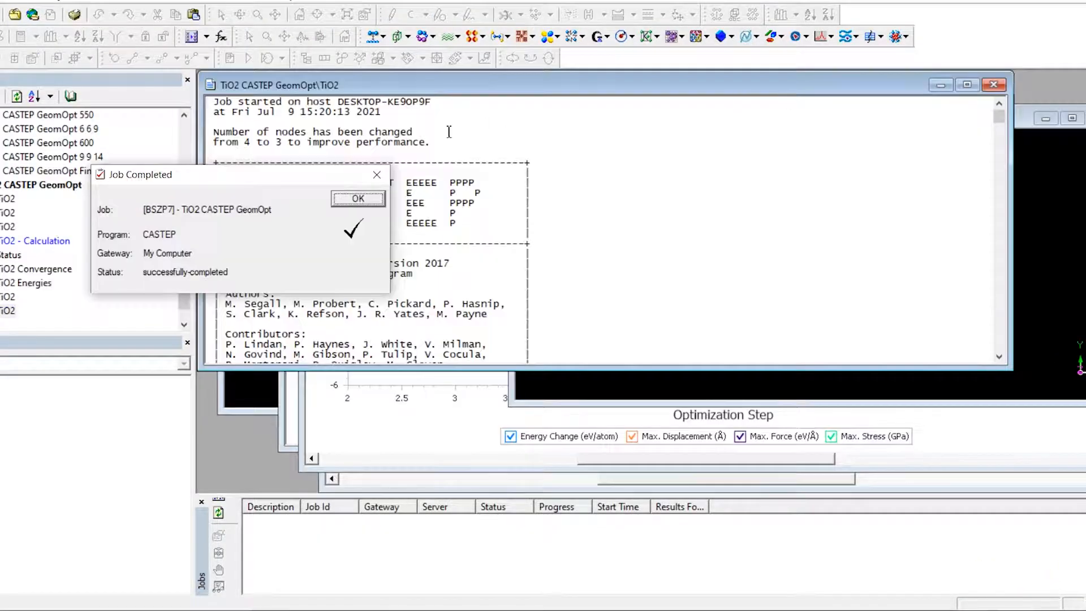
- Acknowledge the completed geometry optimization job and close the open output, status, chart and structure windows
left_click(369, 199)
left_click(993, 84)
left_click(1085, 118)
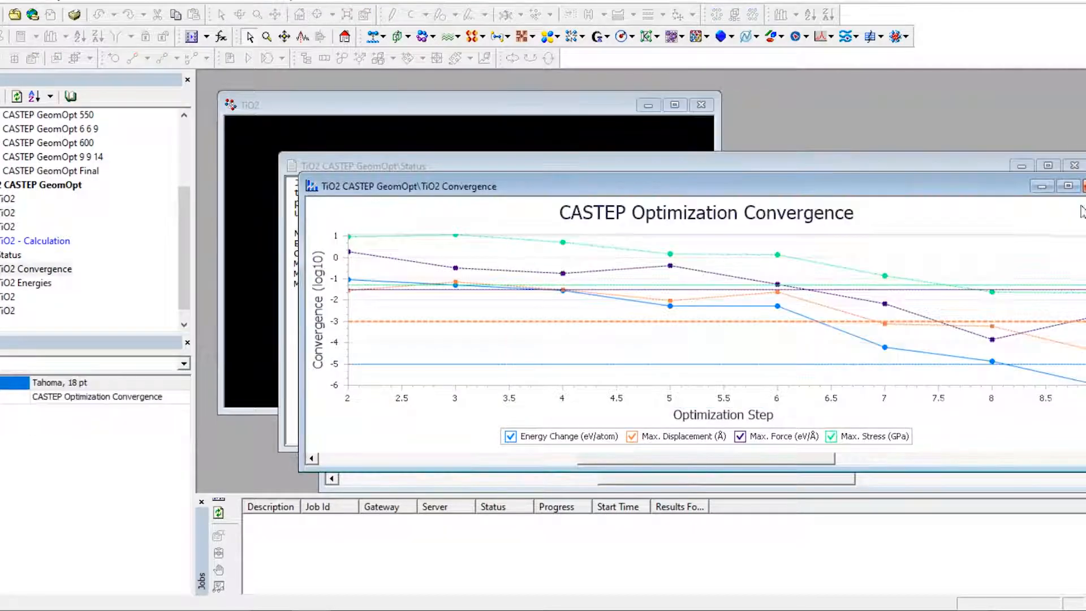
left_click(1083, 186)
left_click(1078, 206)
left_click(1074, 166)
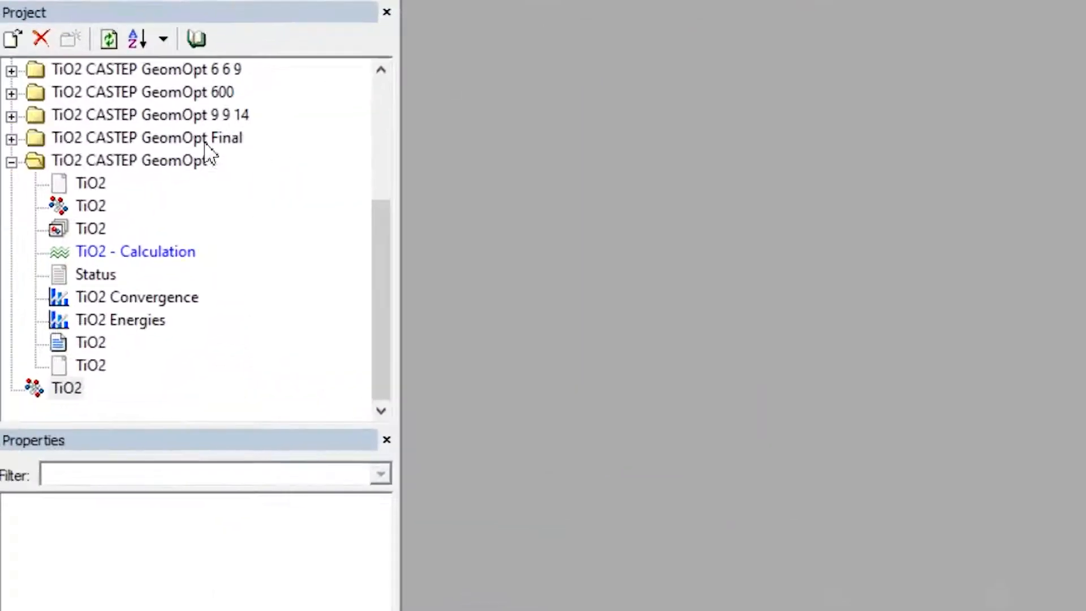
- Rename the new TiO2 CASTEP GeomOpt results folder to TiO2 CASTEP GeomOpt Phonon
left_click(193, 164)
left_click(192, 164)
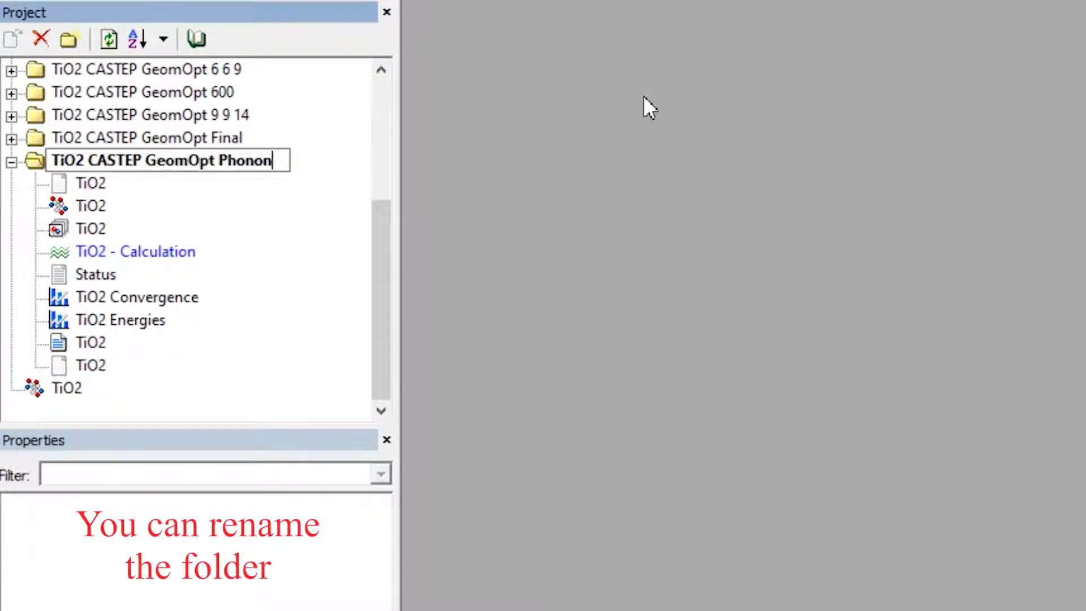
left_click(669, 226)
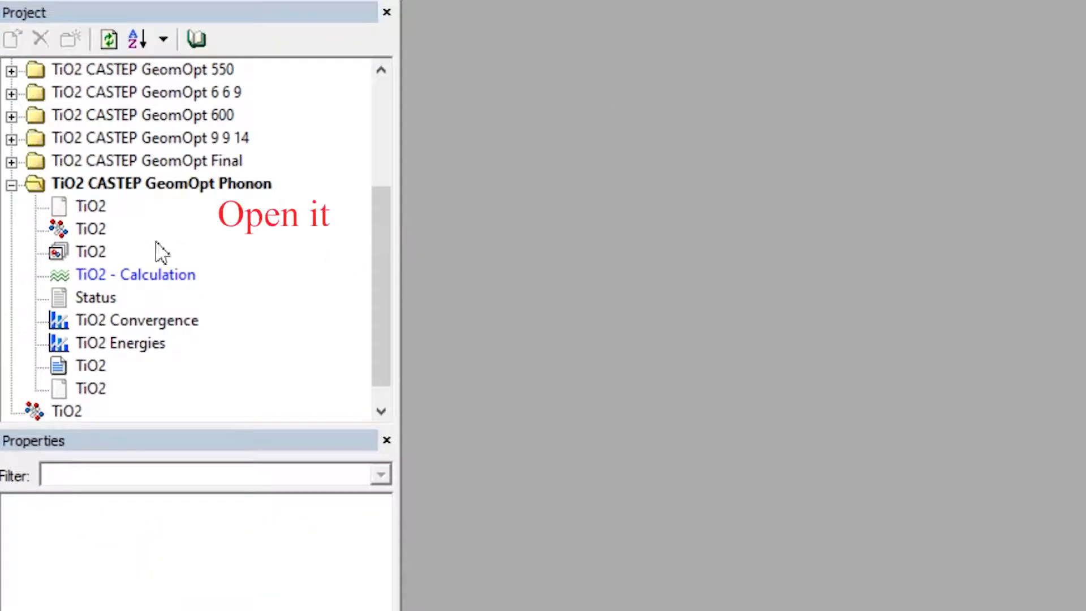
- Open the optimized TiO2 structure from the Phonon folder and set the CASTEP calculation task to Properties
double_click(86, 230)
left_click(772, 0)
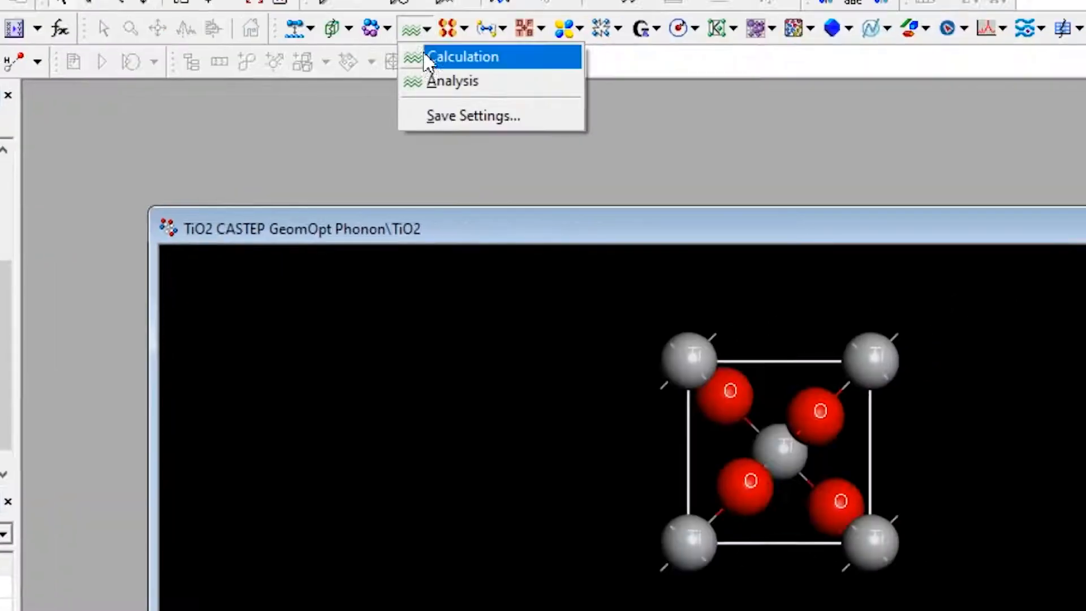
left_click(461, 57)
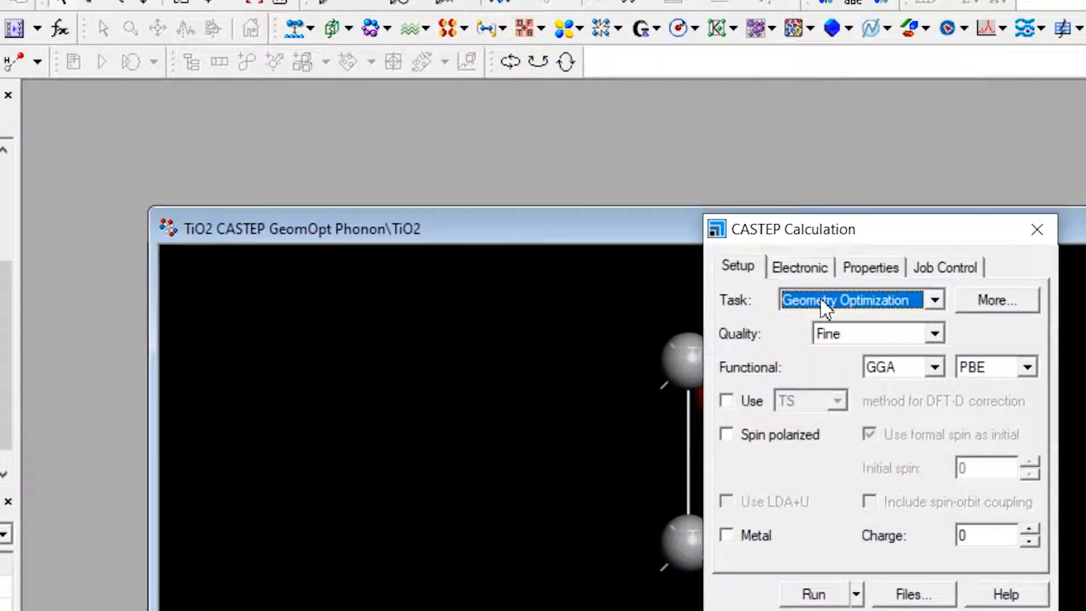
left_click(826, 308)
left_click(831, 414)
- Enable the Phonons property with Both density of states and dispersion, LO-TO splitting off, and Finite displacement as the method
left_click(870, 267)
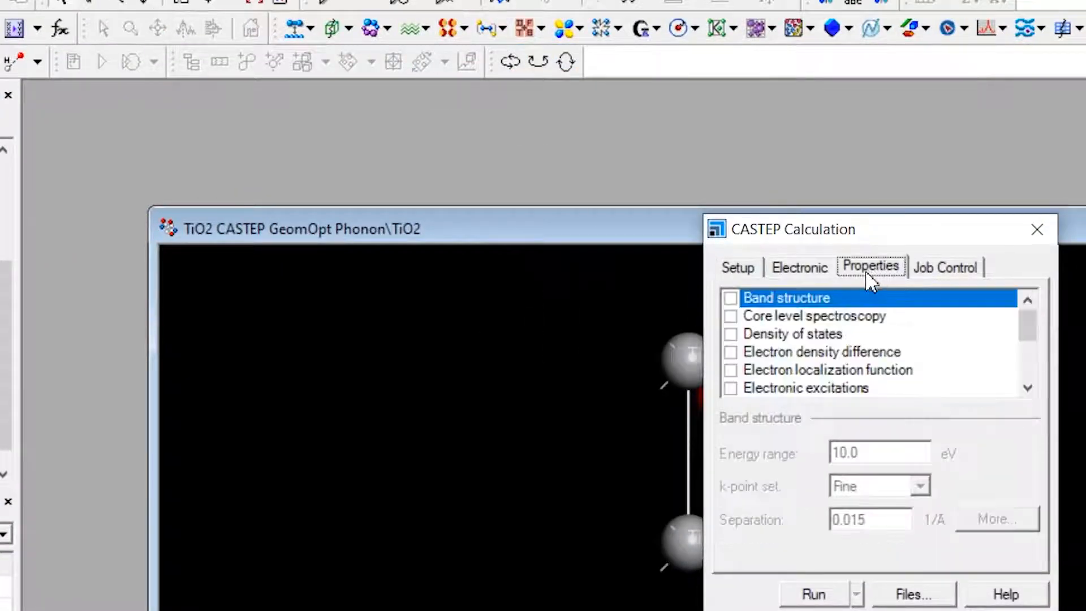
scroll(860, 310, "down", 2)
left_click(730, 352)
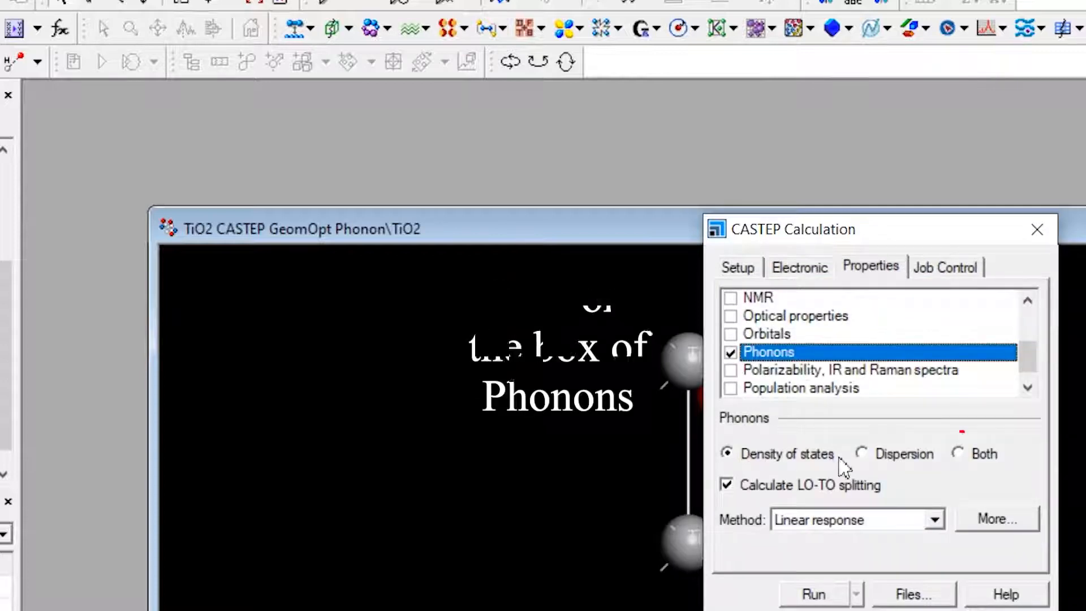
left_click(958, 453)
left_click(729, 487)
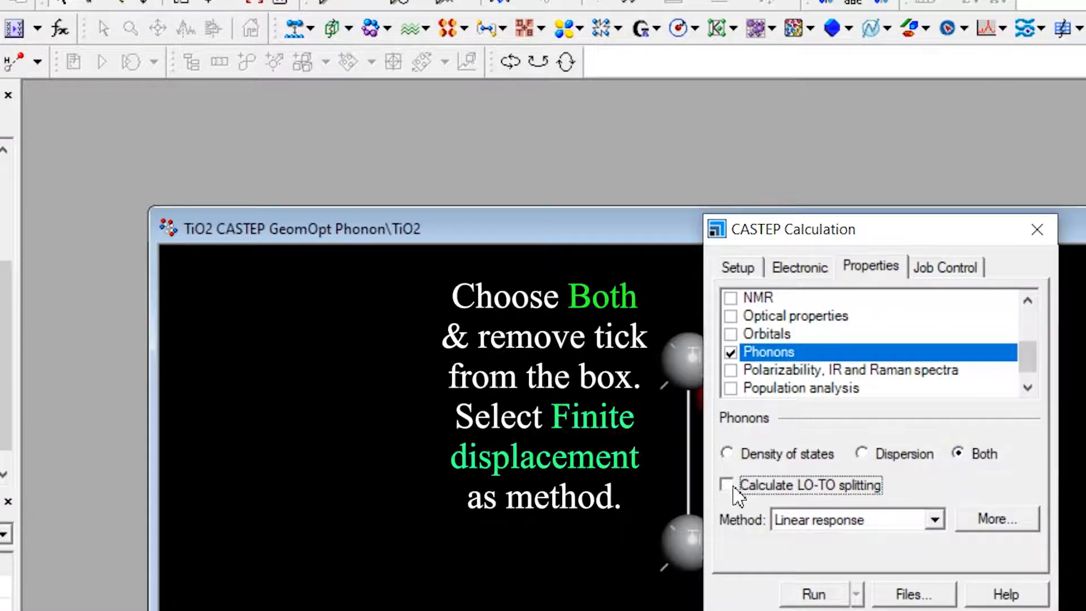
left_click(865, 520)
left_click(849, 555)
- Create the Brillouin zone path for the phonon dispersion in the phonon properties setup
left_click(996, 518)
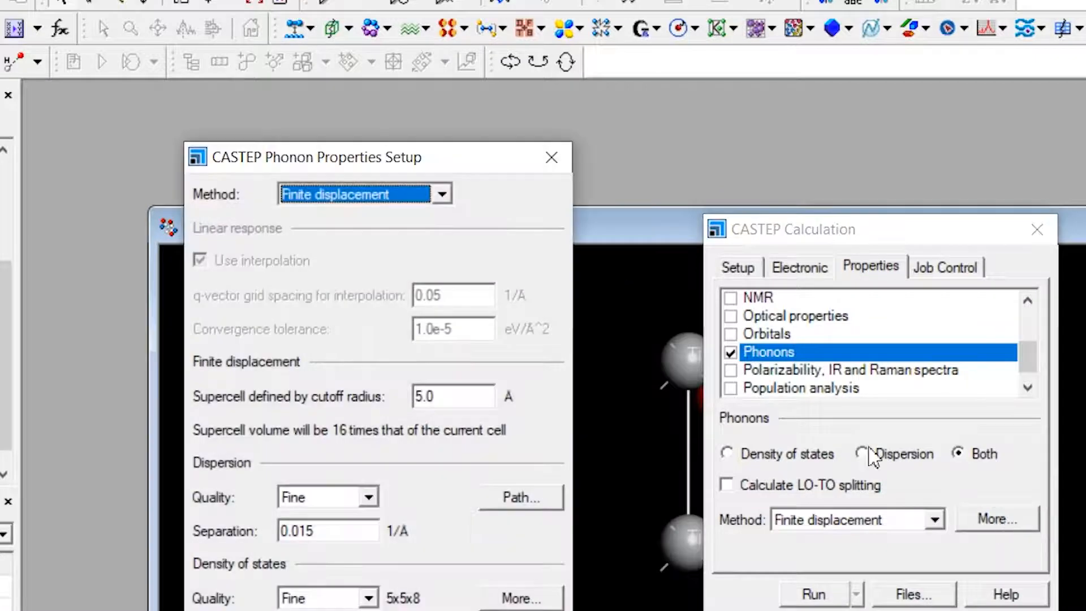
left_click_drag(441, 158, 323, 225)
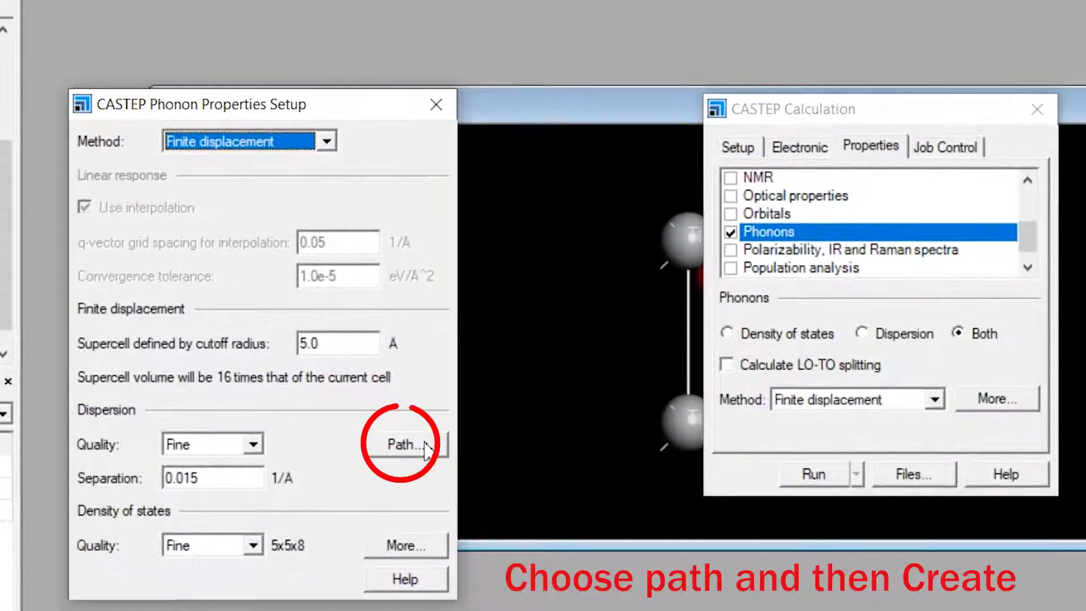
left_click(426, 449)
left_click(620, 103)
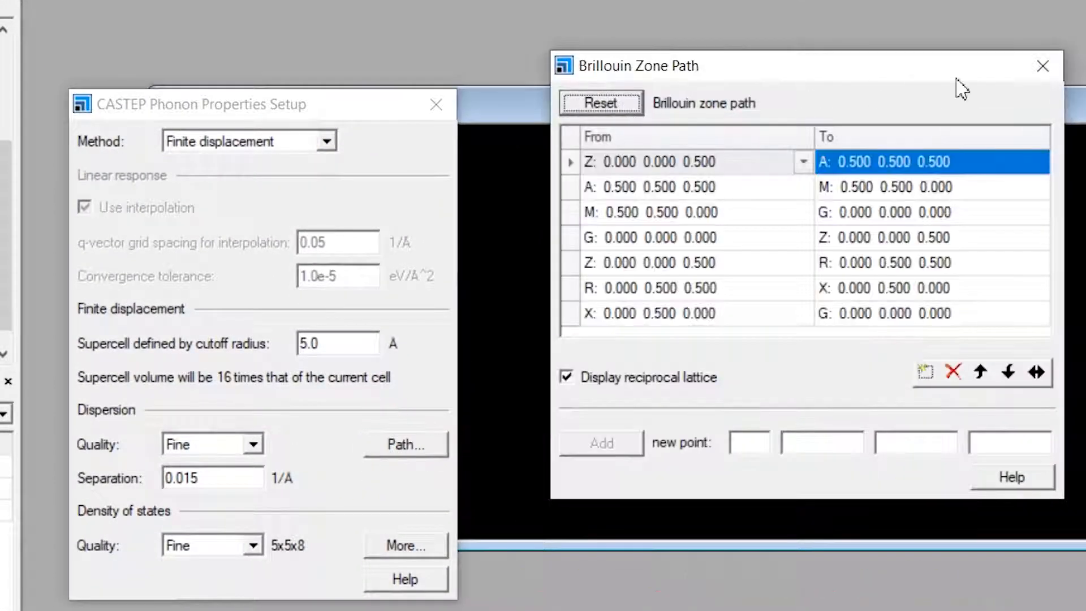
left_click(1035, 69)
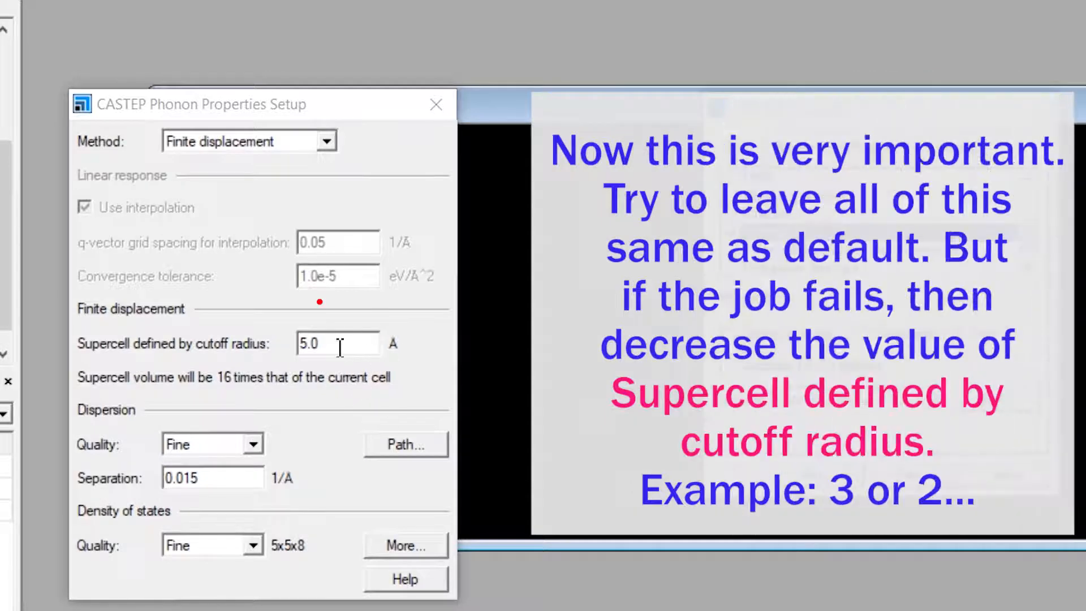
- Try supercell cutoff radii of 4.0 and 3.0 Å for the finite displacement method
double_click(340, 347)
type("4.")
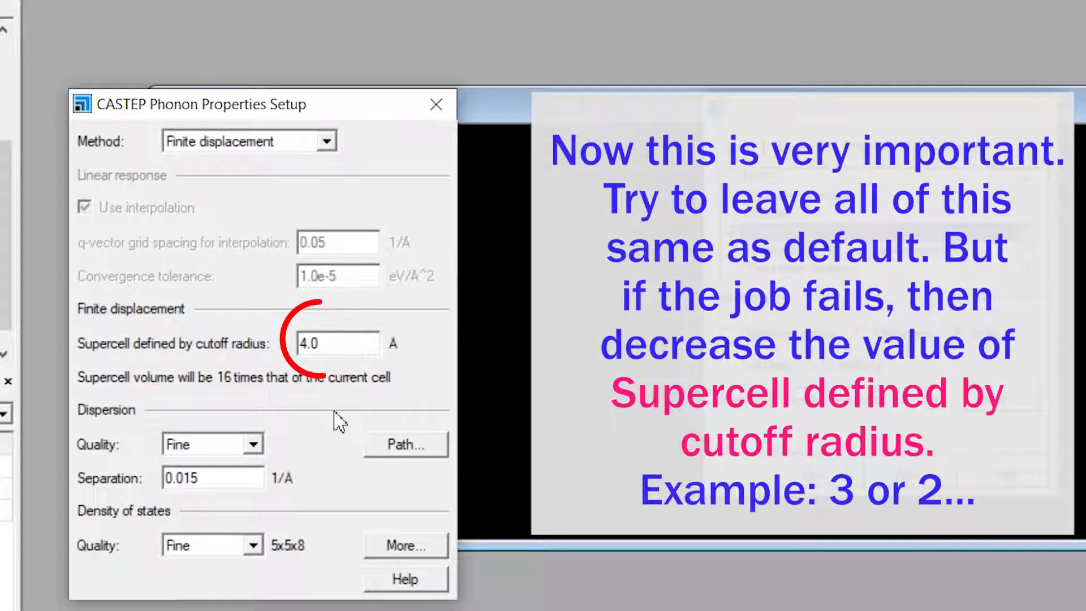
double_click(339, 343)
type("3.0")
left_click(837, 303)
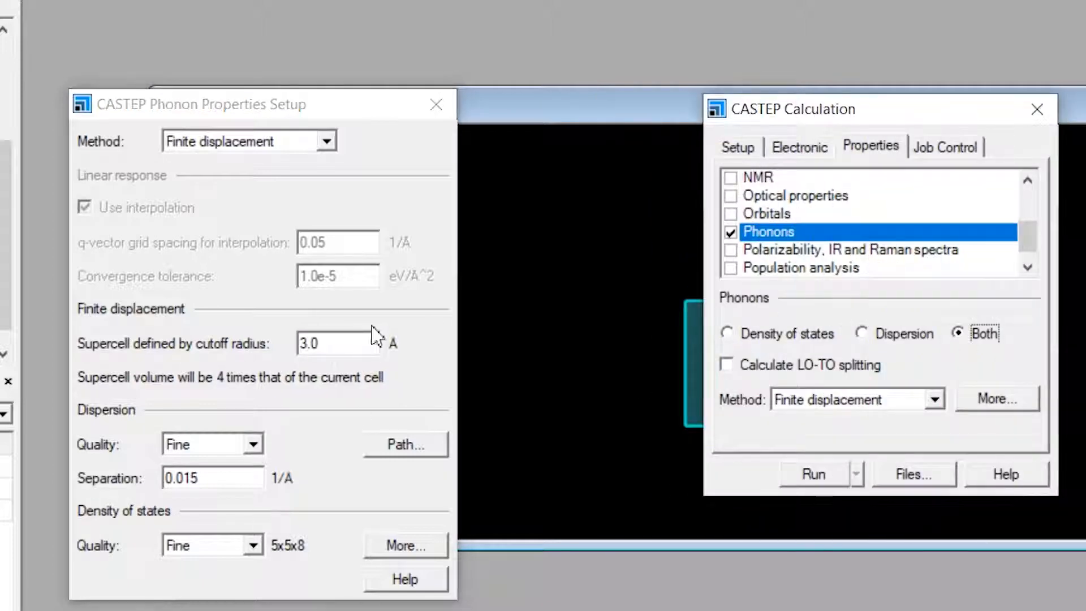
- Set the supercell cutoff radius to 5.0 Å and close the phonon properties setup
left_click_drag(358, 339, 229, 373)
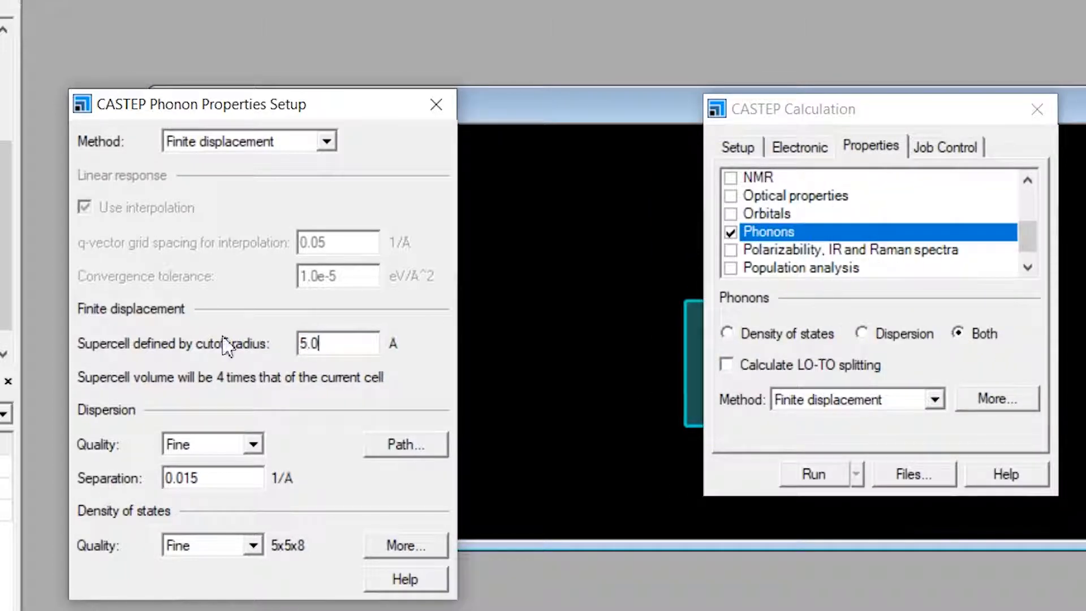
left_click(836, 325)
left_click(437, 105)
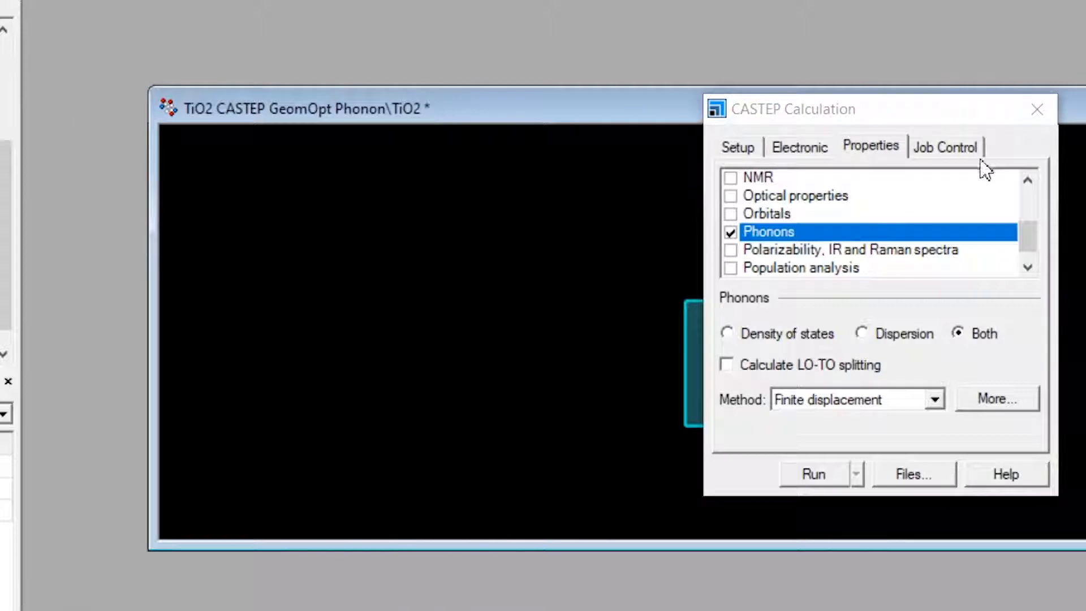
- Run the phonon calculation with the existing job settings and shrink the TiO2 structure window to make room
left_click(950, 153)
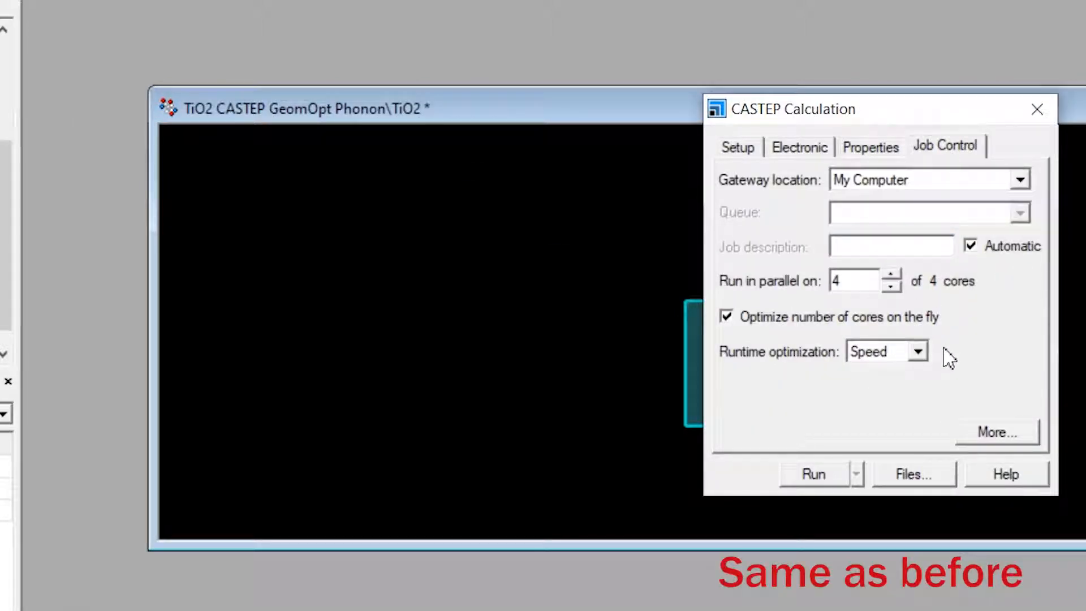
left_click(815, 476)
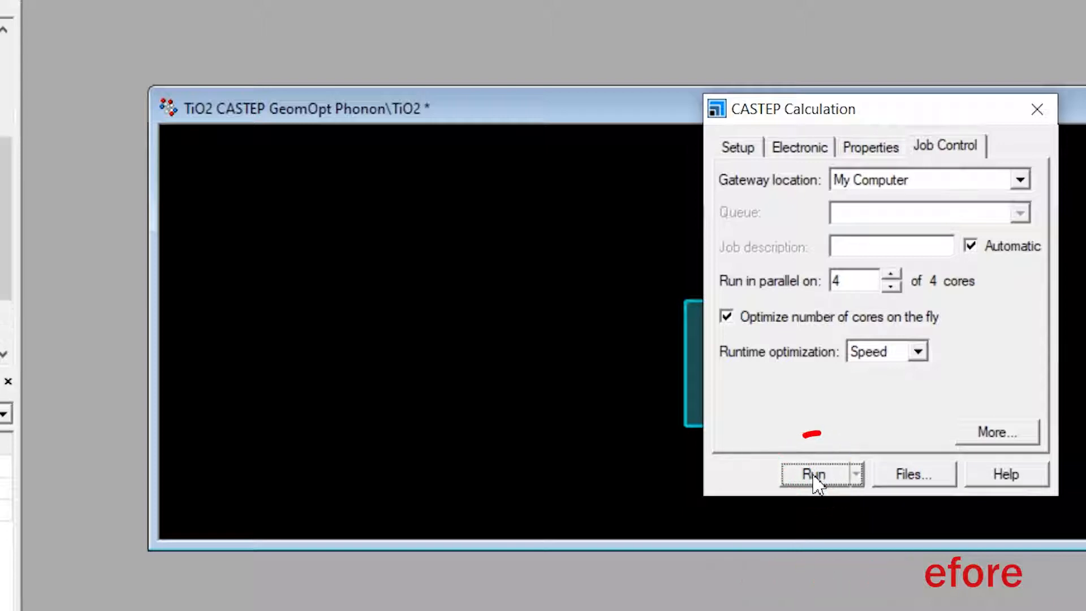
left_click(1038, 114)
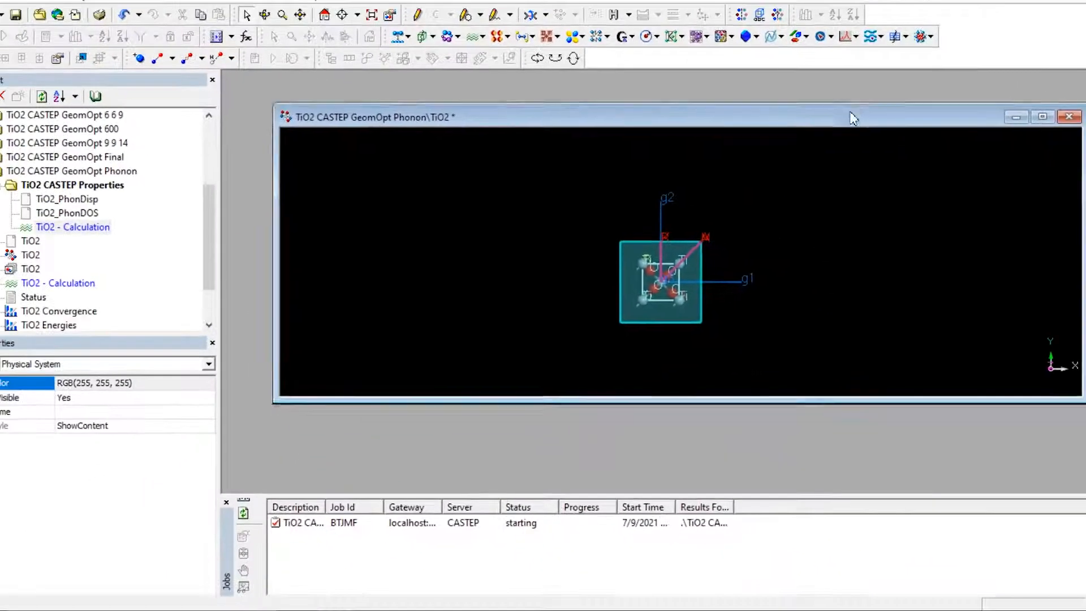
left_click_drag(853, 118, 824, 98)
left_click_drag(1022, 395, 644, 388)
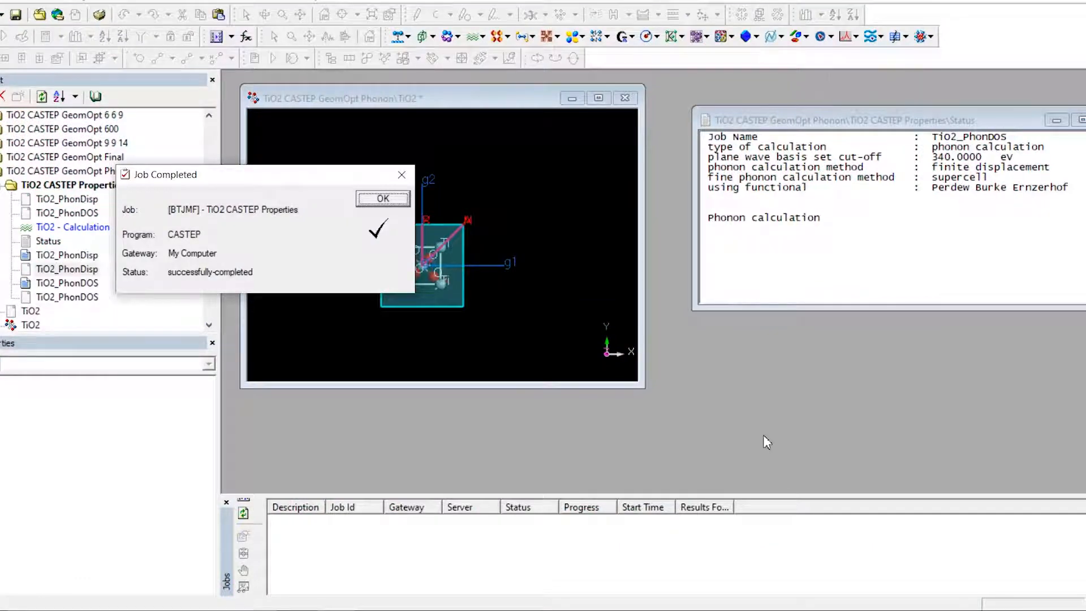
- Dismiss the job completion notice and open the TiO2_PhonDisp output file from the CASTEP Properties folder
left_click(399, 202)
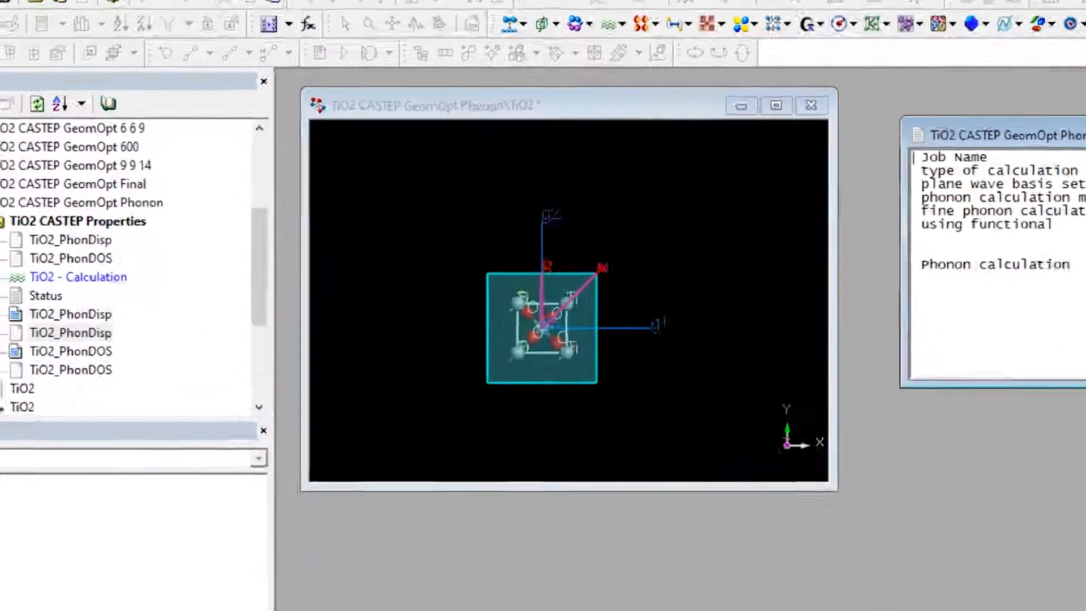
left_click(620, 161)
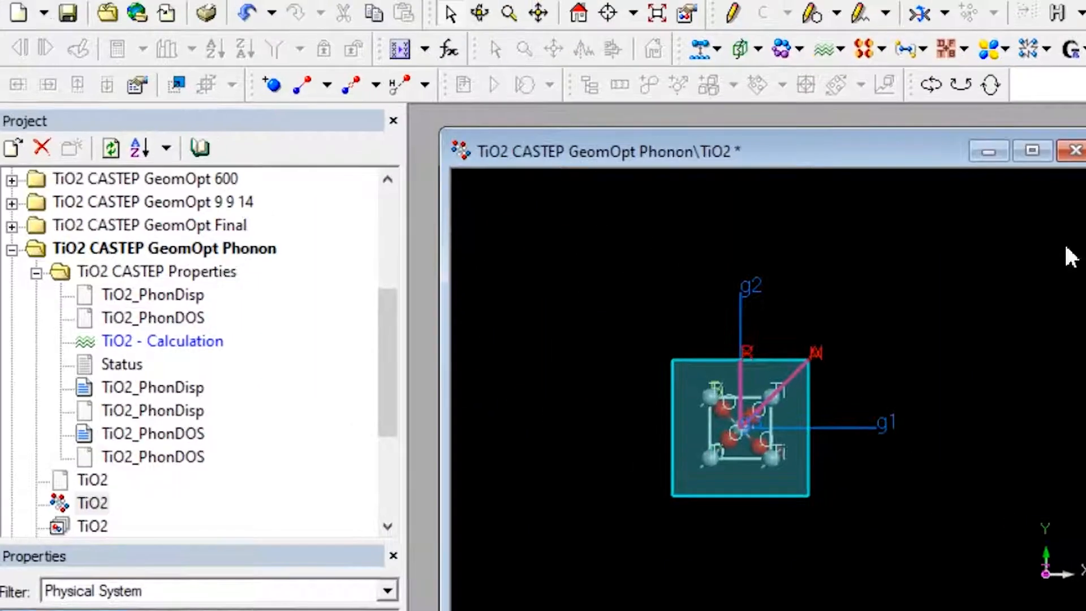
double_click(182, 389)
left_click_drag(920, 327, 843, 273)
- Plot the phonon dispersion from the TiO2_PhonDisp results with CASTEP Analysis and move the dialog clear of the chart
left_click(842, 50)
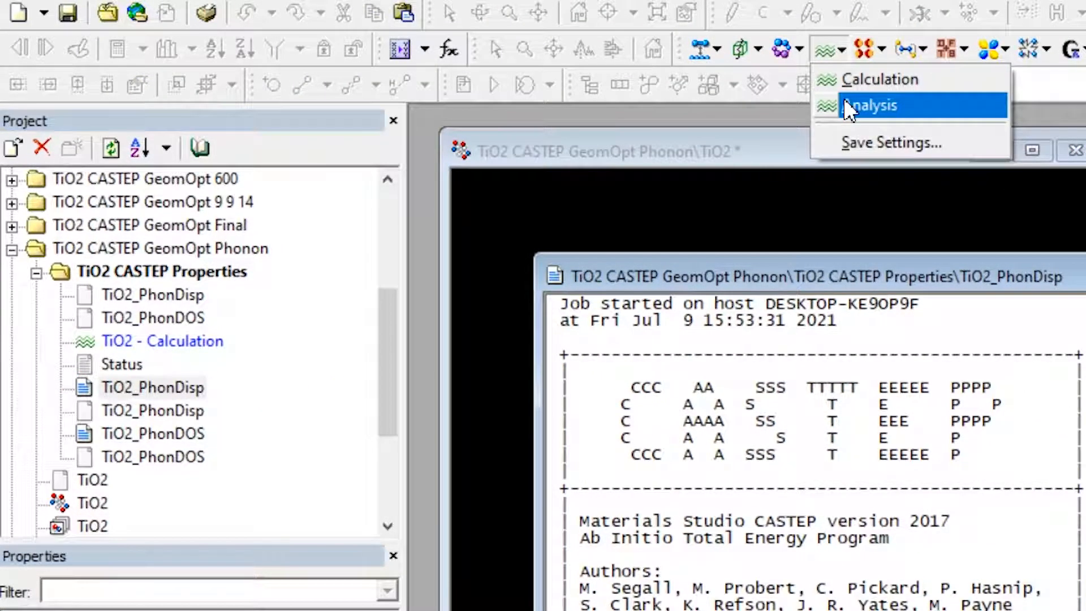
left_click(845, 105)
scroll(757, 292, "down", 4)
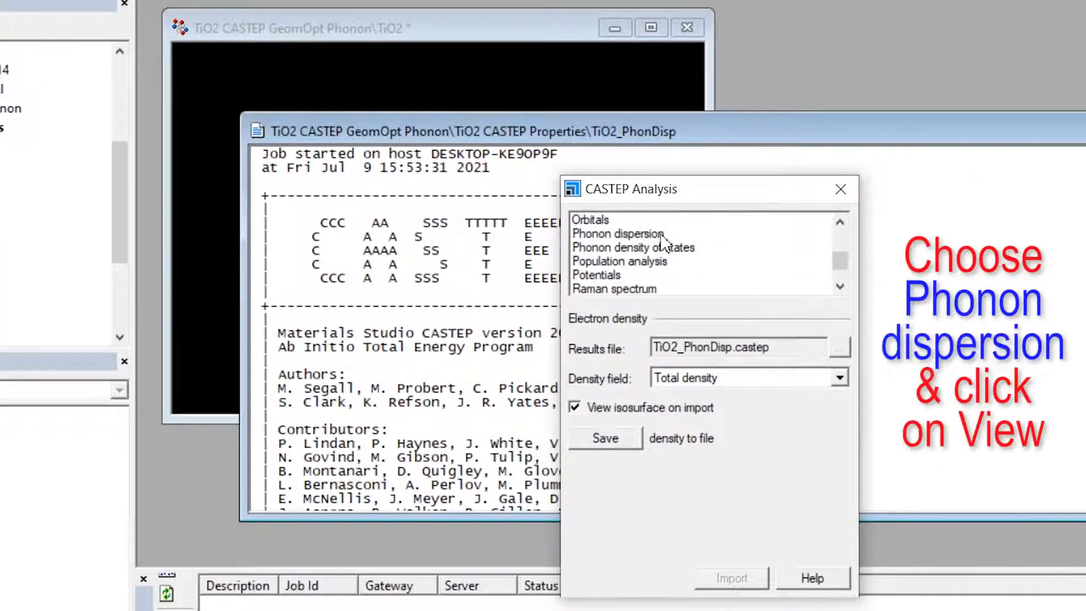
left_click(650, 233)
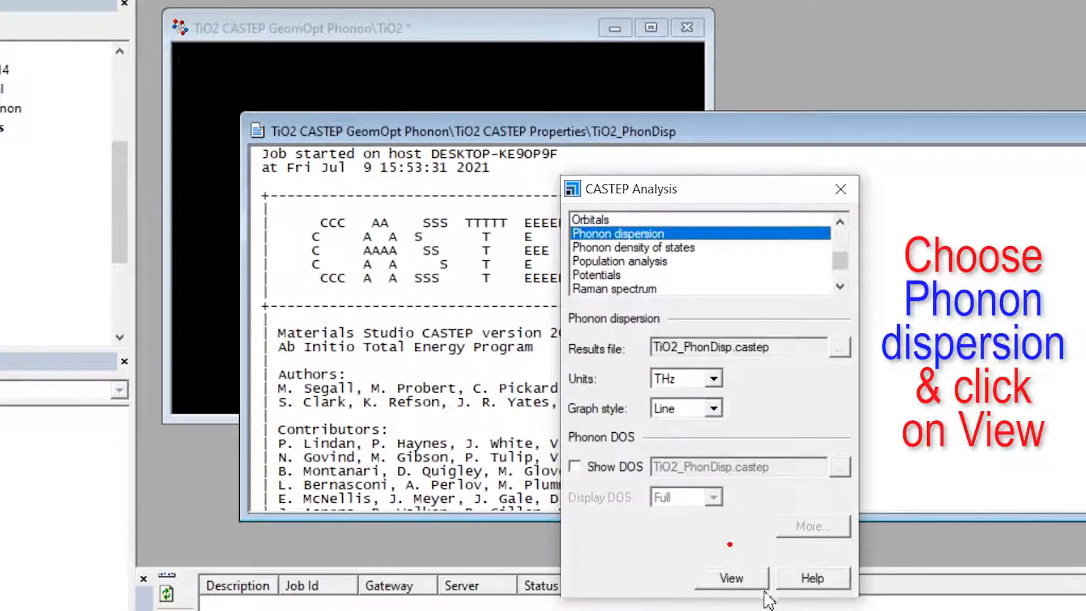
left_click(742, 583)
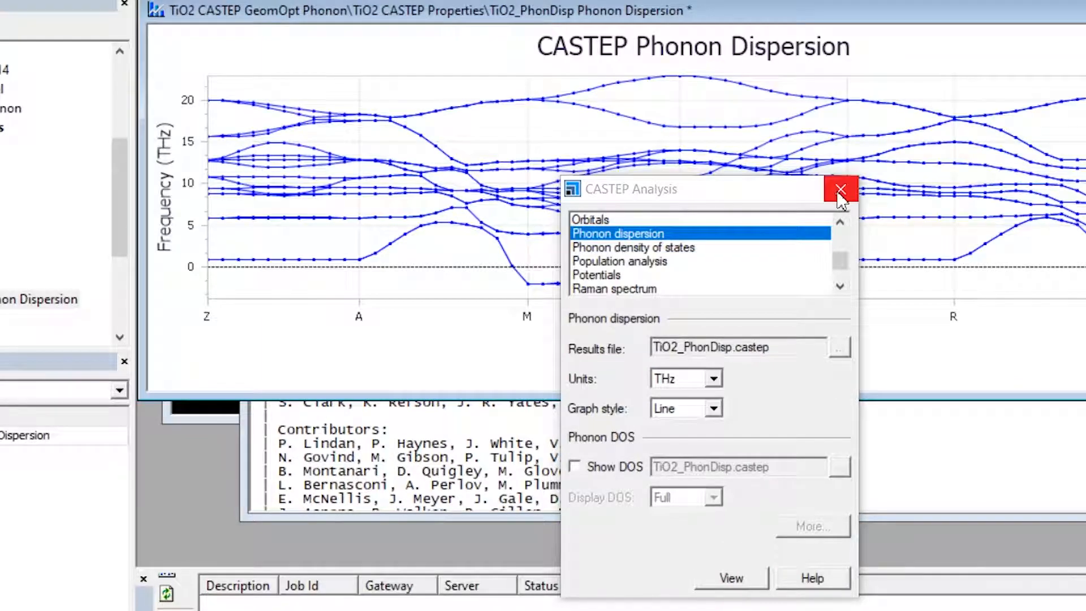
left_click_drag(761, 197, 1085, 252)
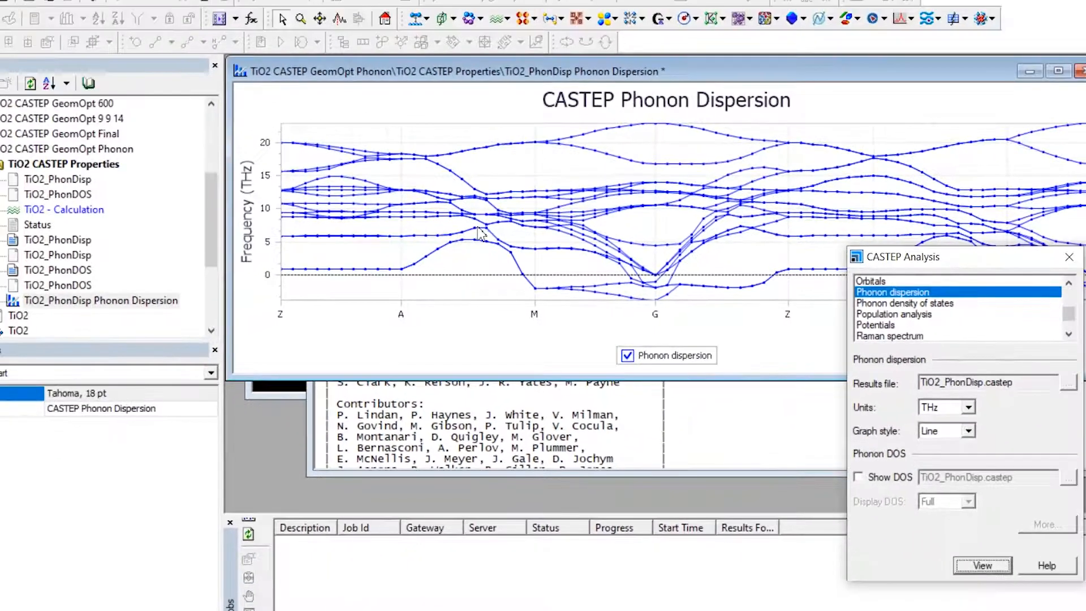
- Open the TiO2_PhonDOS output, plot its phonon density of states, and close the CASTEP Analysis dialog
double_click(73, 271)
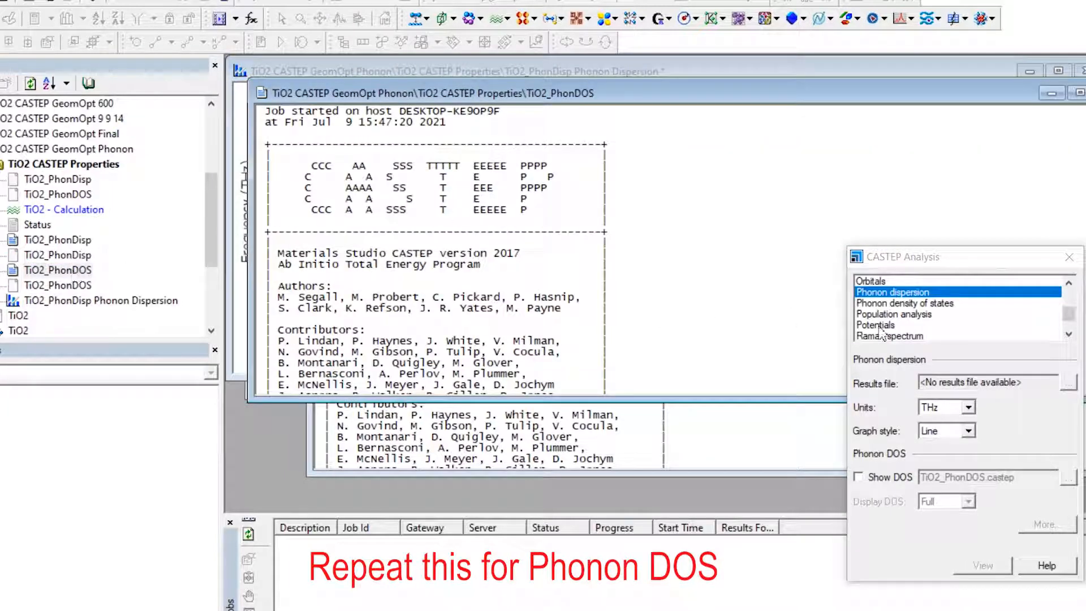
left_click(905, 304)
left_click(983, 565)
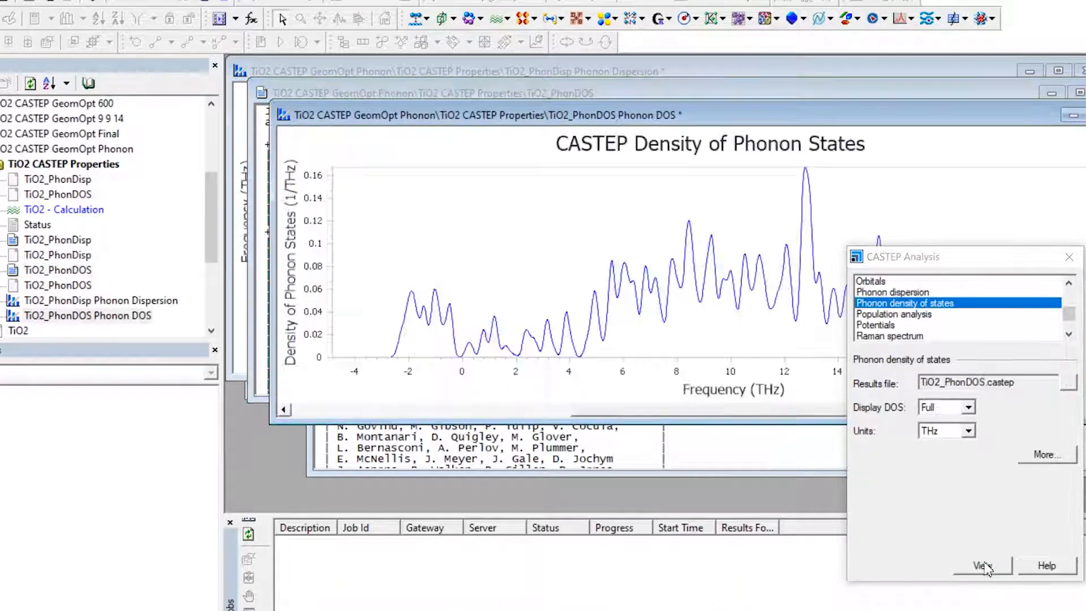
left_click(1069, 261)
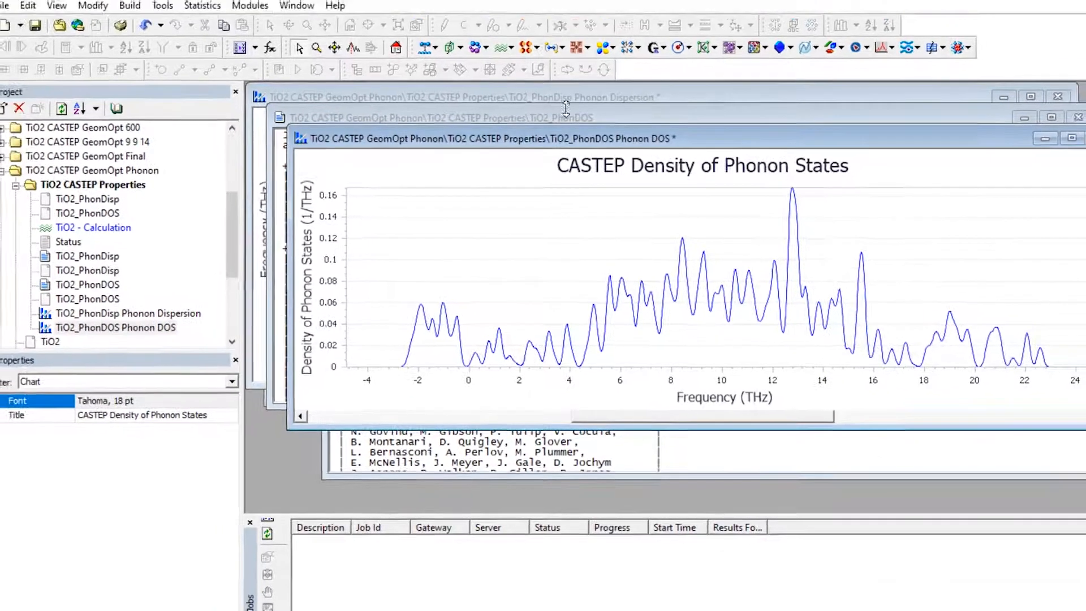
- Export the phonon DOS chart as a comma-separated (*.csv) file, then close it, keeping it in the project, and close the TiO2_PhonDOS text output
left_click(2, 5)
left_click(58, 169)
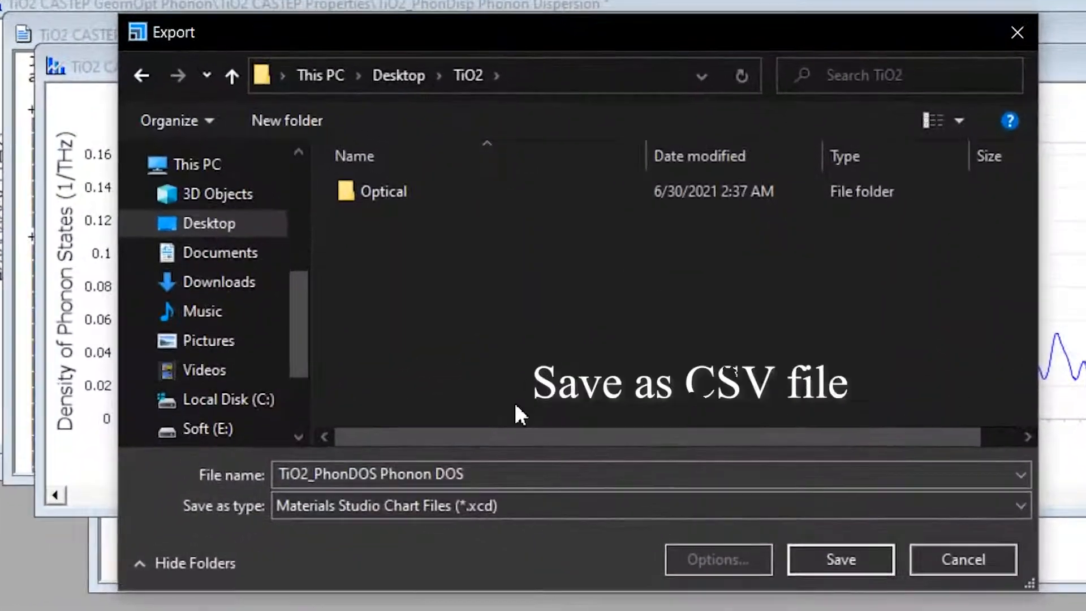
left_click(505, 503)
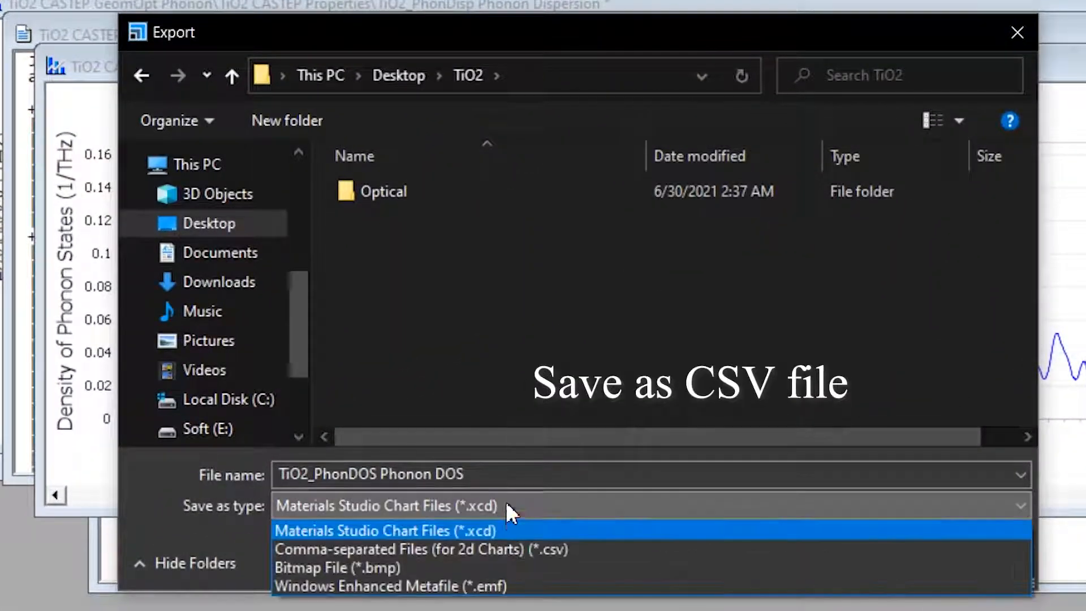
left_click(506, 544)
left_click(870, 564)
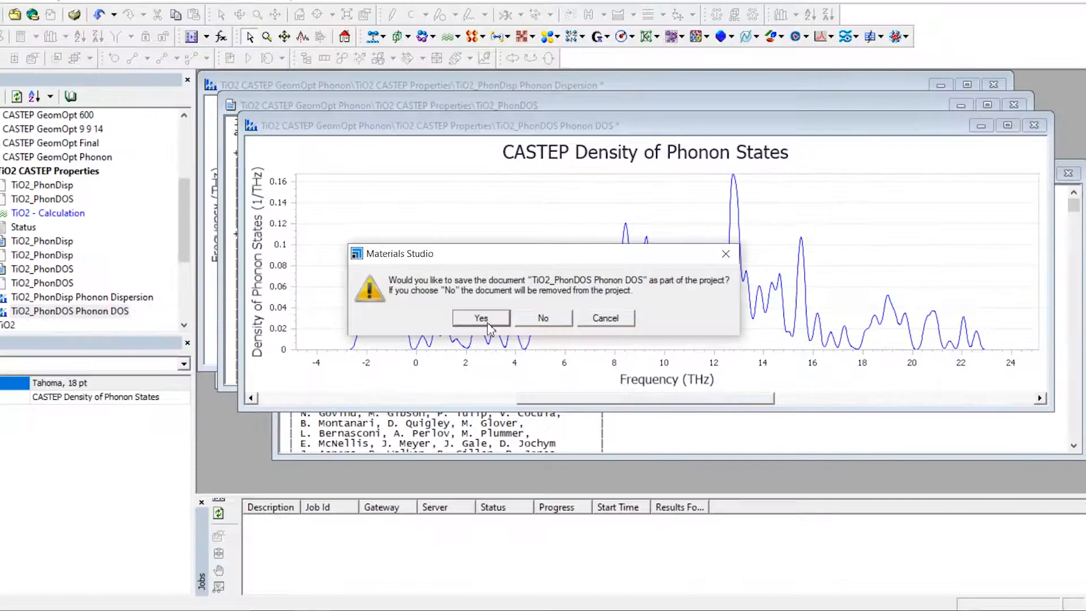
left_click(489, 327)
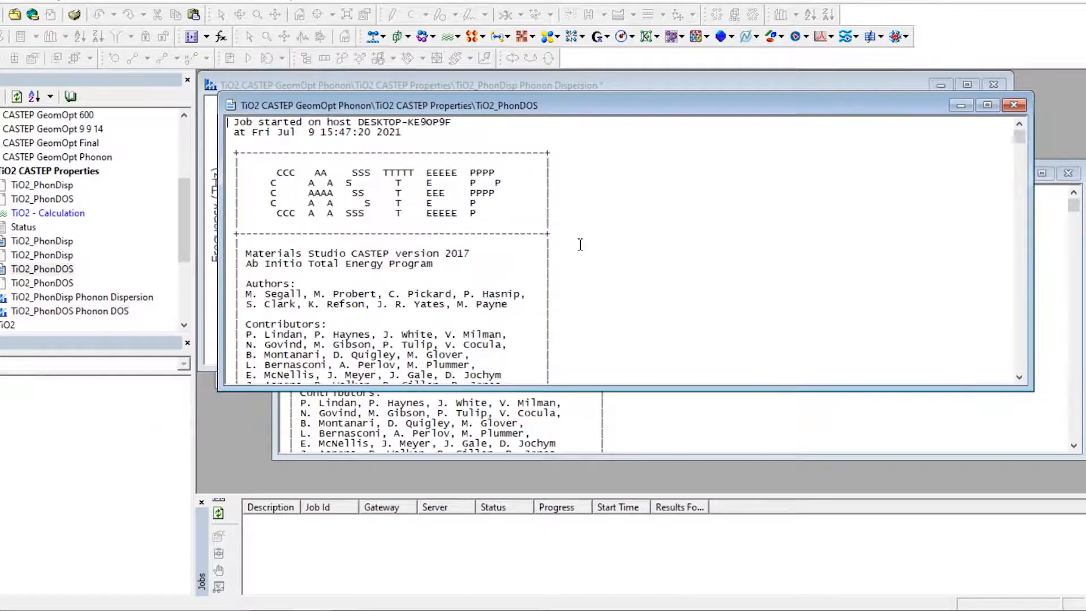
left_click(1013, 105)
- Export the phonon dispersion chart as a CSV file, save it in the project on closing, and close the TiO2_PhonDisp text output
left_click(12, 1)
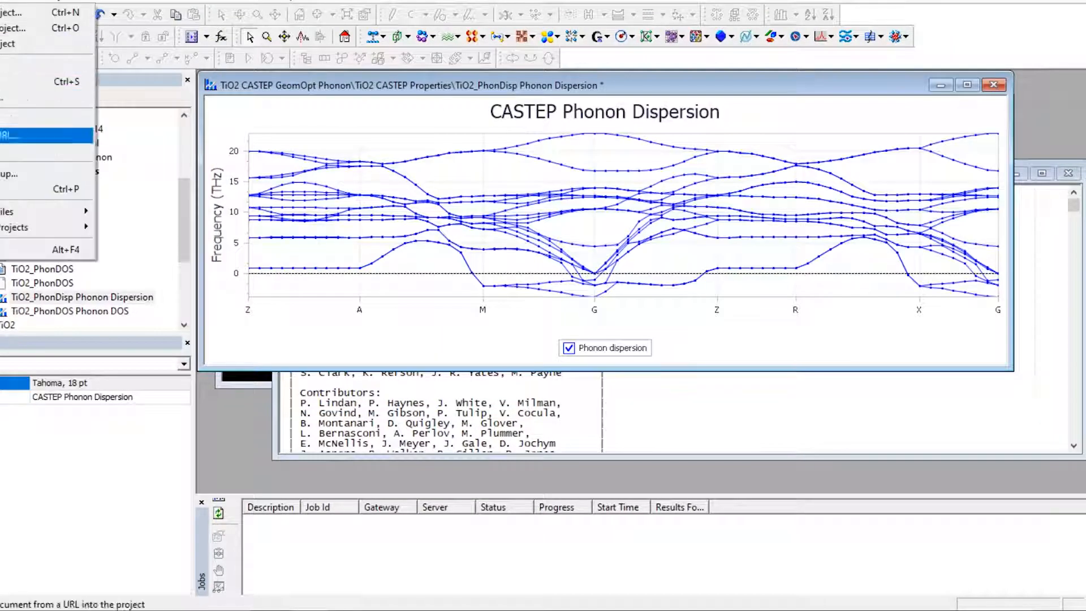
left_click(204, 221)
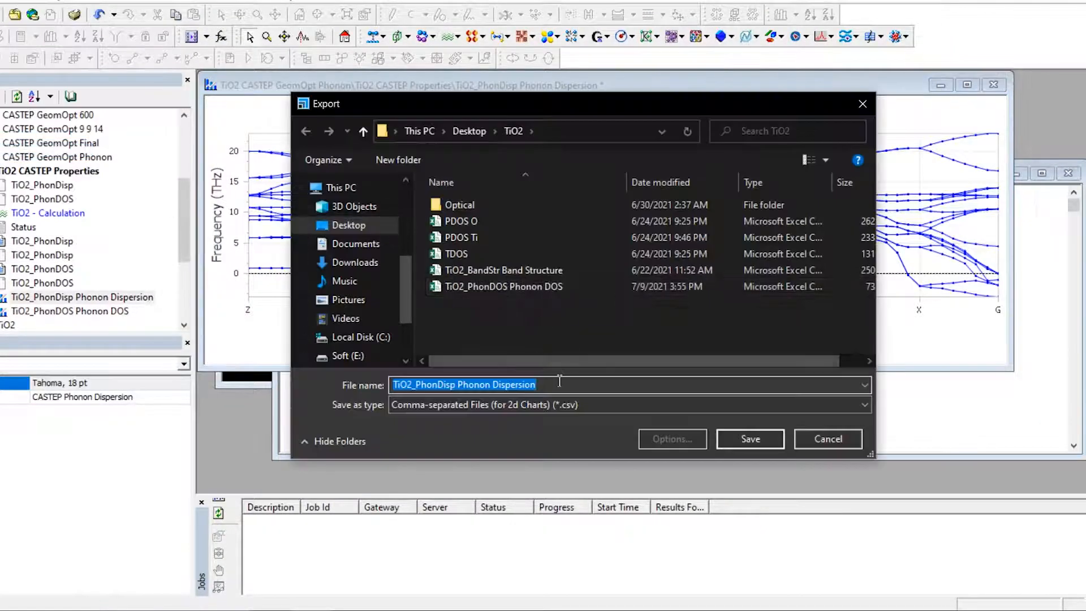
left_click(750, 439)
left_click(993, 84)
left_click(481, 318)
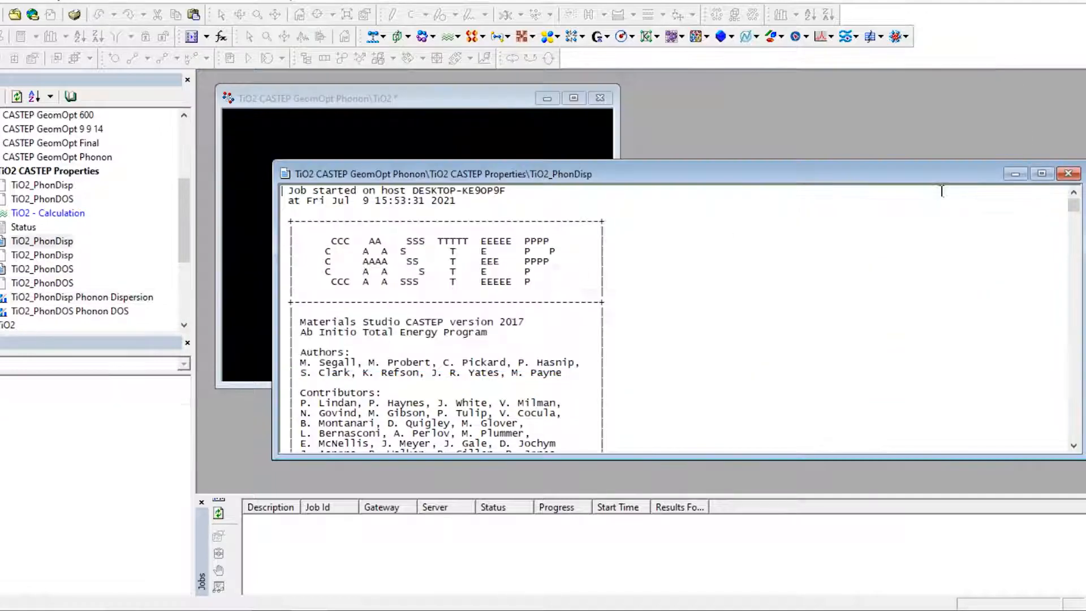
left_click(1079, 174)
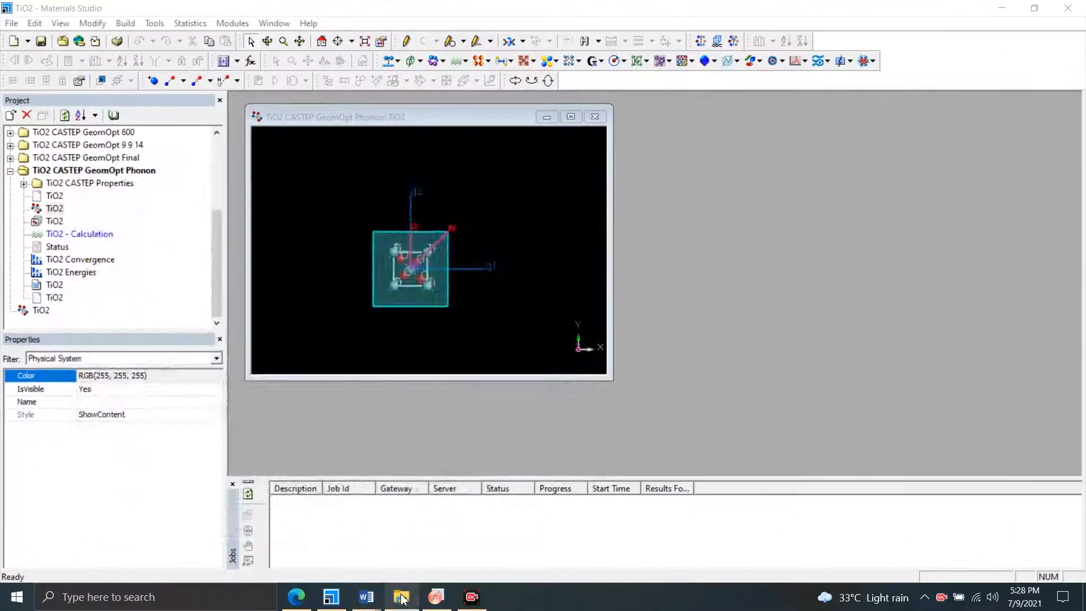
- Import the TiO2_PhonDisp Phonon Dispersion CSV from the TiO2 folder into OriginPro and maximize the OriginPro window
left_click(401, 597)
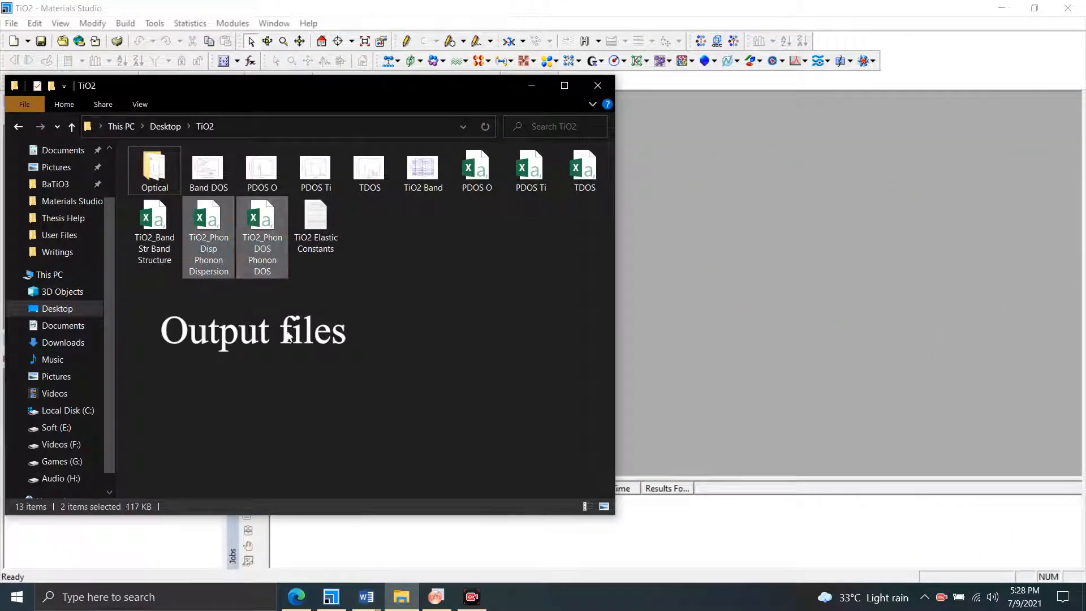
left_click(443, 596)
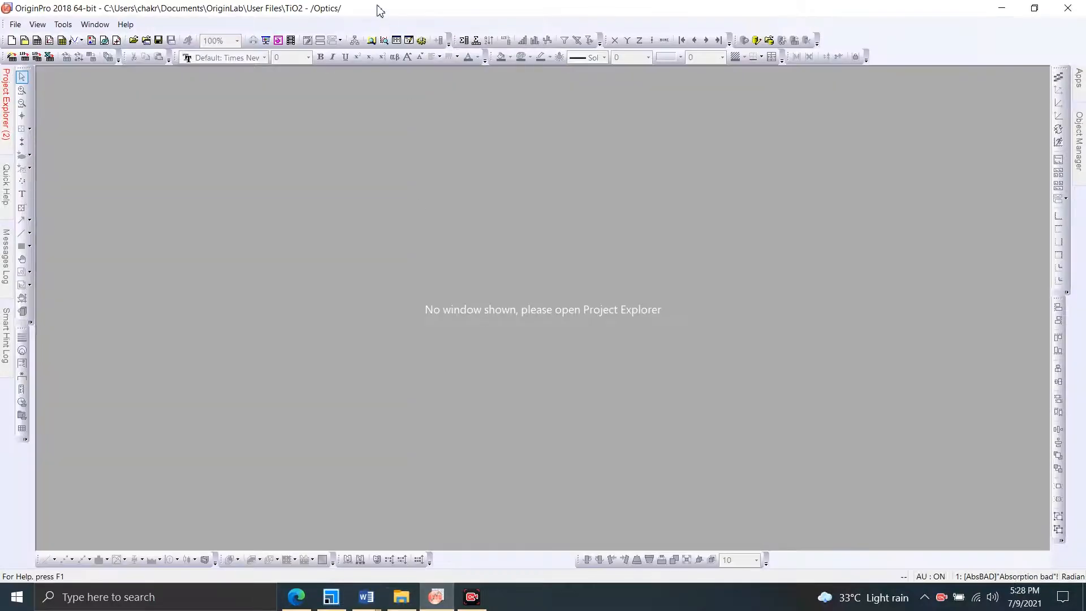
left_click_drag(379, 10, 756, 117)
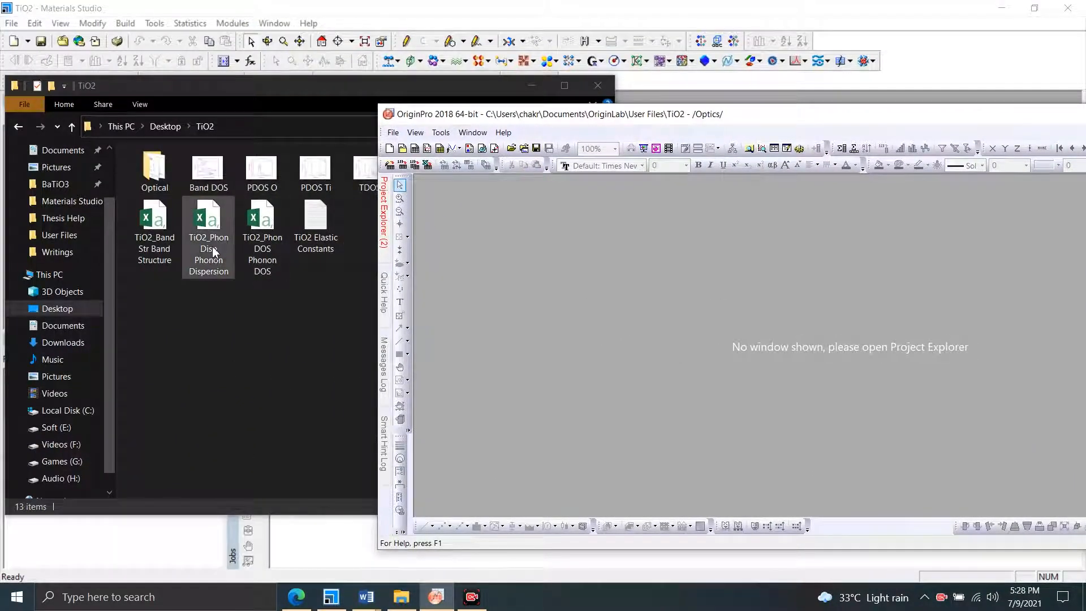
left_click_drag(214, 252, 558, 269)
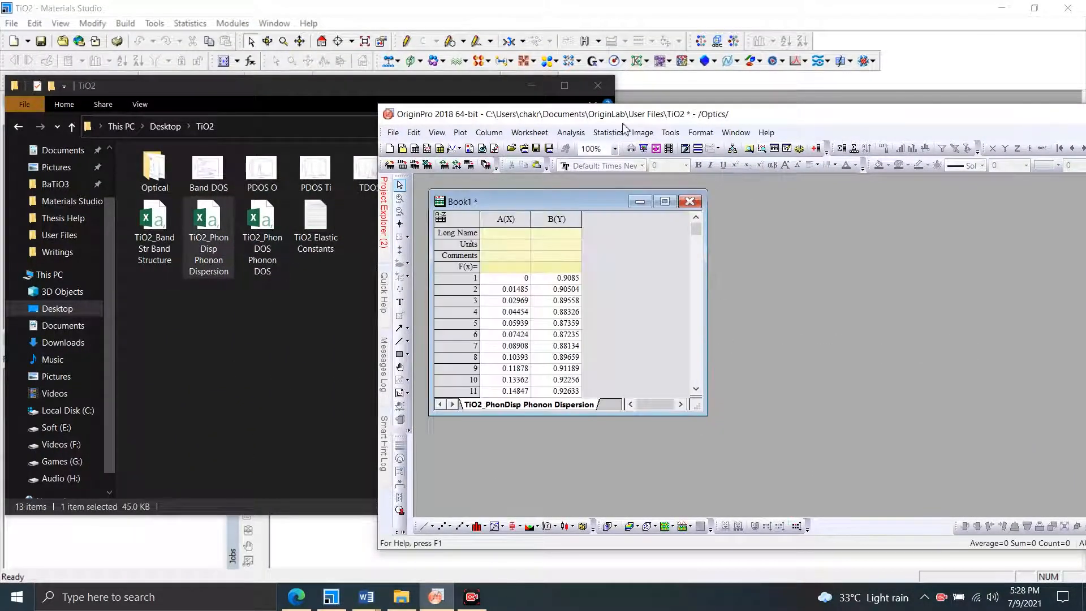
double_click(623, 116)
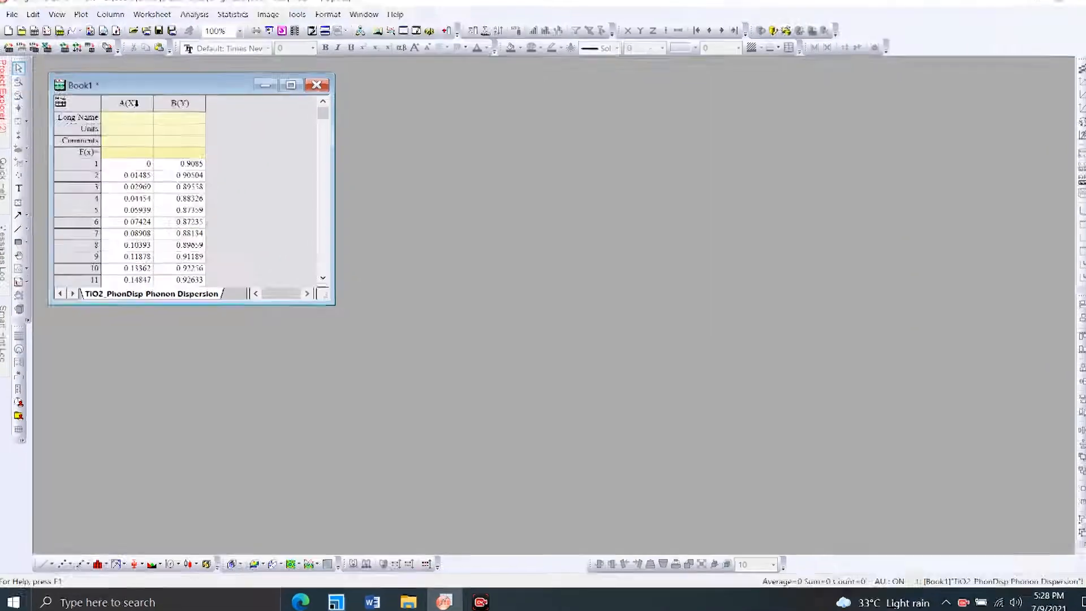
- Plot columns A(X) and B(Y) as a line graph in a maximized graph window and delete its legend
left_click_drag(129, 103, 175, 105)
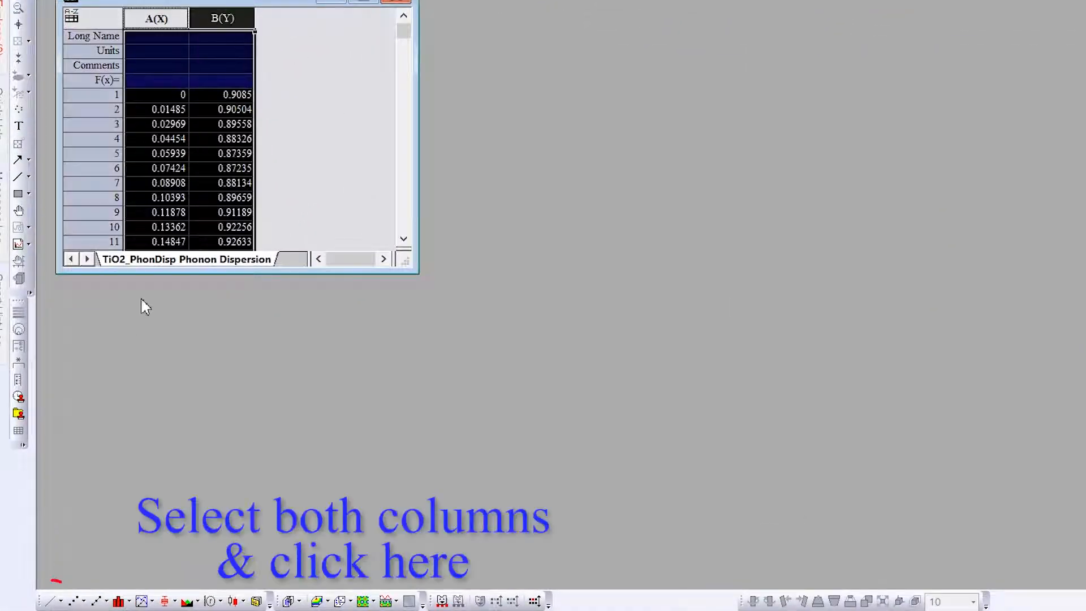
left_click(55, 600)
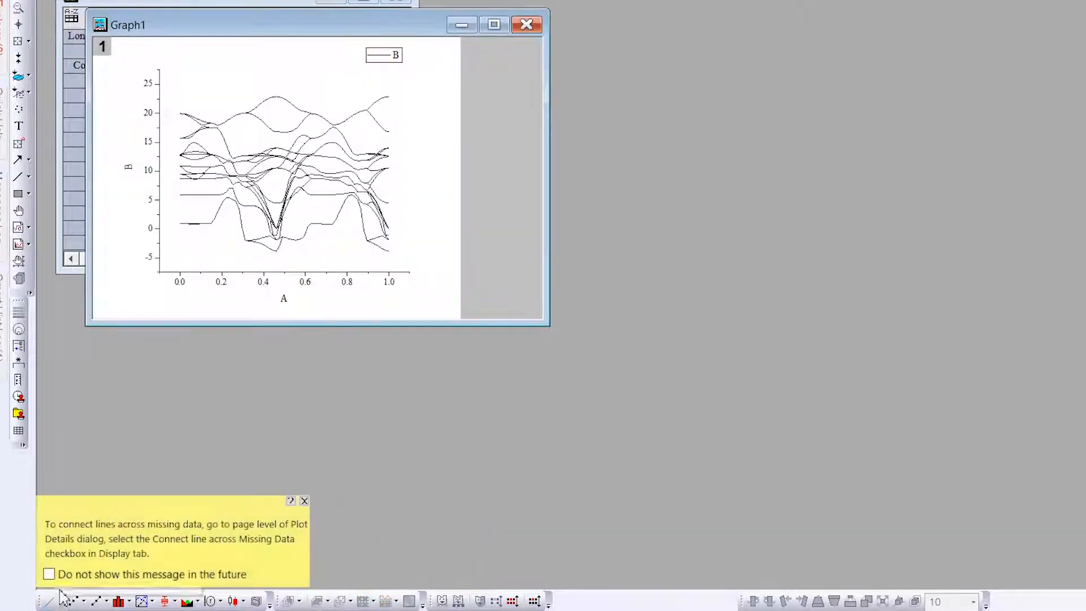
left_click(304, 501)
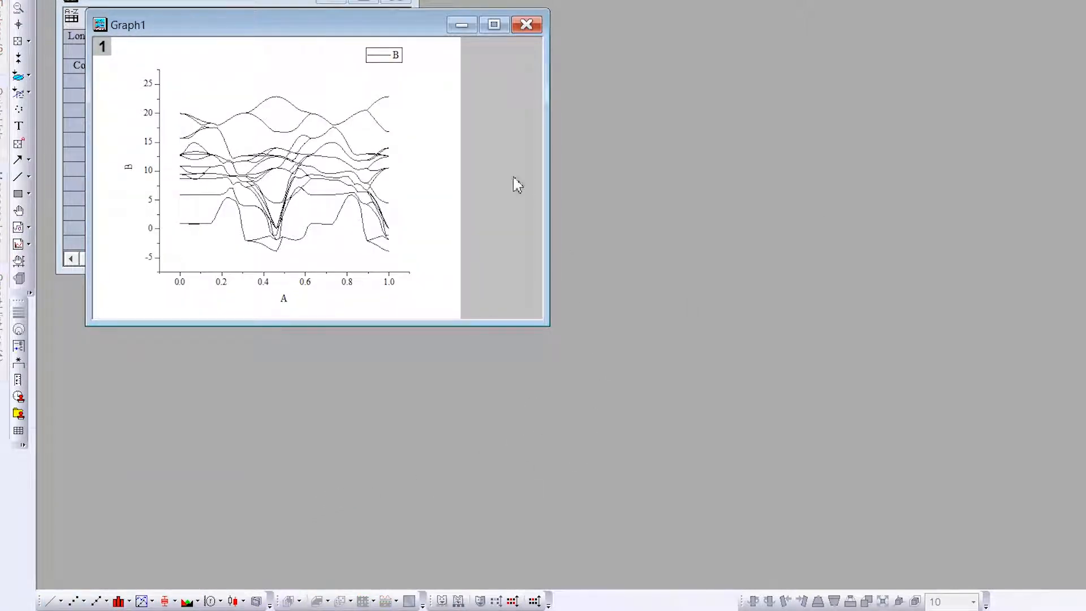
left_click(493, 25)
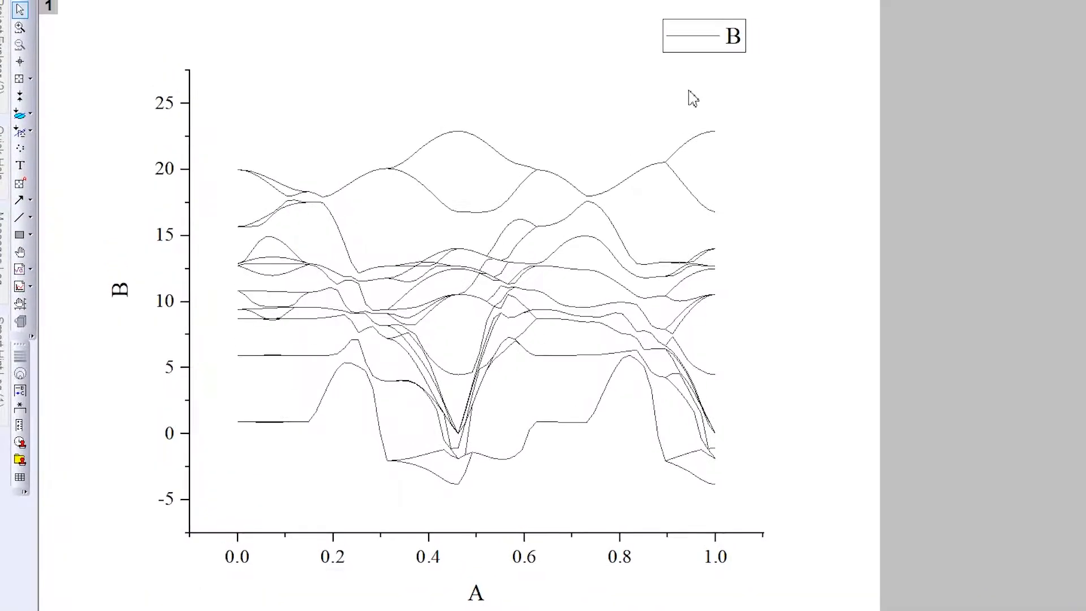
left_click(737, 56)
key("Delete")
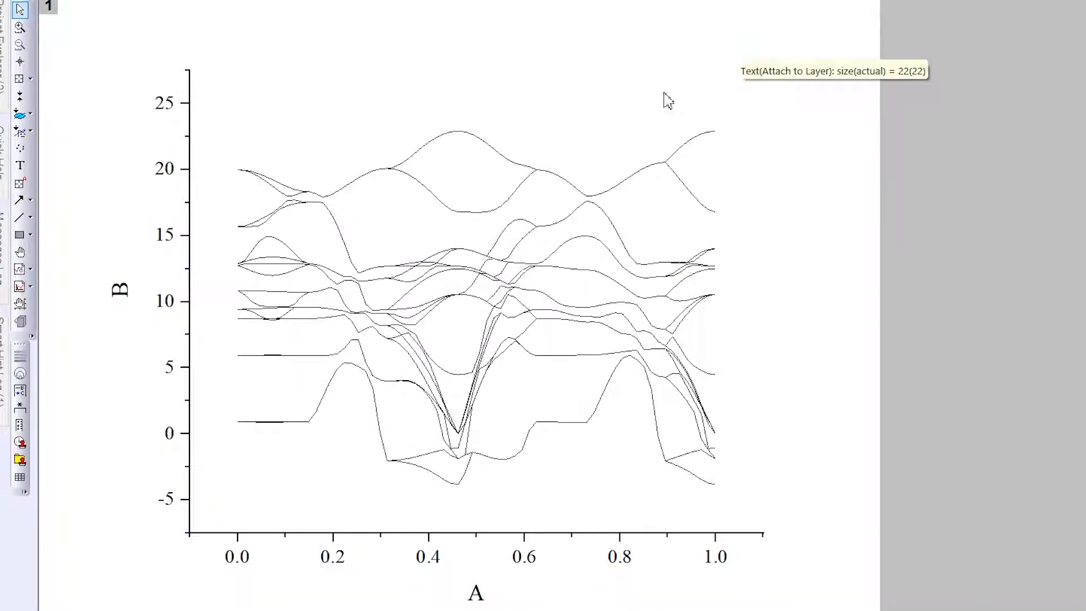
- Set the graph's horizontal axis range to 0 to 1 and its vertical axis range to -5 to 25
double_click(368, 537)
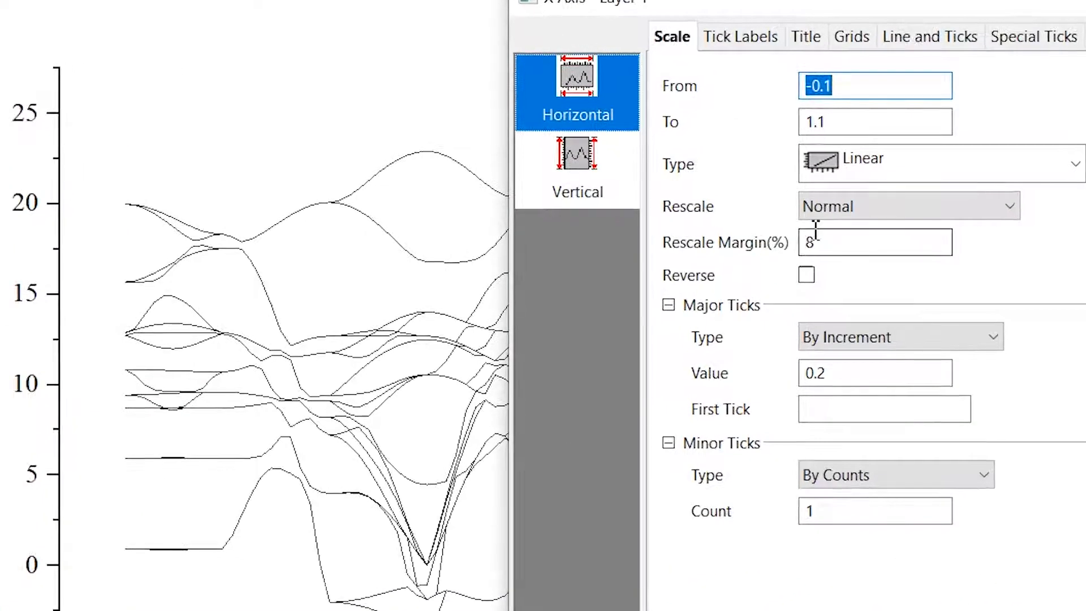
type("0")
left_click(822, 116)
key("BackSpace")
key("BackSpace")
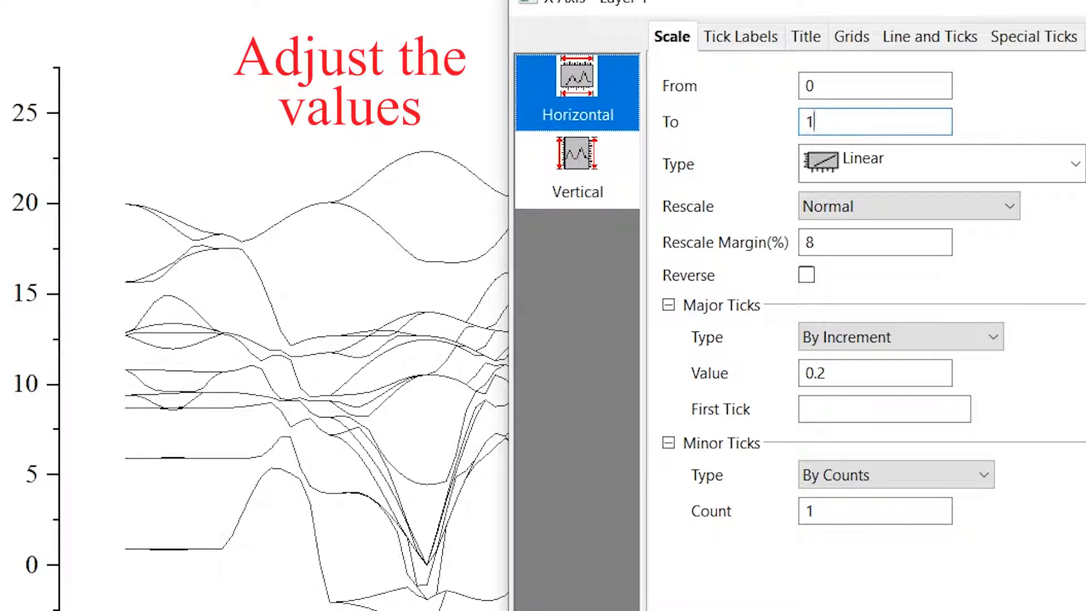
left_click(567, 173)
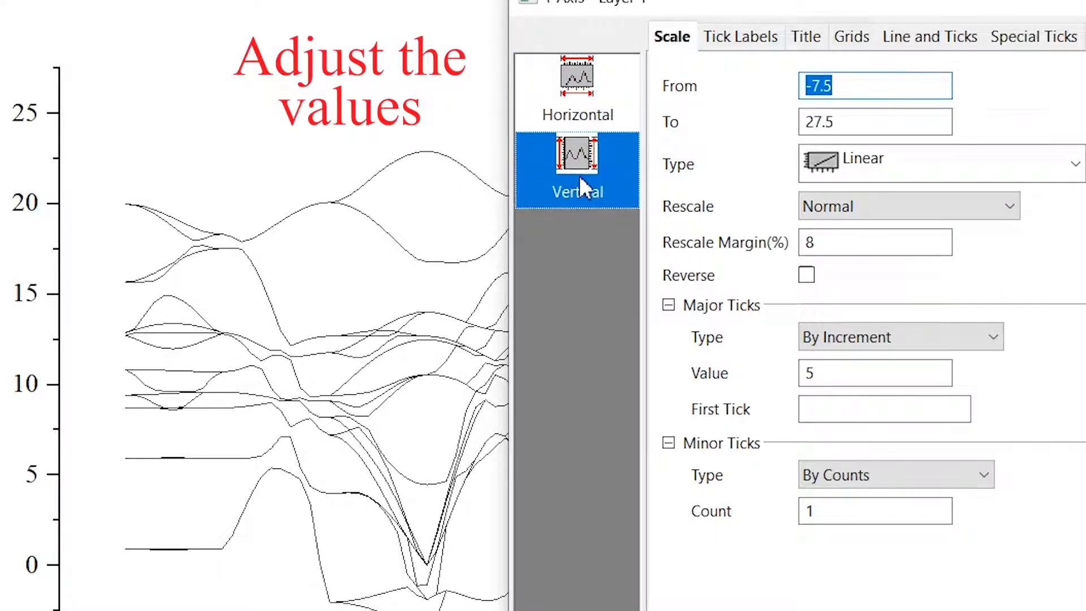
type("-5")
key("Tab")
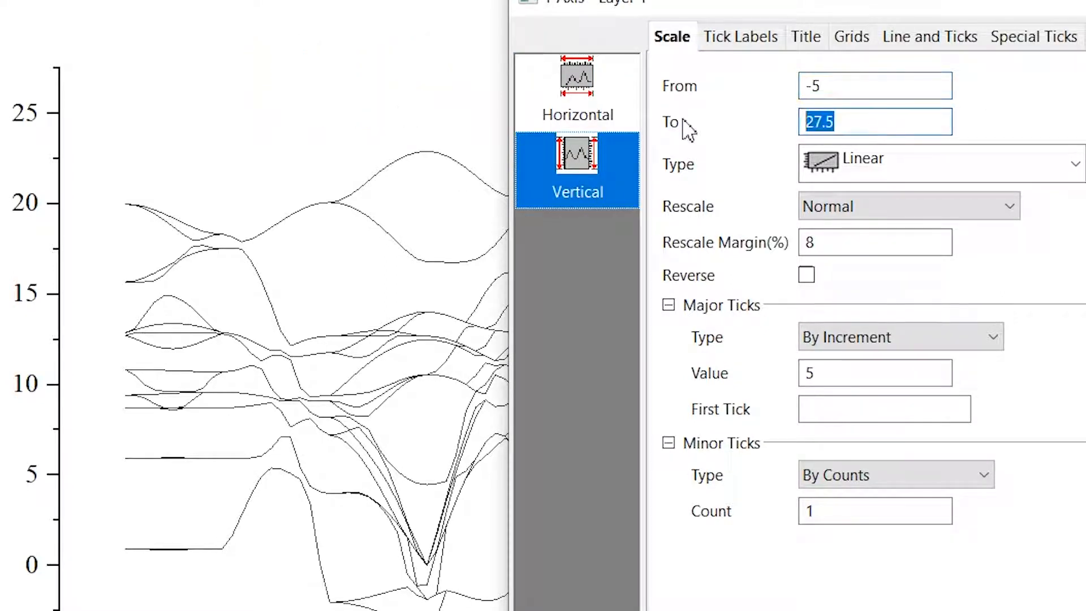
type("25")
key("Return")
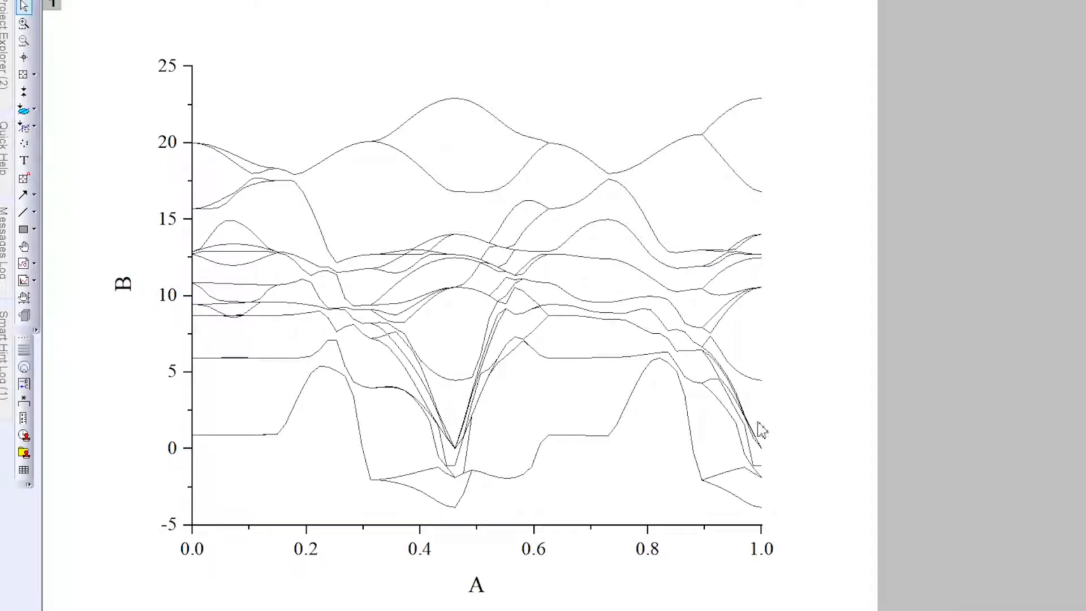
- Change the dispersion curve's line width to 1.5 and its color to red
left_click(525, 286)
right_click(524, 287)
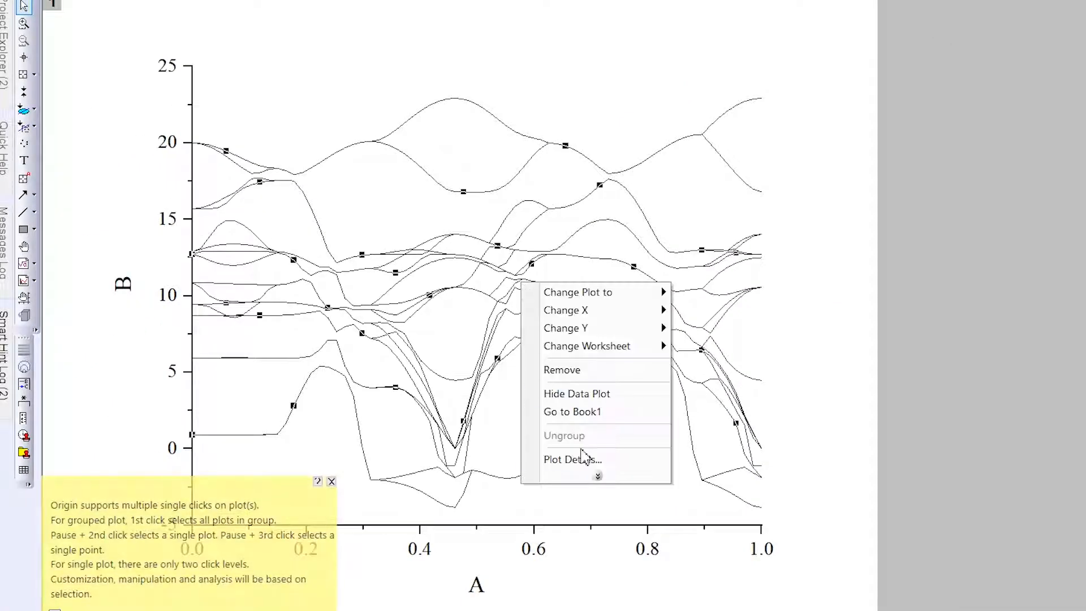
left_click(585, 457)
left_click(703, 160)
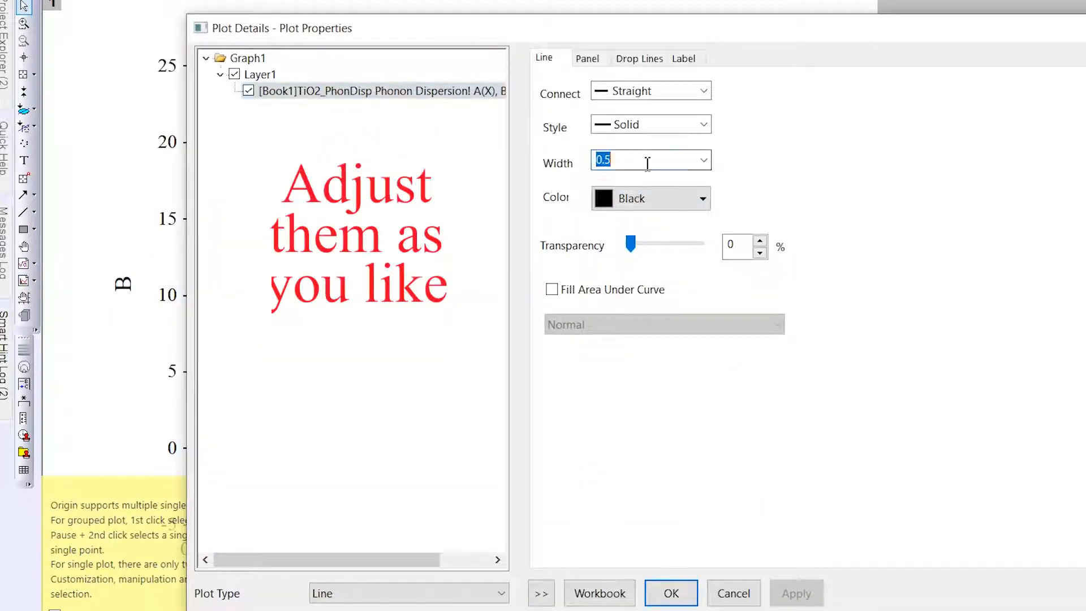
left_click(689, 224)
left_click(693, 202)
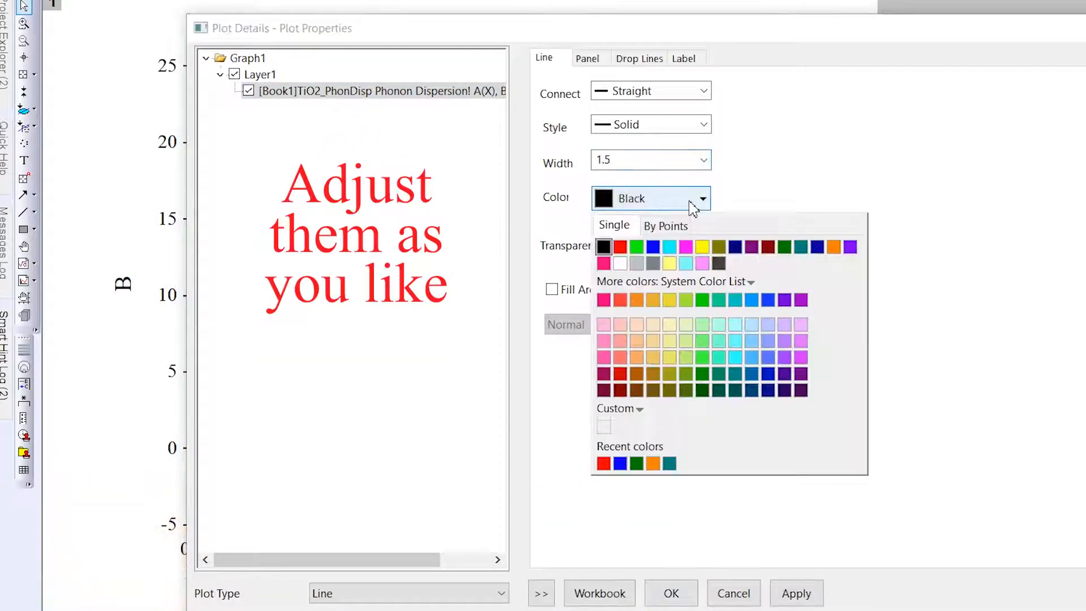
left_click(628, 244)
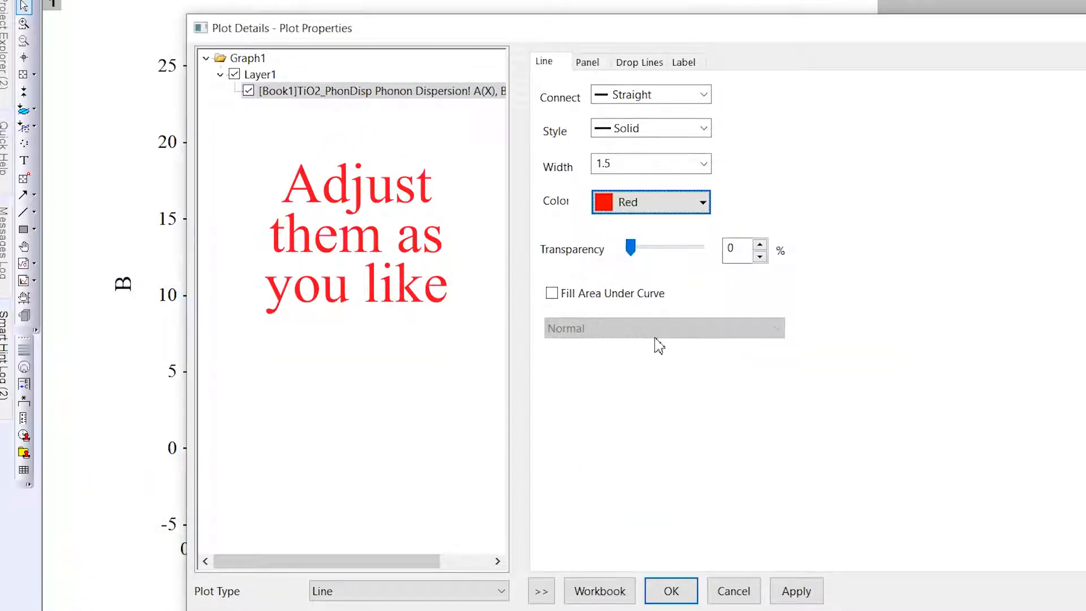
left_click(672, 590)
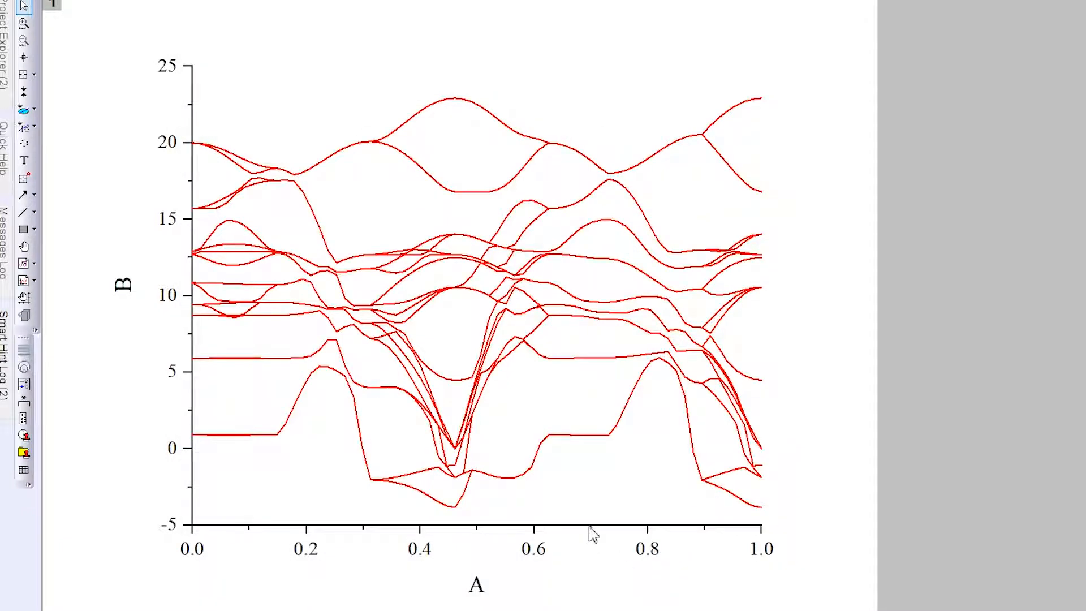
- Hide the bottom axis tick labels and set the style of its major and minor ticks to None
right_click(590, 525)
left_click(611, 517)
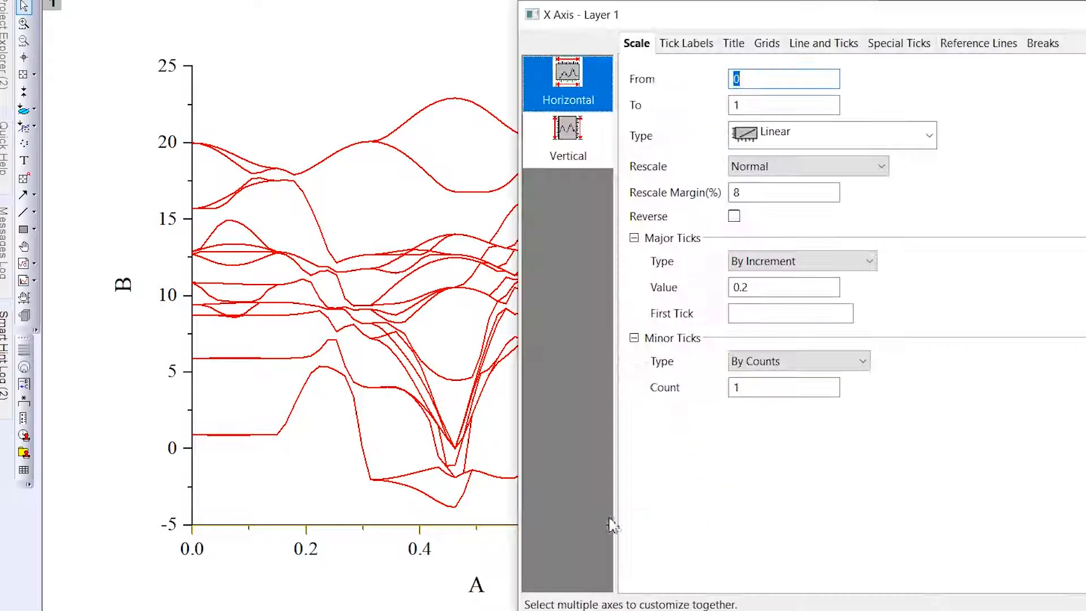
left_click(744, 45)
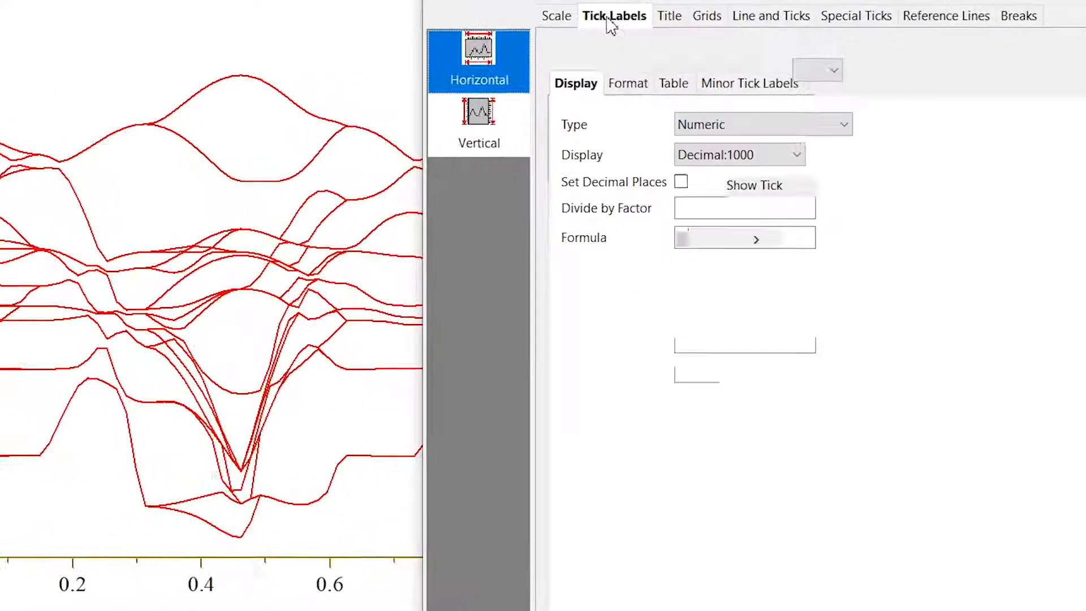
left_click(544, 48)
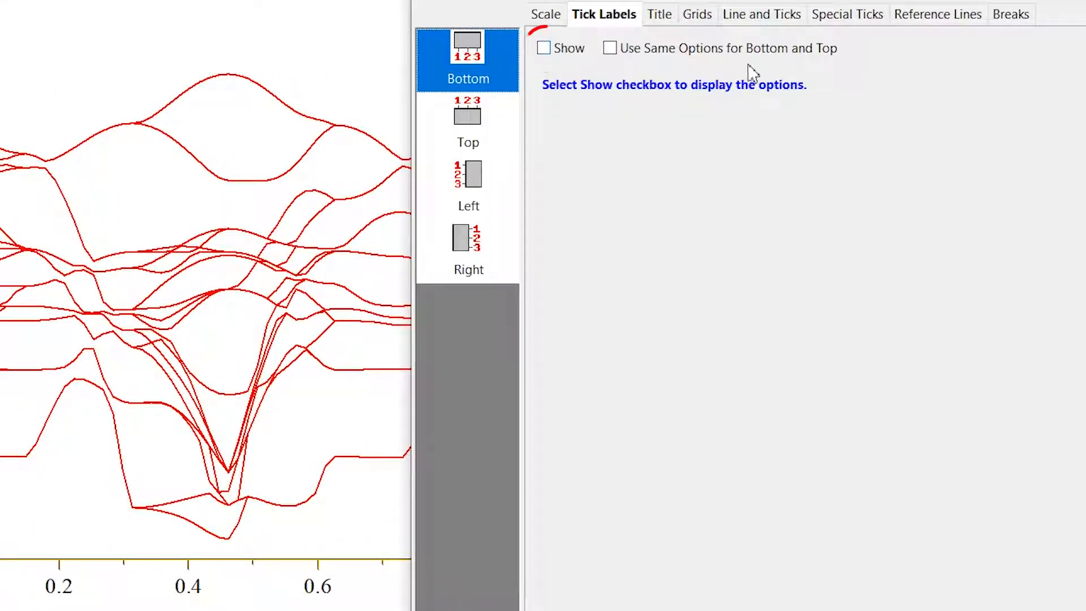
left_click(763, 17)
left_click(915, 305)
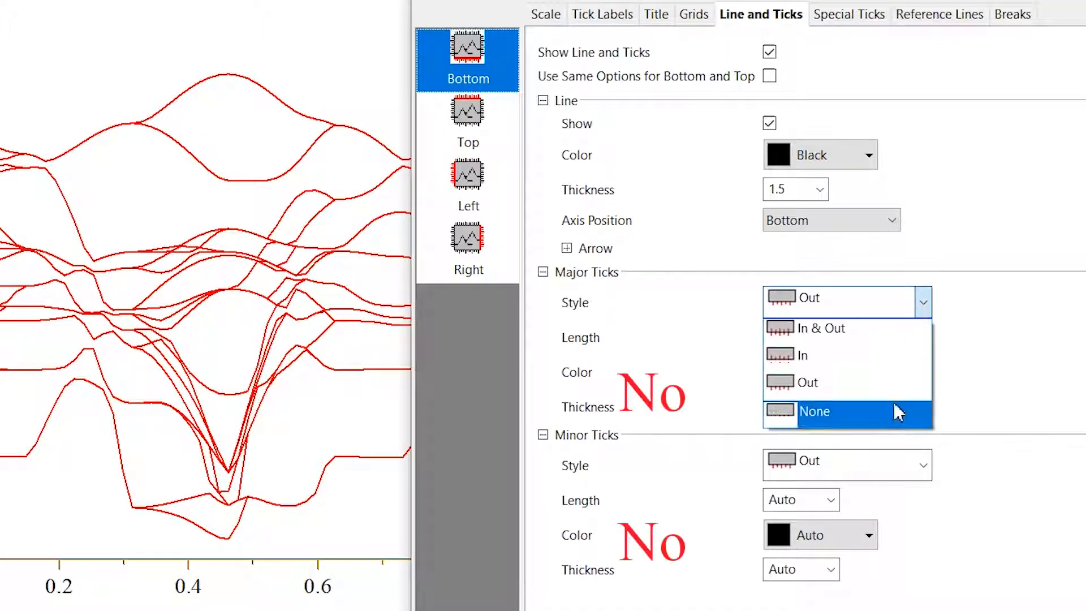
left_click(830, 412)
left_click(908, 461)
left_click(897, 573)
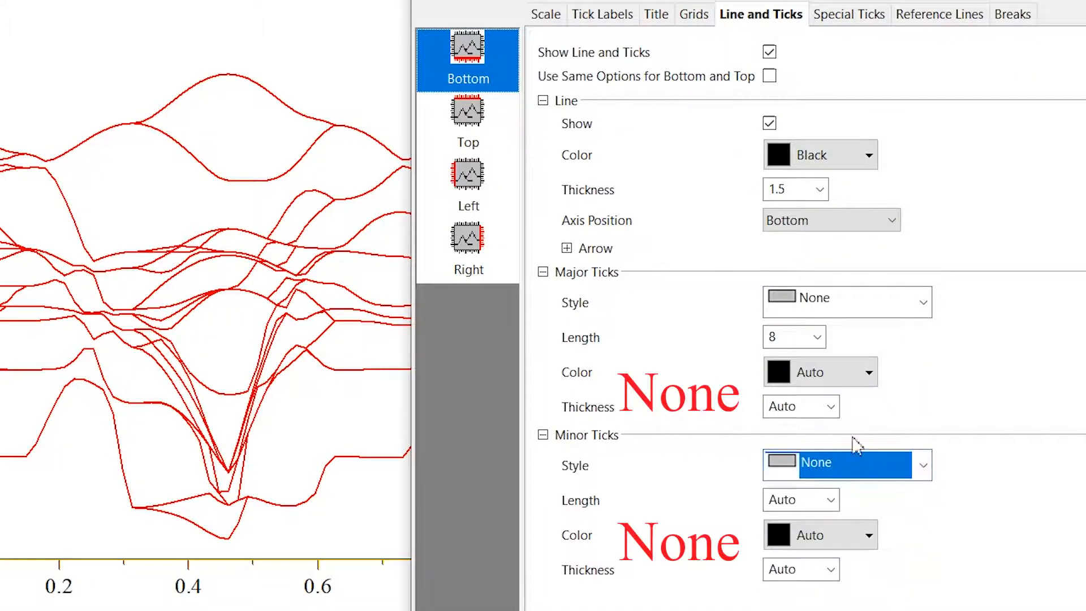
key("Return")
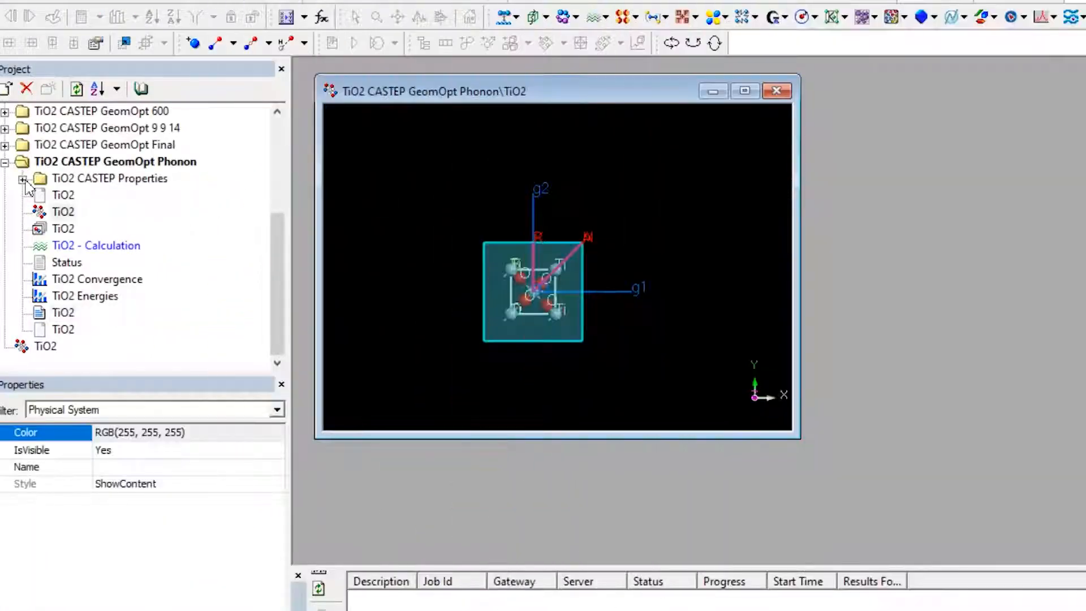
- Switch to Materials Studio and open the TiO2_PhonDisp Phonon Dispersion chart from the TiO2 CASTEP Properties folder
left_click(23, 180)
double_click(189, 329)
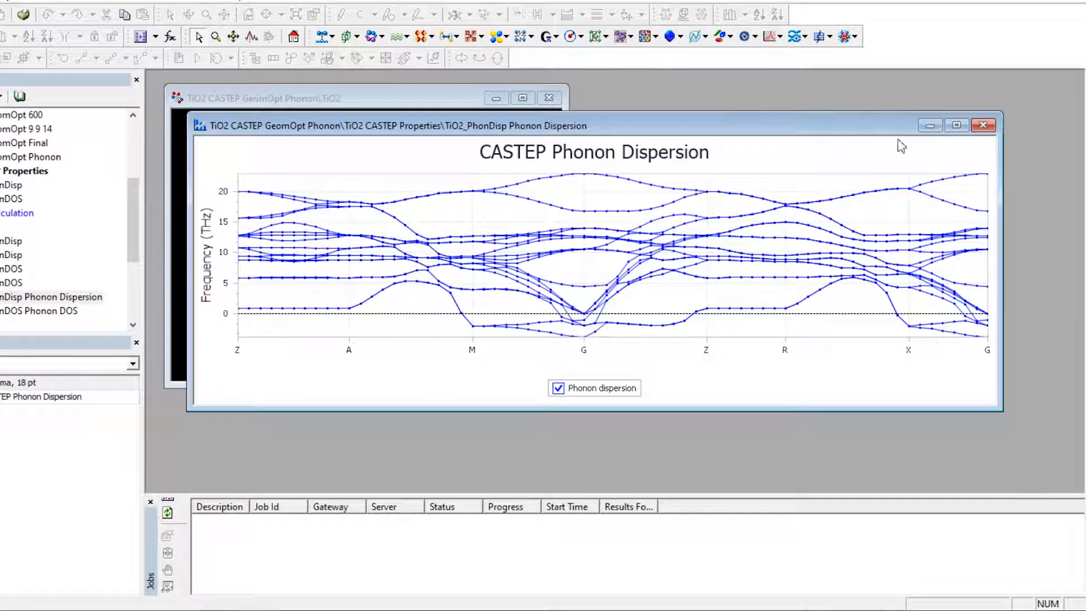
- Maximize the phonon dispersion chart, and switch to OriginPro to draw a short horizontal line in the graph just below zero
left_click(956, 125)
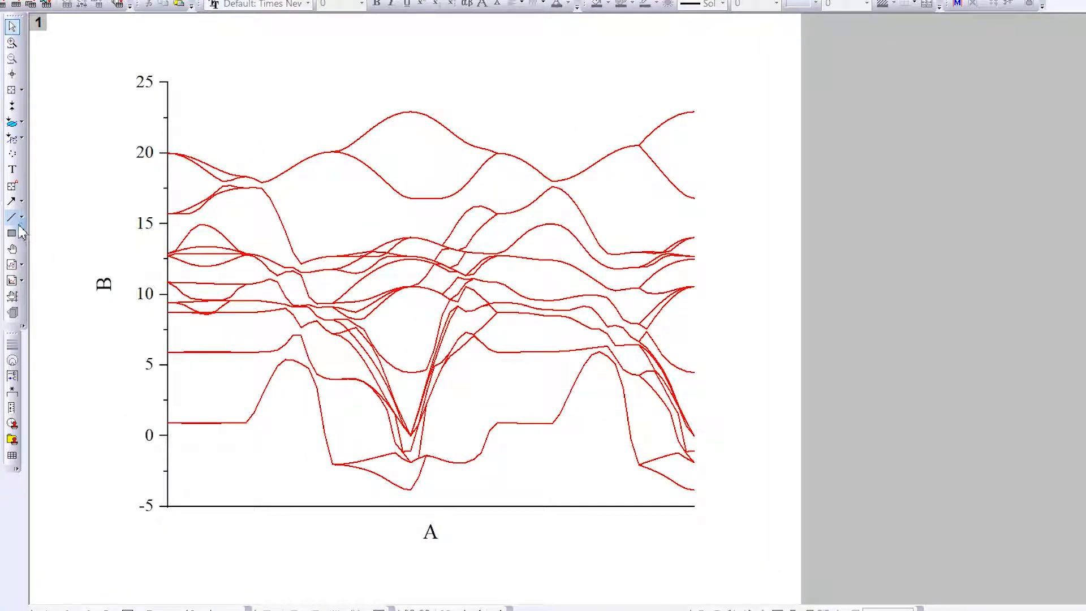
left_click(14, 218)
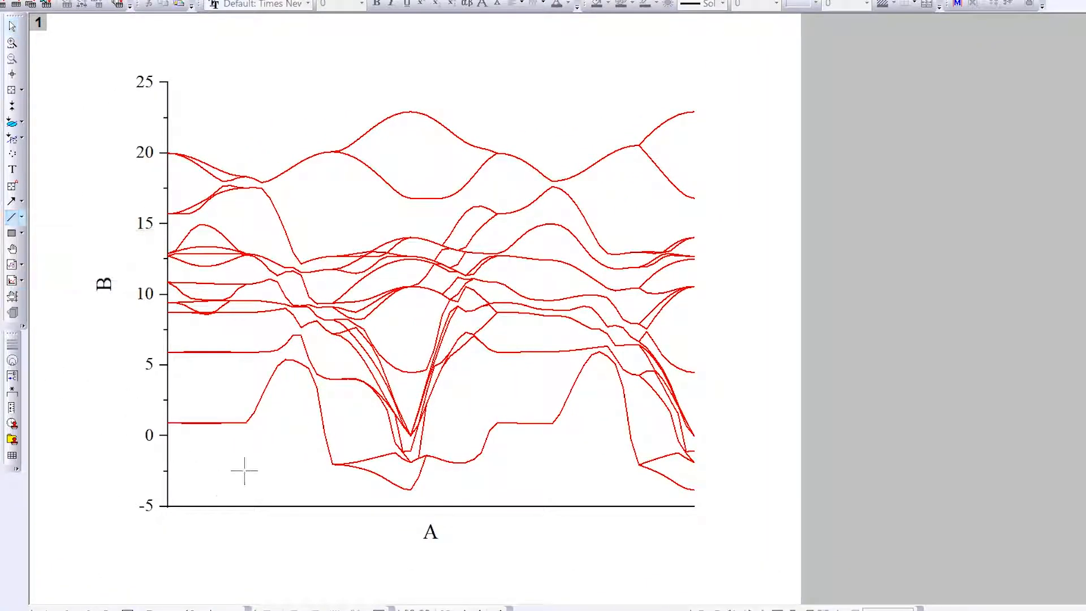
left_click_drag(219, 446, 285, 445)
- Format the horizontal reference line with width 1.5, blue color and a dashed line type
right_click(286, 444)
left_click(328, 609)
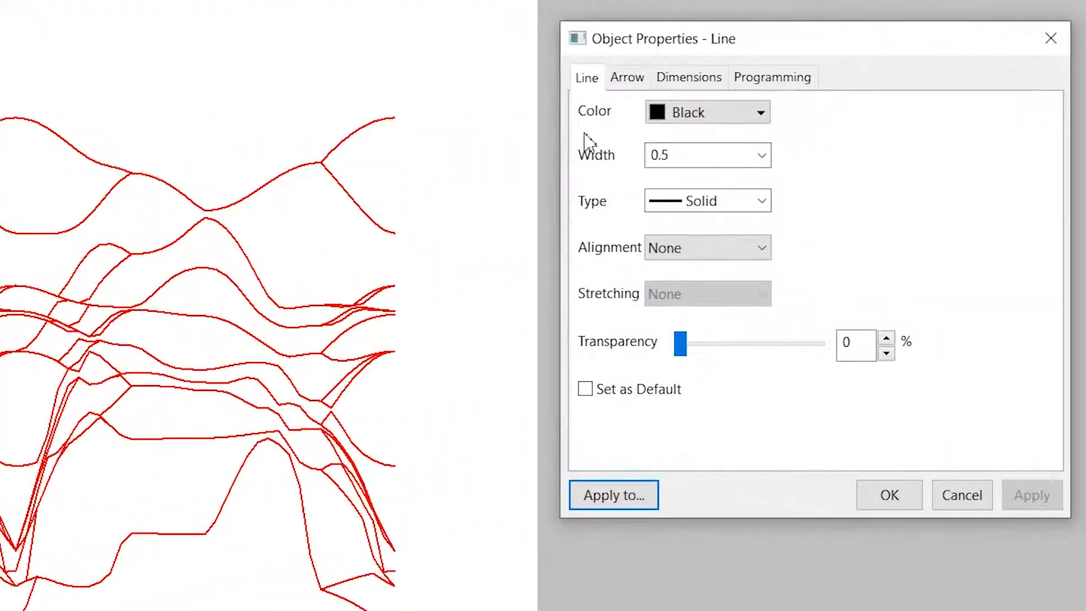
left_click(761, 156)
left_click(741, 201)
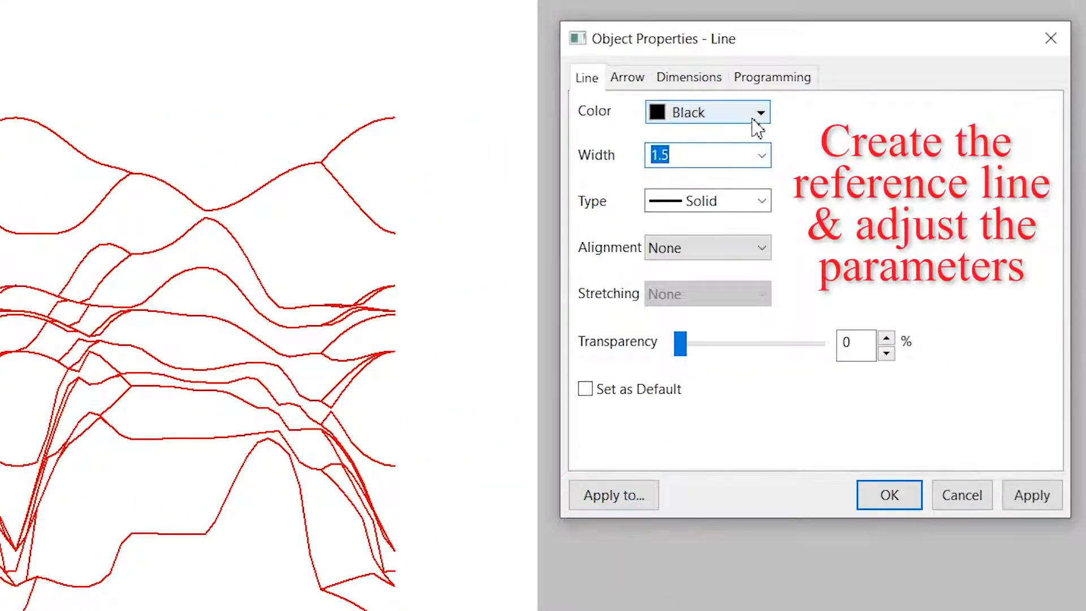
left_click(753, 116)
left_click(720, 174)
left_click(761, 202)
left_click(722, 243)
- Set the horizontal reference line to begin at X 0, Y 0 and end at X 1, Y 0 in scale units
left_click(705, 87)
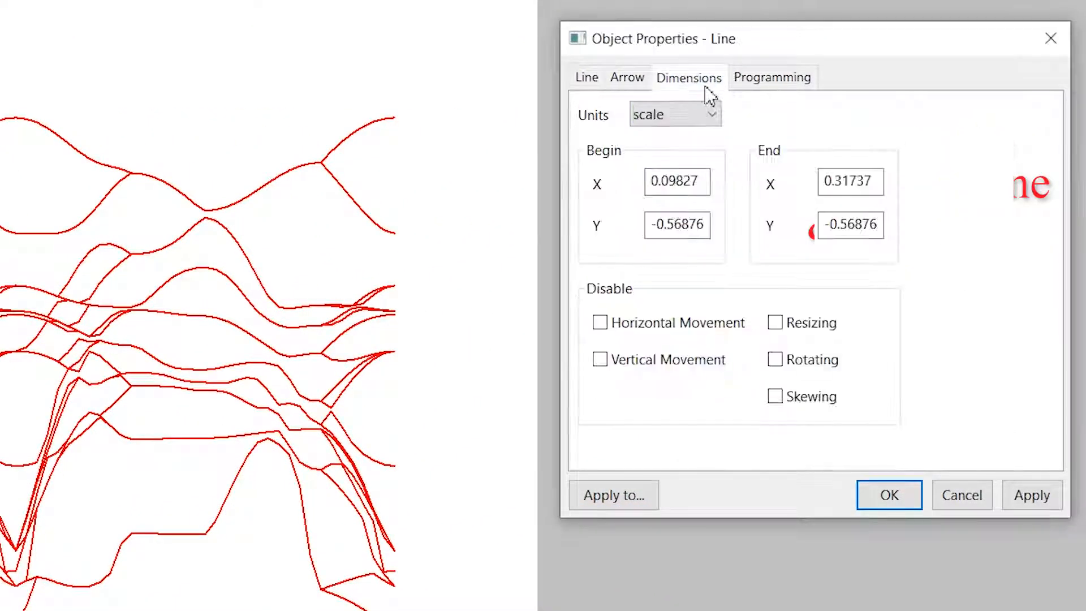
left_click_drag(704, 181, 590, 185)
type("0")
left_click_drag(879, 181, 654, 175)
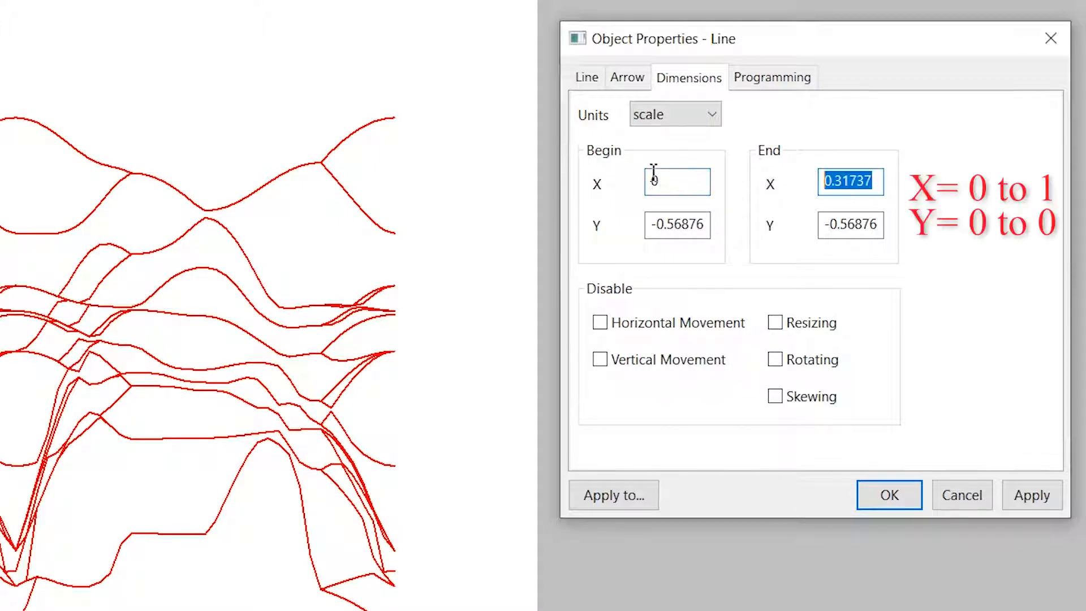
type("1")
left_click_drag(648, 226, 732, 228)
type("0")
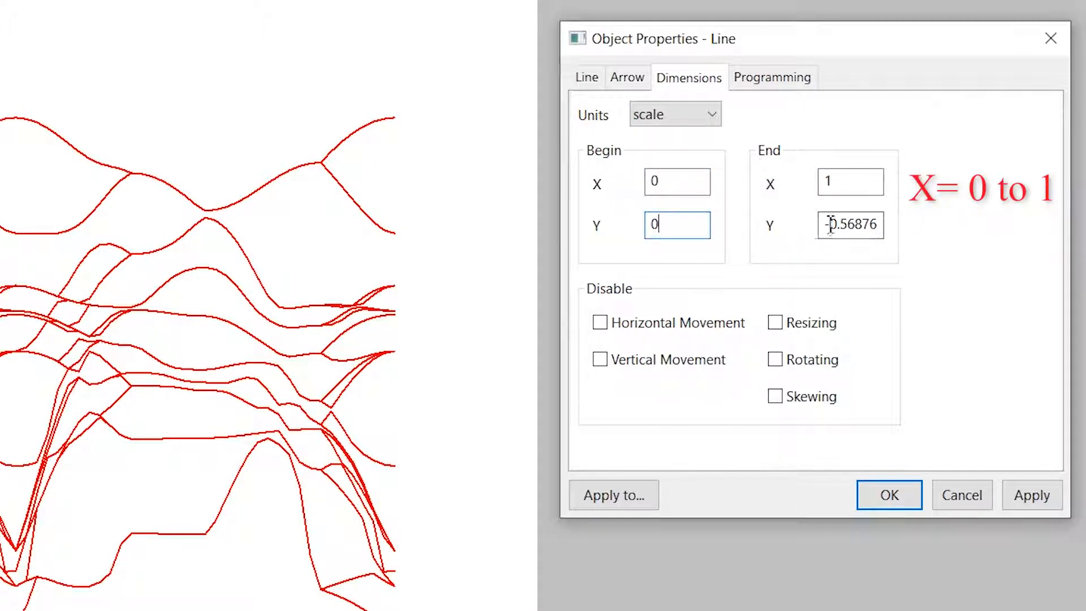
left_click_drag(830, 224, 879, 224)
type("0")
key("Return")
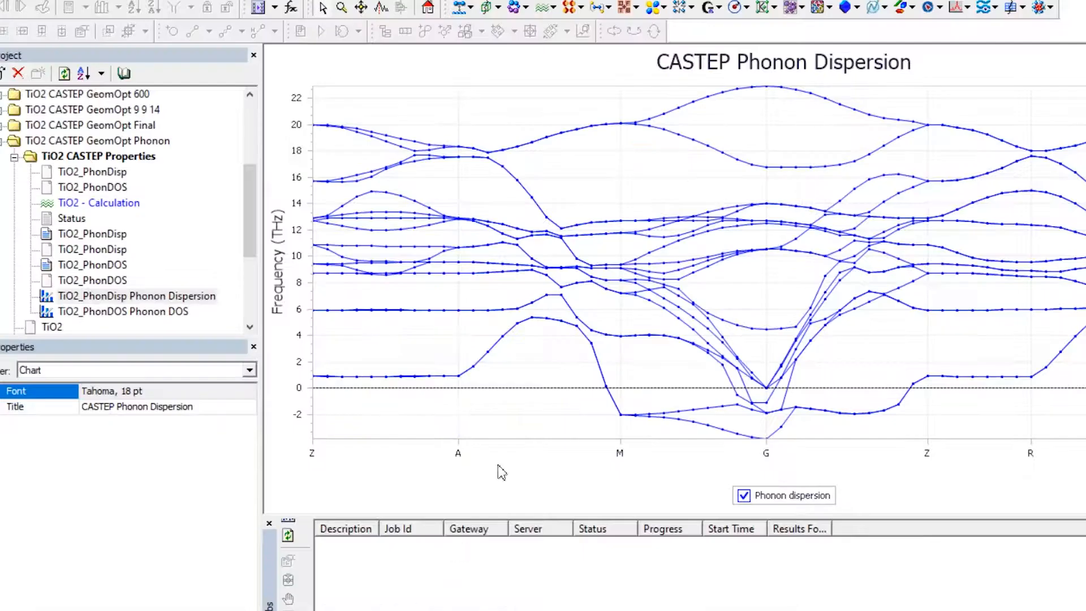
- Switch to Materials Studio and show the crosshair on the phonon dispersion chart to read the high-symmetry point positions
right_click(499, 461)
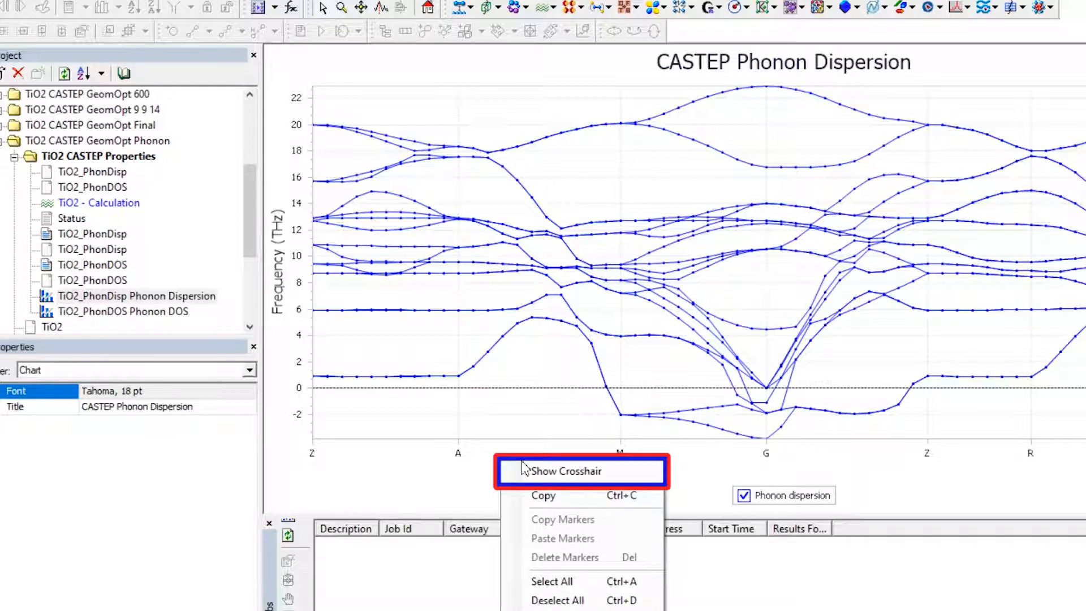
left_click(523, 469)
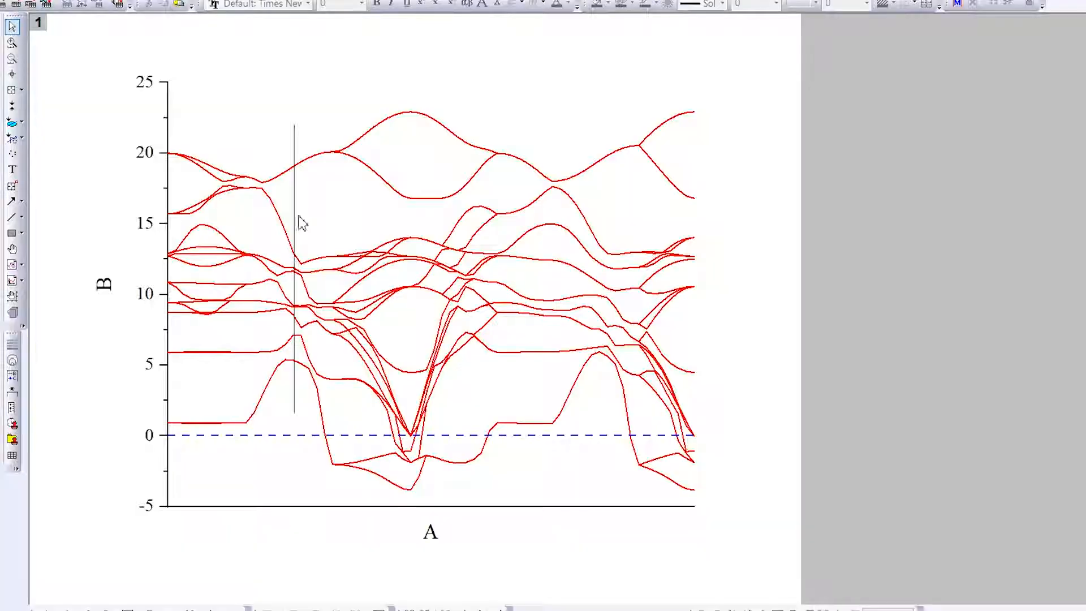
- Set the width of the vertical line drawn in the OriginPro graph to 1.5
right_click(294, 216)
left_click(359, 388)
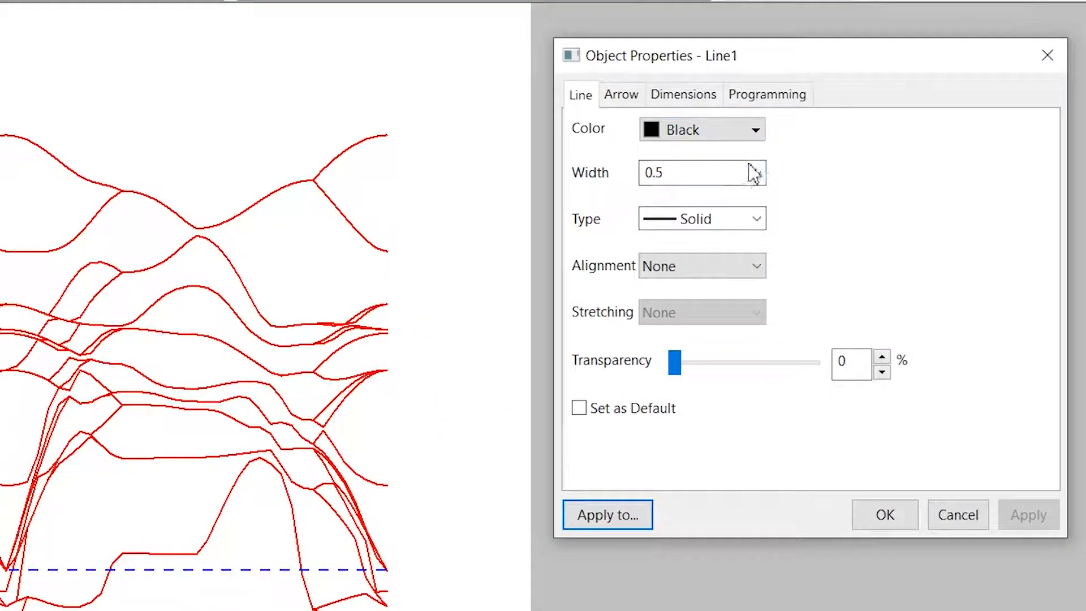
left_click(756, 174)
left_click(715, 249)
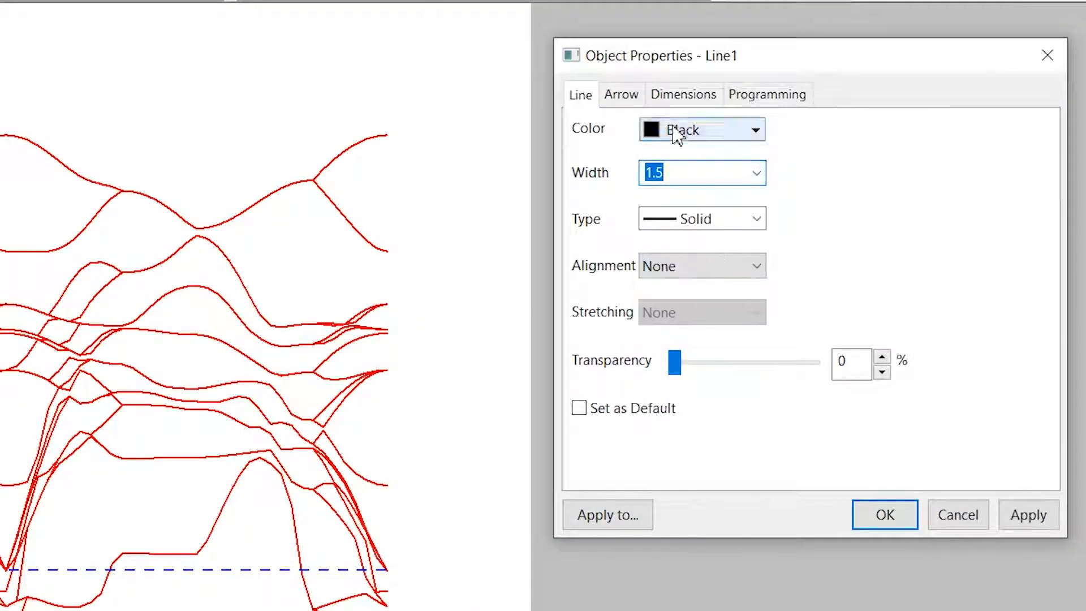
- Set the vertical line to begin at X 0.148, Y -5 and end at X 0.148, Y 25
left_click(679, 96)
double_click(651, 198)
type("0.148")
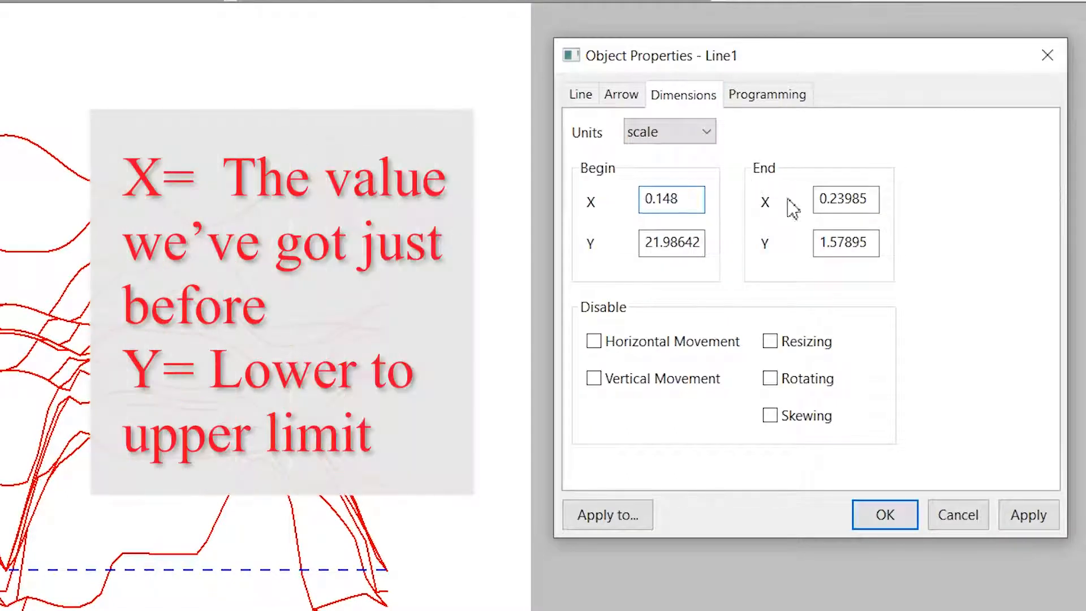
left_click_drag(879, 204, 747, 212)
type("0.148")
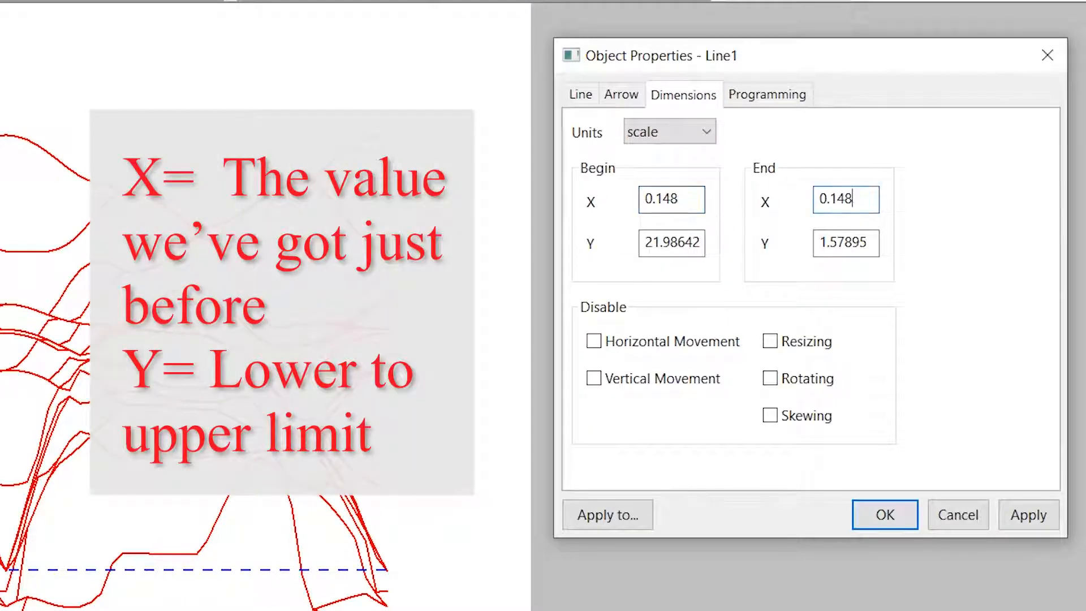
left_click_drag(704, 247, 621, 269)
type("-5")
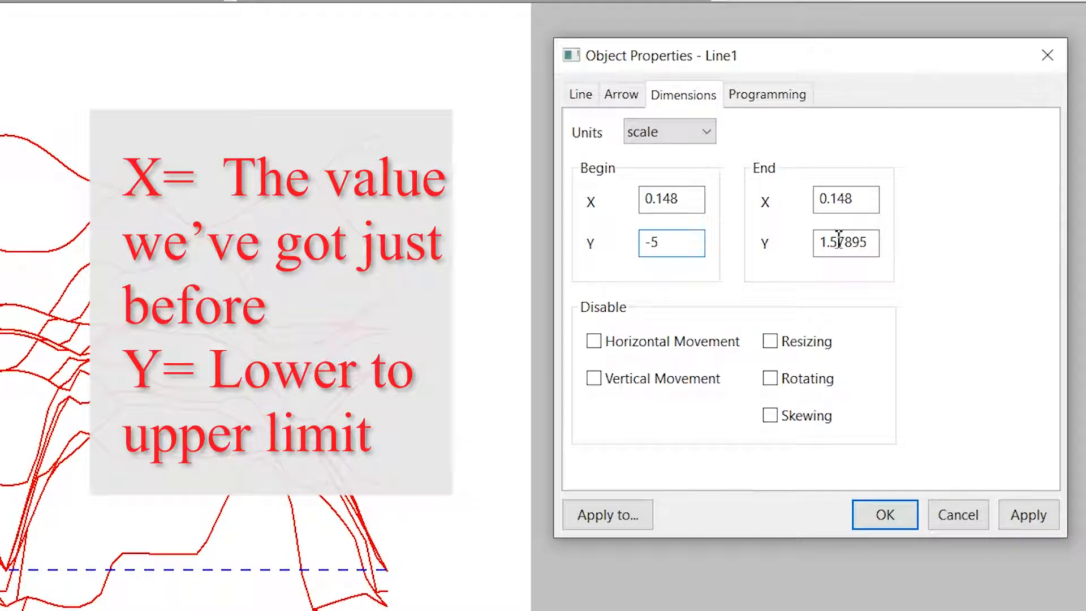
left_click_drag(874, 244, 711, 260)
type("25")
key("Return")
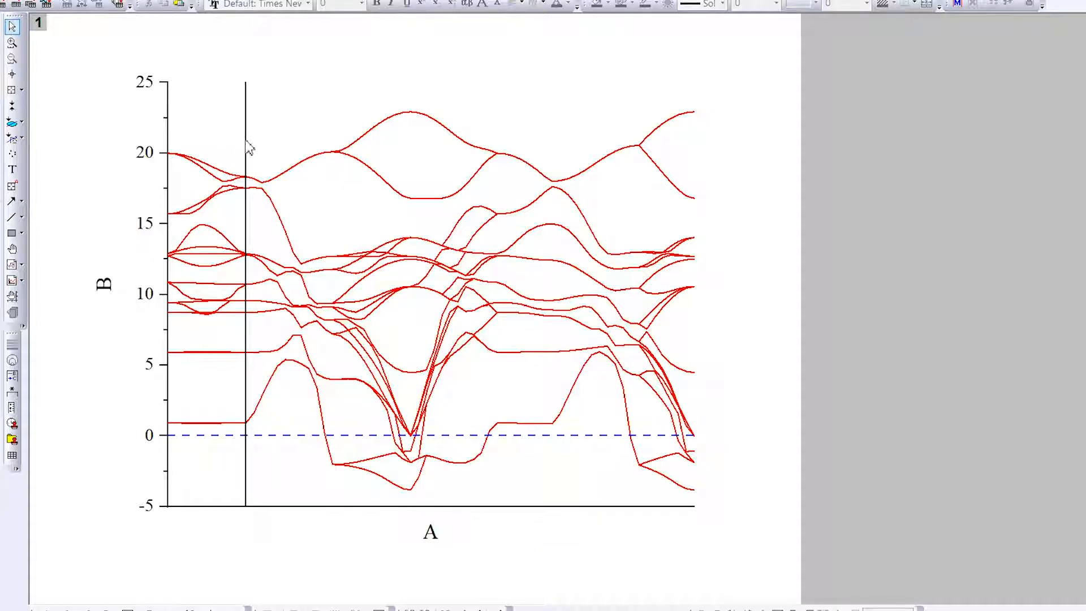
- Copy the vertical line at 0.148 and paste five copies side by side across the rest of the graph
right_click(246, 143)
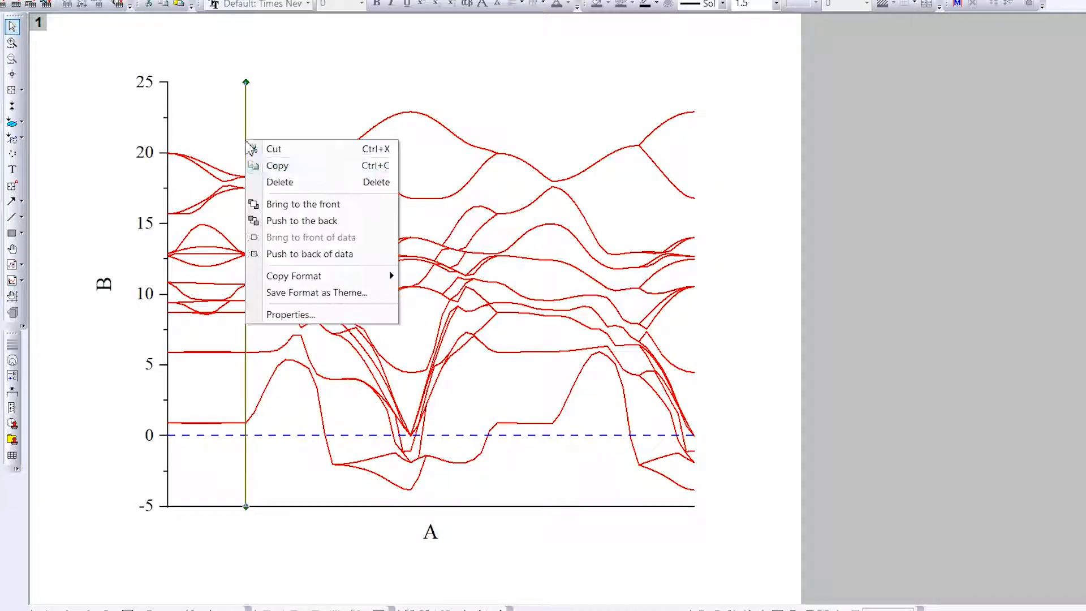
left_click(263, 163)
right_click(363, 84)
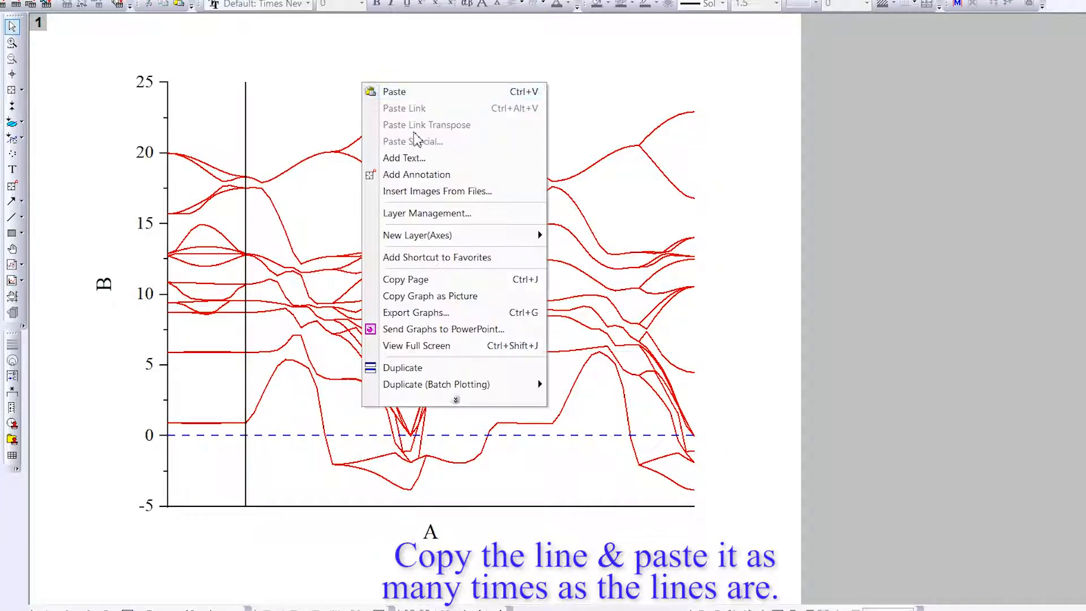
left_click(434, 92)
right_click(433, 82)
left_click(508, 90)
key("ctrl+v")
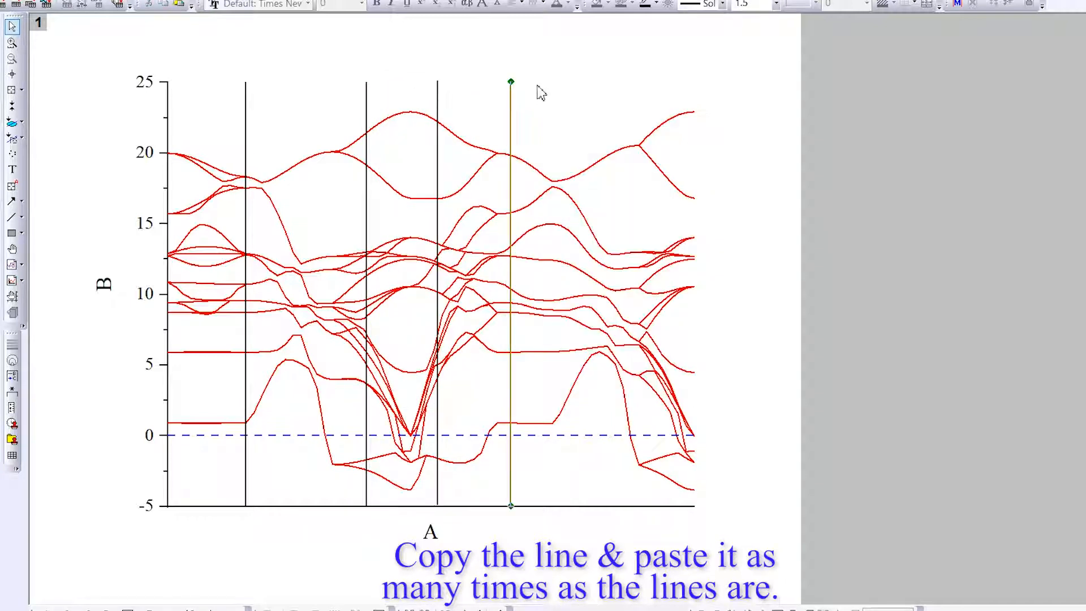
right_click(554, 87)
left_click(571, 92)
right_click(615, 89)
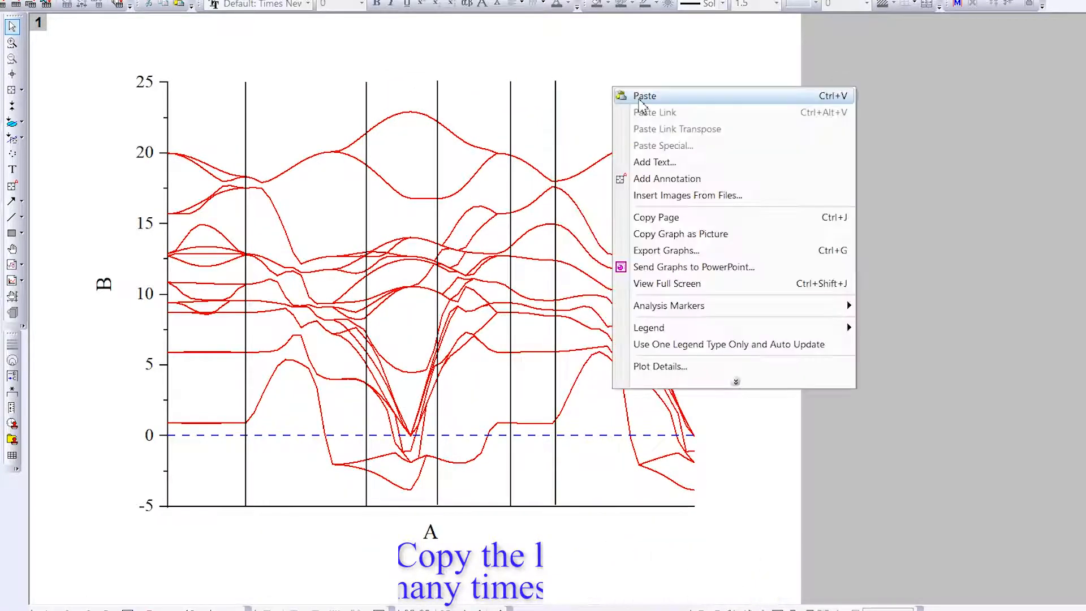
left_click(631, 96)
left_click(633, 115)
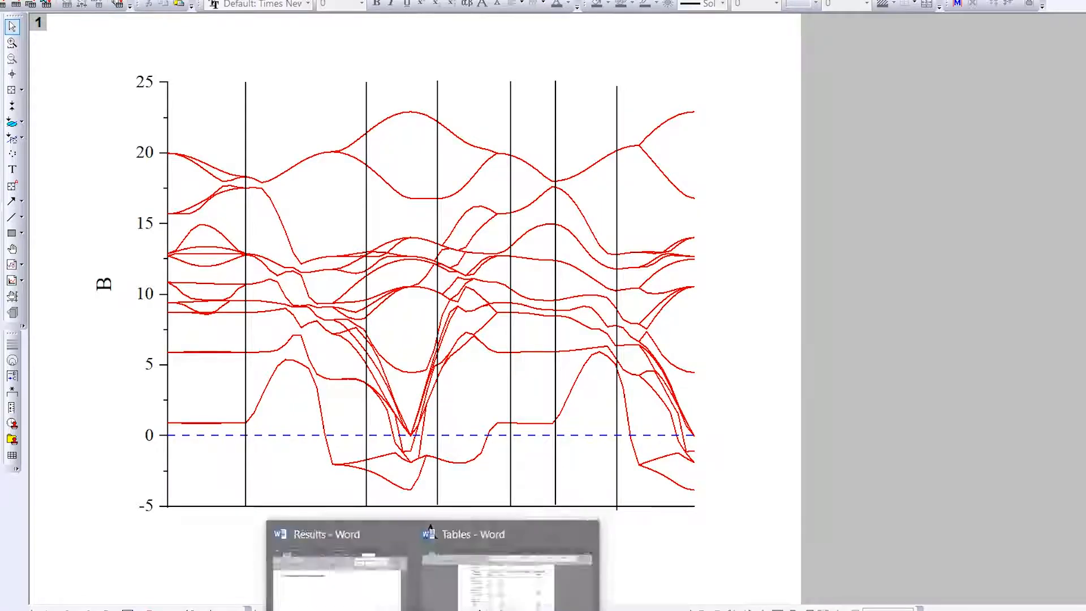
- Read the M point's position in Materials Studio and set the second vertical line's begin and end X to 0.313 in OriginPro
left_click(464, 572)
mouse_move(621, 422)
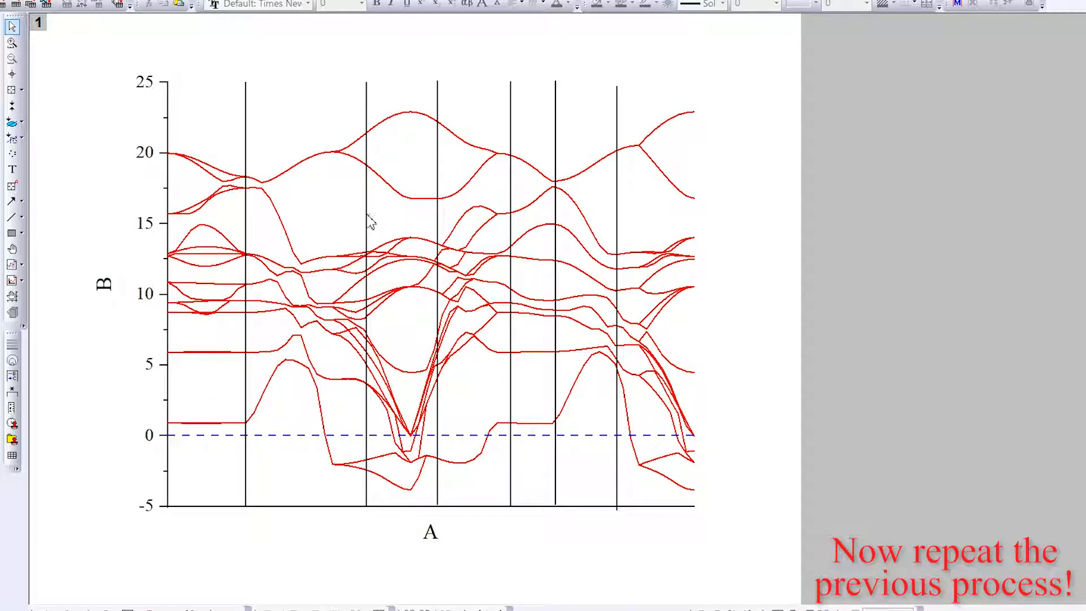
right_click(367, 216)
left_click(405, 456)
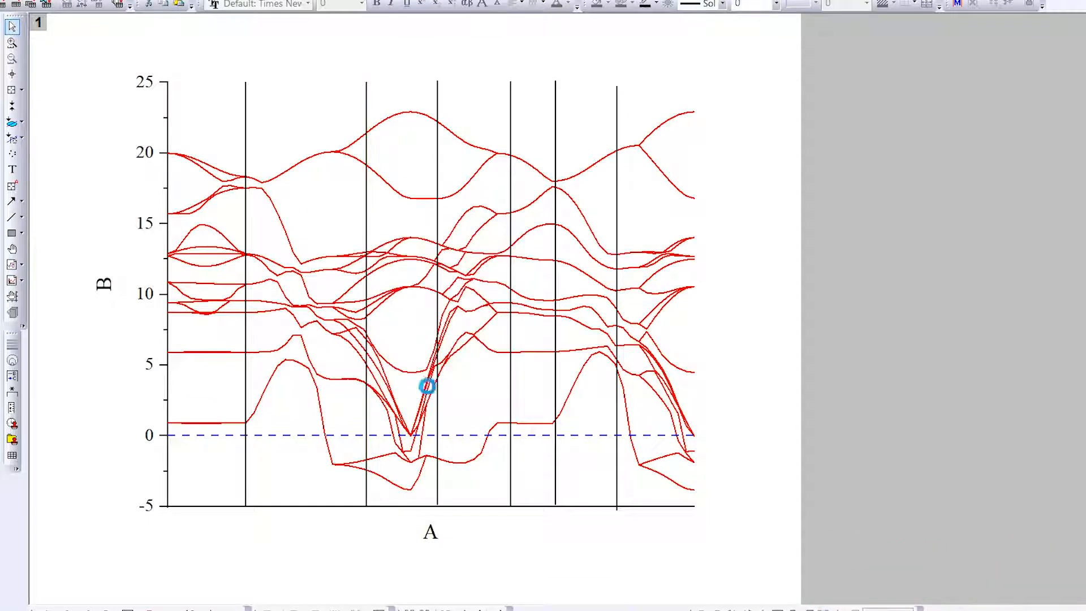
left_click(914, 83)
double_click(904, 159)
type("0.313")
key("Tab")
type("0.313")
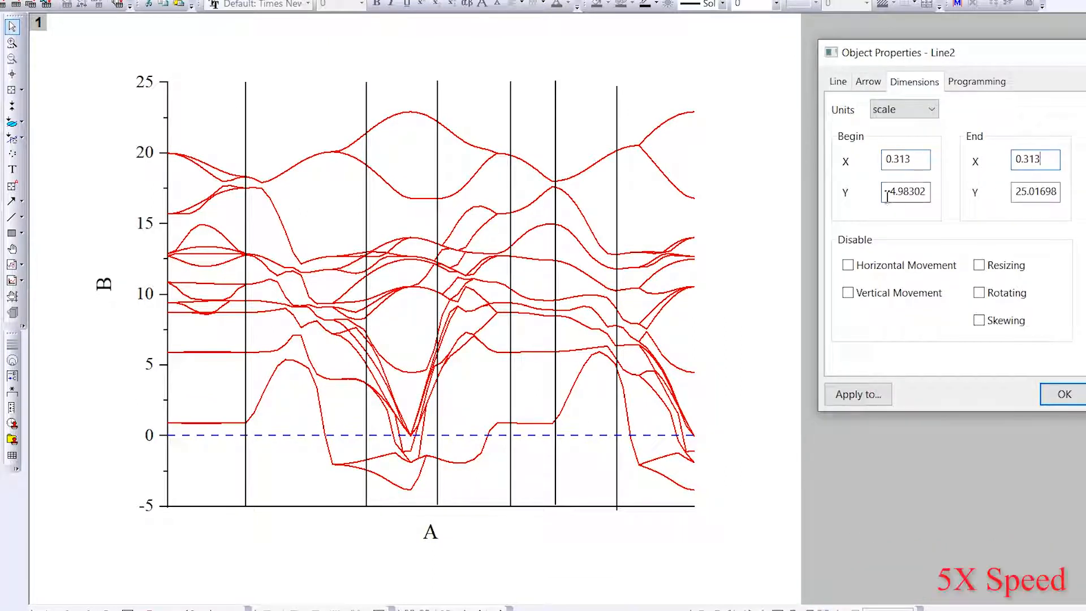
key("Return")
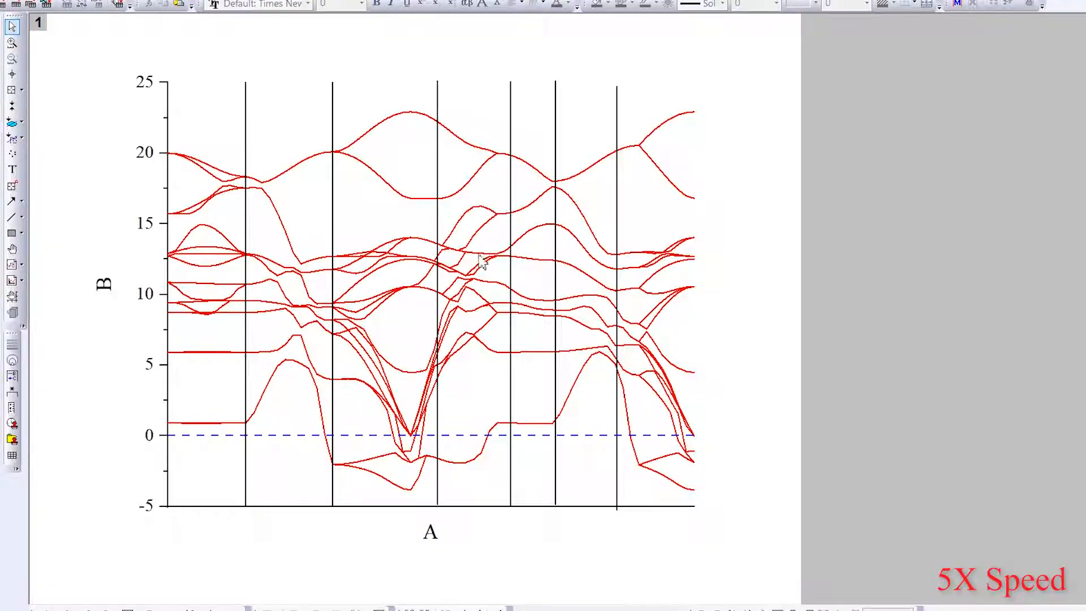
- Set the third vertical line's begin and end X to 0.461 and align its ends with the vertical axis limits
right_click(437, 167)
left_click(465, 342)
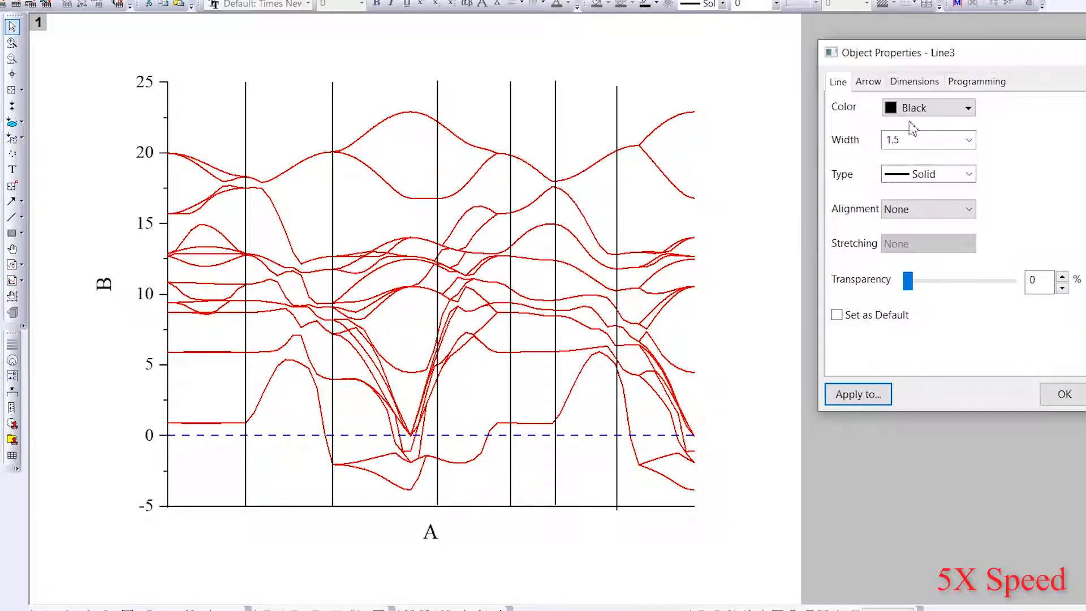
left_click(914, 82)
double_click(907, 159)
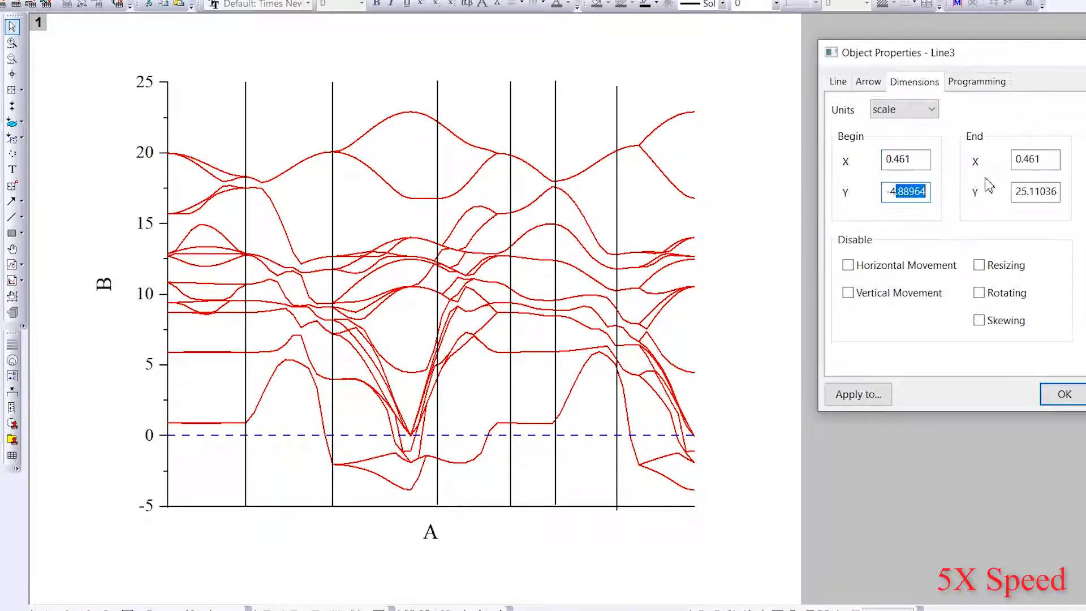
key("Return")
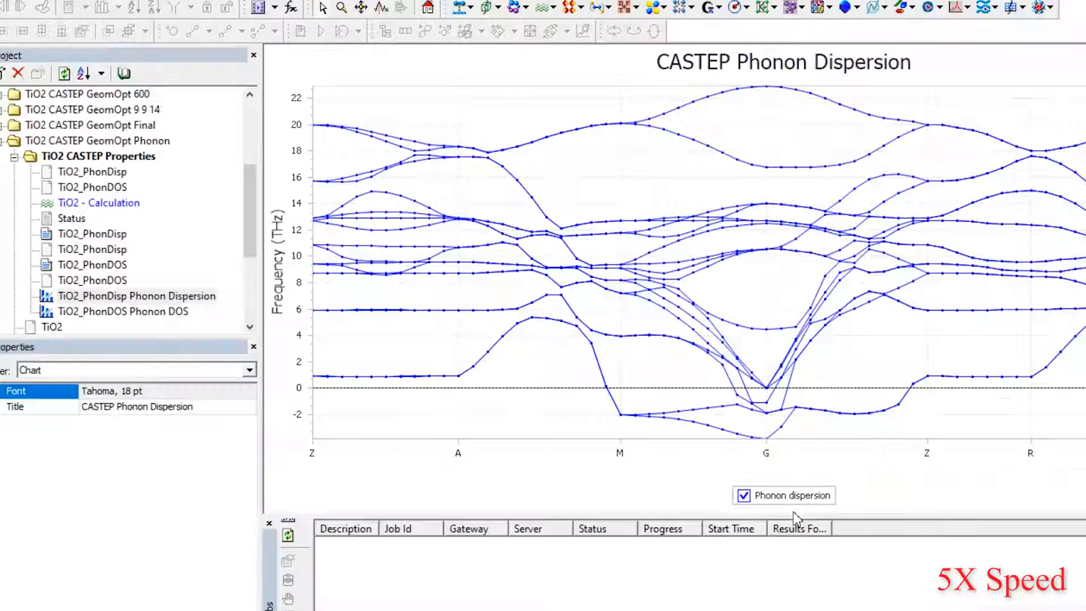
- Read the second Z point's position in Materials Studio and set the fourth vertical line to X 0.626, running from Y -5 to 25
mouse_move(929, 390)
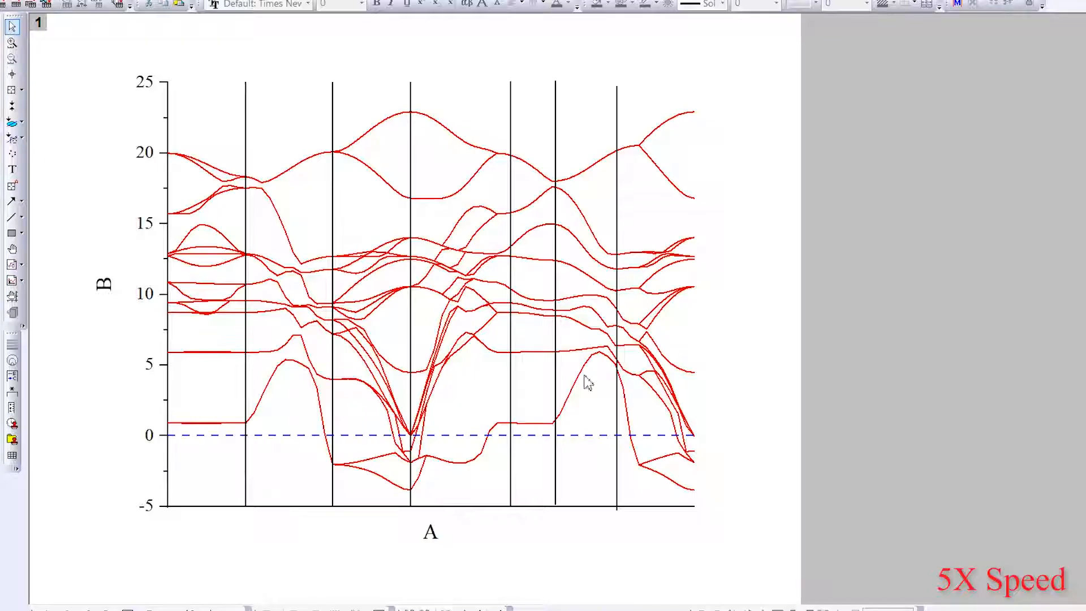
double_click(626, 502)
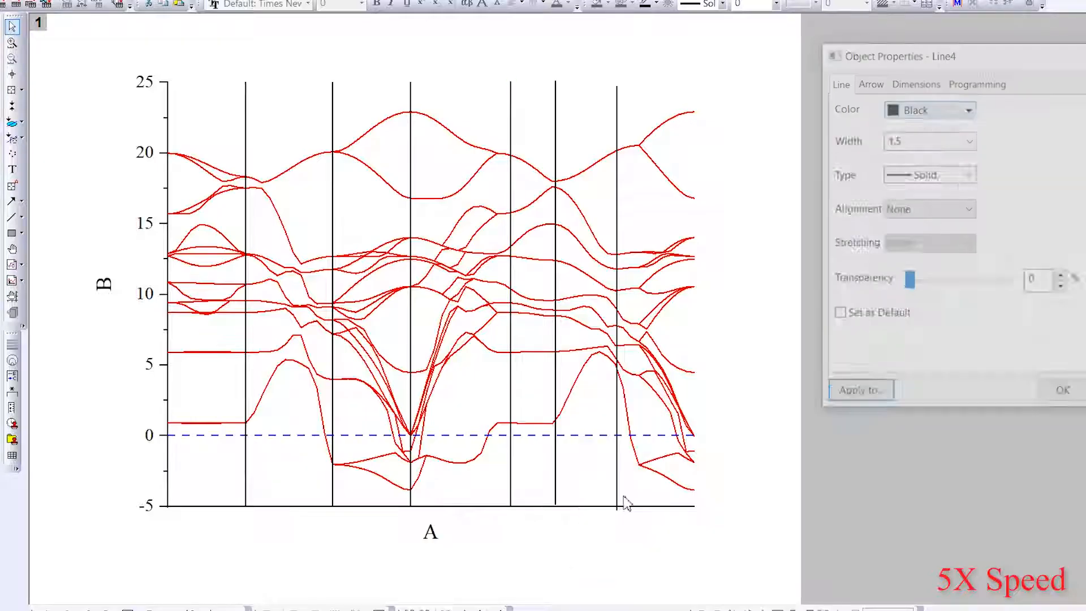
left_click(914, 83)
left_click_drag(928, 159, 898, 158)
type("26")
left_click_drag(1053, 159, 1029, 159)
double_click(900, 192)
type("-5")
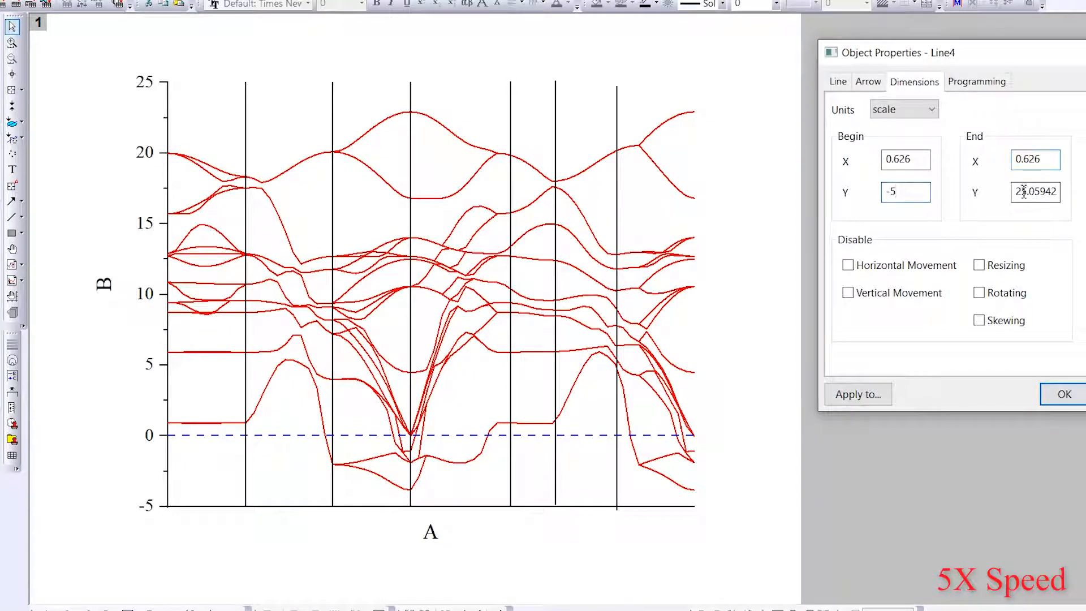
left_click(1027, 191)
type("25")
key("Return")
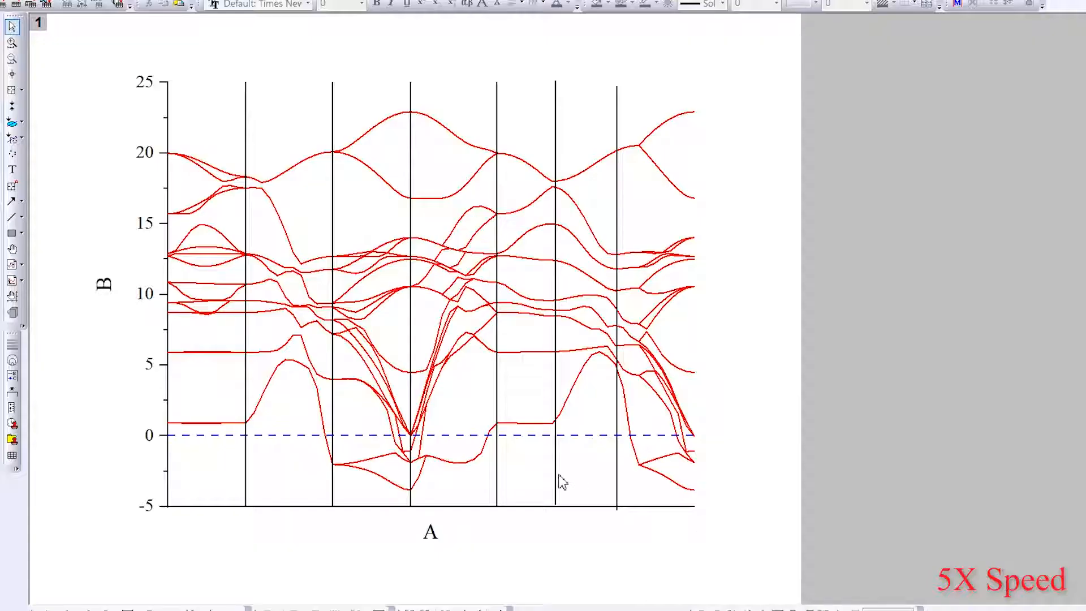
- Set the fifth vertical line's begin and end X to 0.731, running from Y -5 to 25
double_click(556, 478)
left_click_drag(925, 159, 898, 159)
type("31")
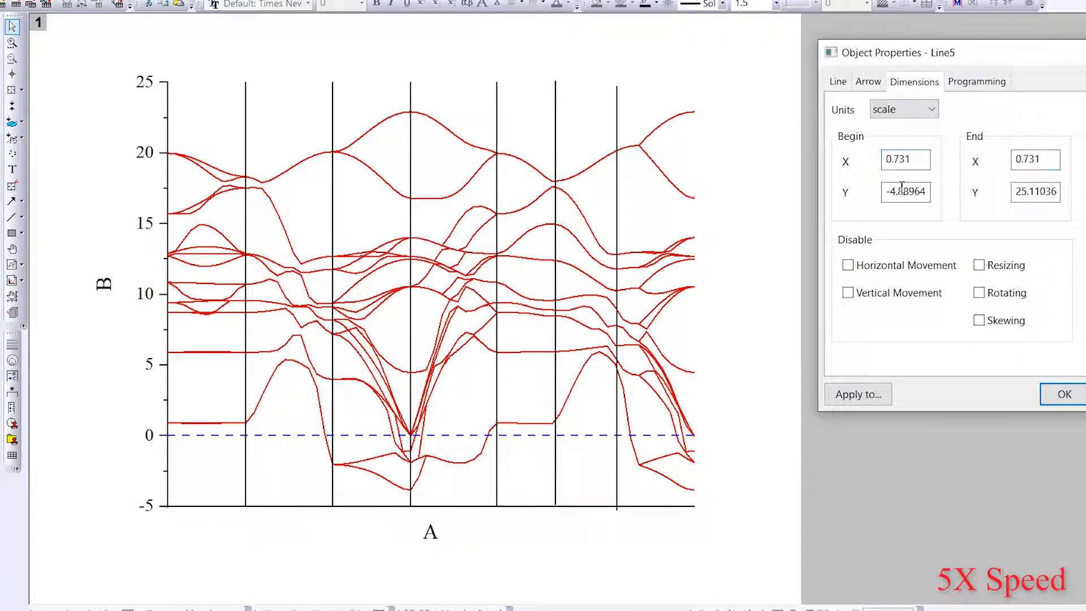
double_click(1019, 192)
type("25")
key("Return")
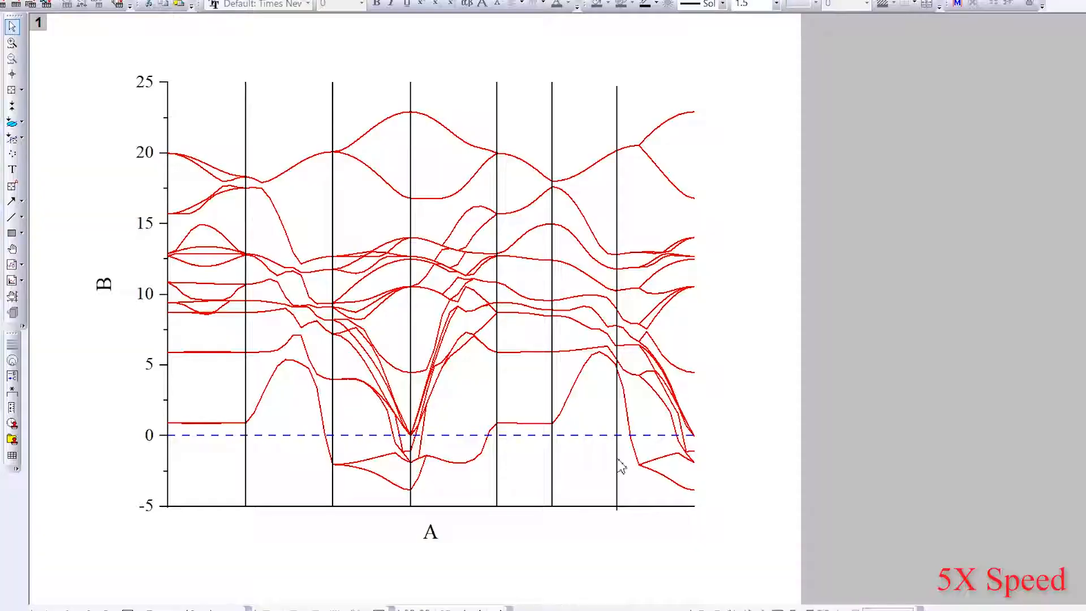
- Set the sixth vertical line's begin and end X to 0.895, running from Y -5 to 25
double_click(618, 465)
left_click_drag(926, 159, 897, 159)
type("95")
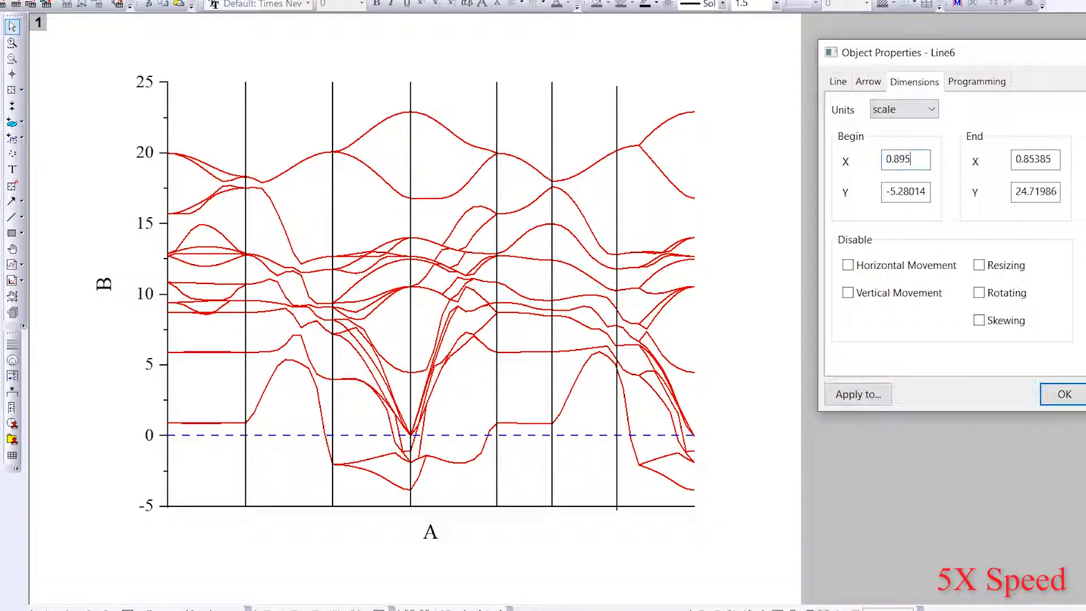
double_click(905, 191)
type("-5")
double_click(1035, 192)
type("25")
key("Return")
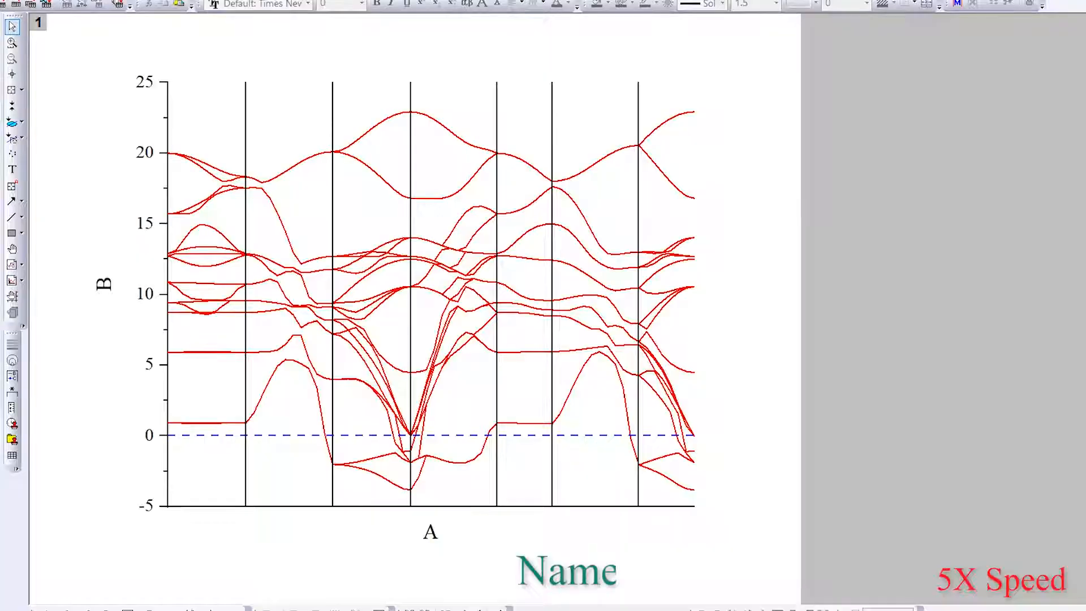
- Add text labels below the horizontal axis: Z at the axis start, A at the first vertical line and M at the second
left_click(12, 169)
left_click(169, 523)
type("Z")
left_click(224, 534)
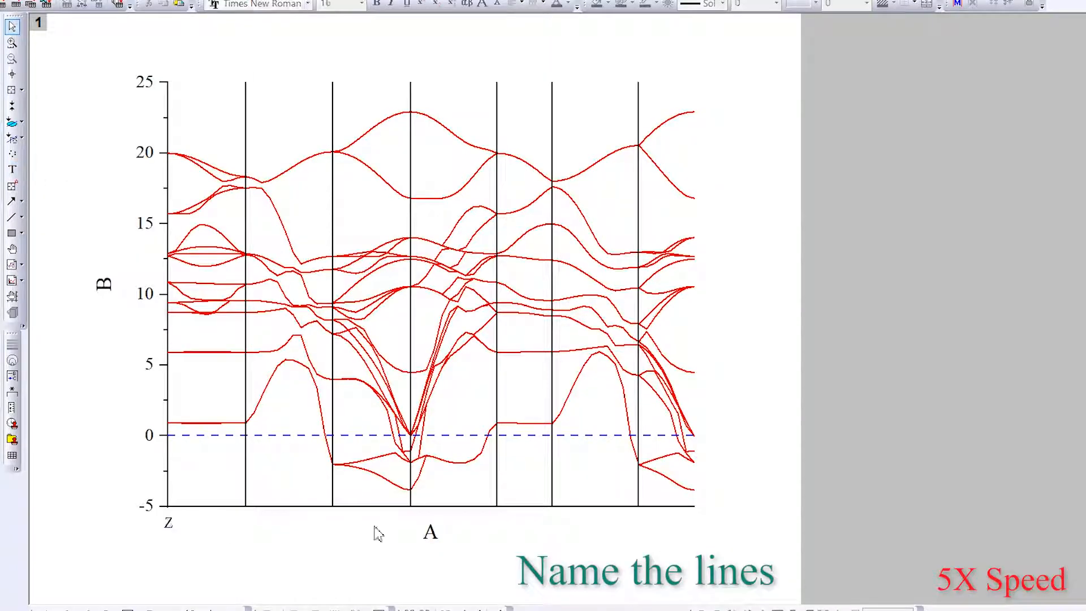
left_click(243, 530)
type("A")
left_click(333, 526)
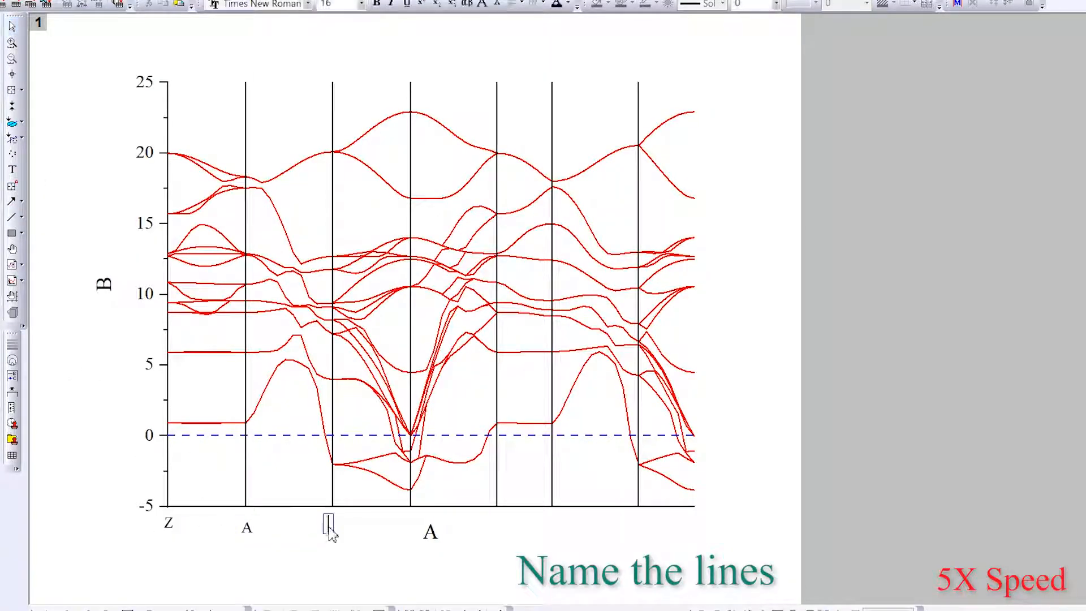
type("M")
- Move the horizontal axis title lower and label the third vertical line G and the fourth Z
left_click_drag(431, 535, 433, 563)
left_click(411, 526)
type("G")
left_click(480, 540)
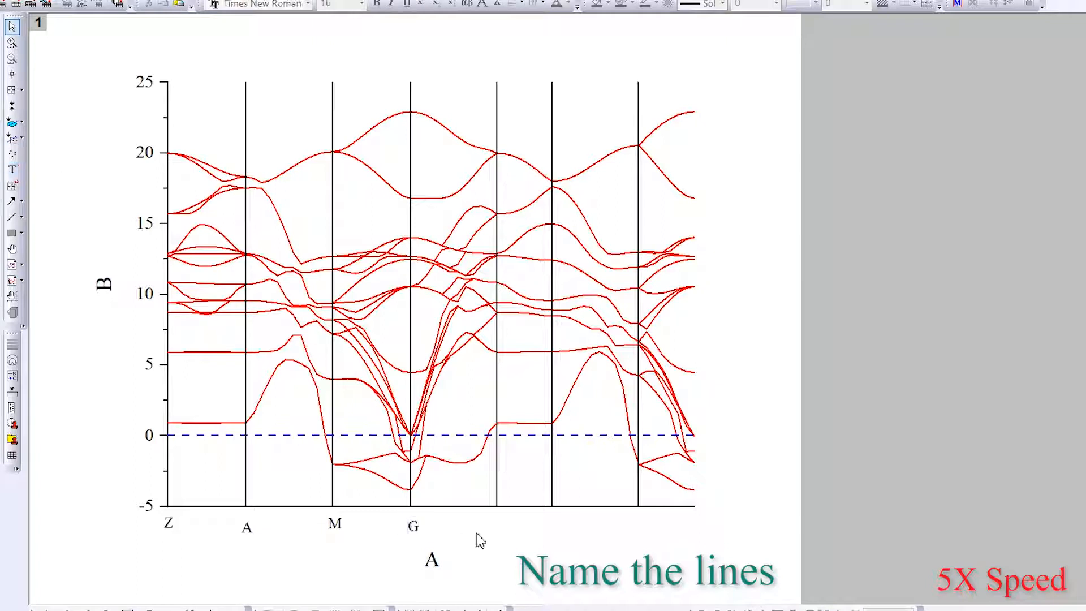
left_click(13, 169)
left_click(495, 525)
type("Z")
left_click(567, 548)
- Label the fifth vertical line R, the sixth X and the end of the horizontal axis G
left_click(12, 170)
left_click(553, 526)
type("R")
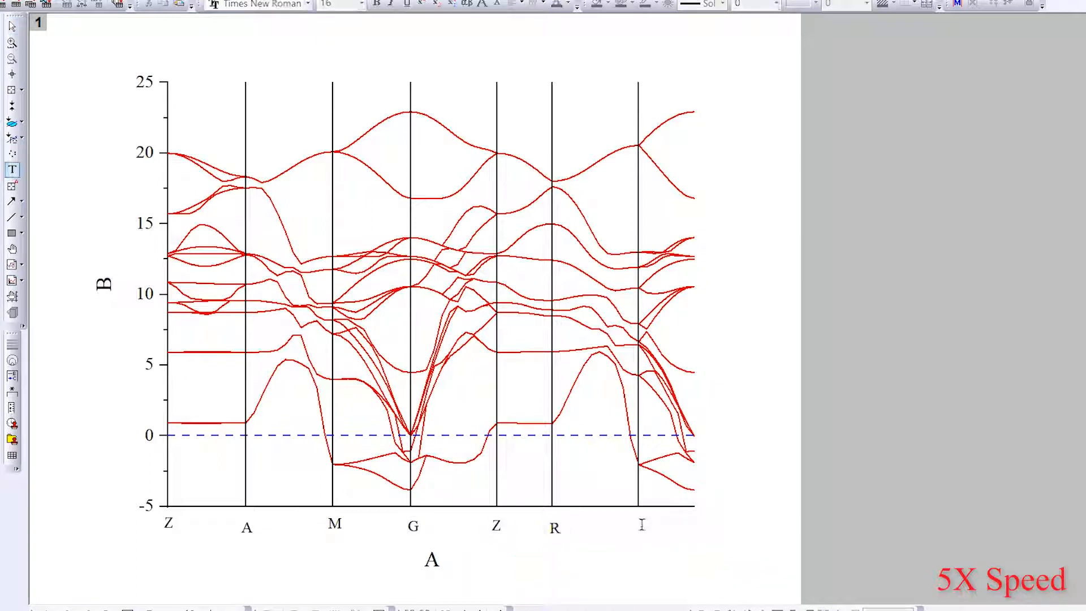
left_click(642, 524)
left_click(587, 557)
left_click(13, 169)
left_click(697, 526)
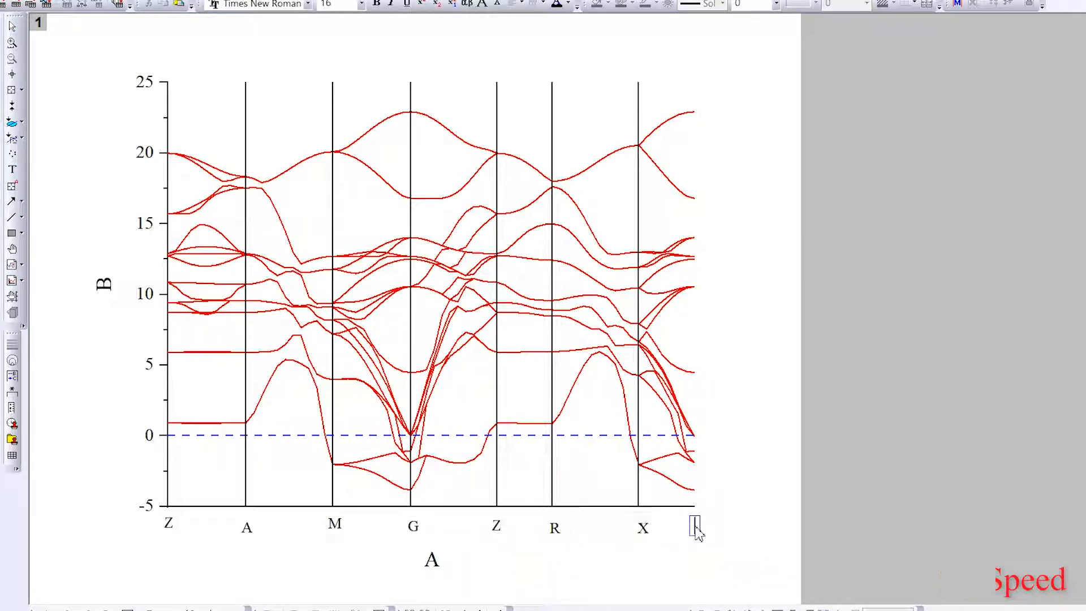
type("G")
- Add a layer with a top X and right Y axis, and delete its axis titles and tick labels
left_click(1064, 229)
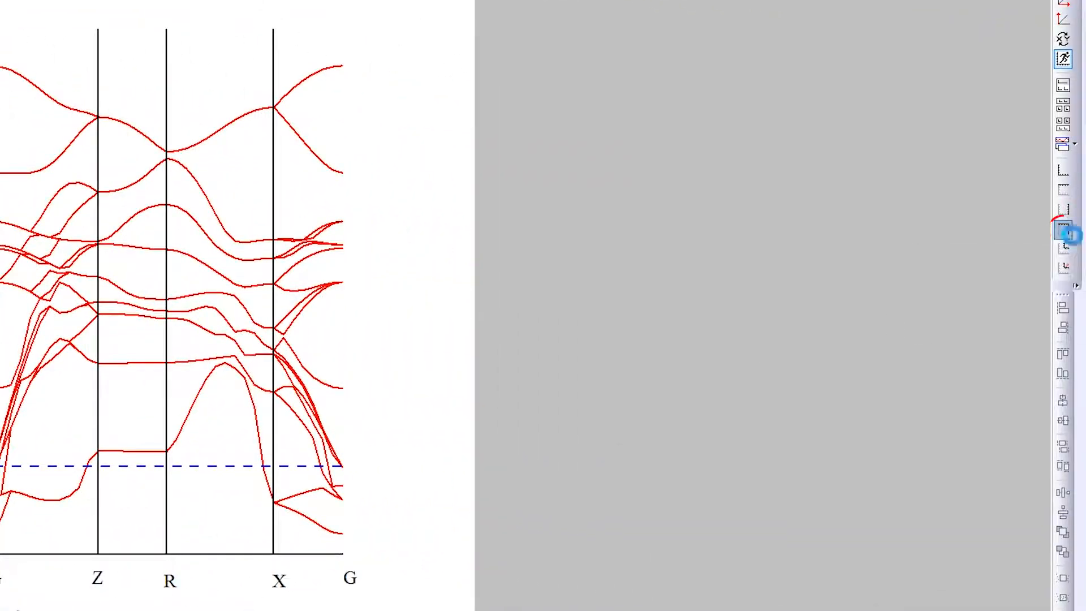
key("Delete")
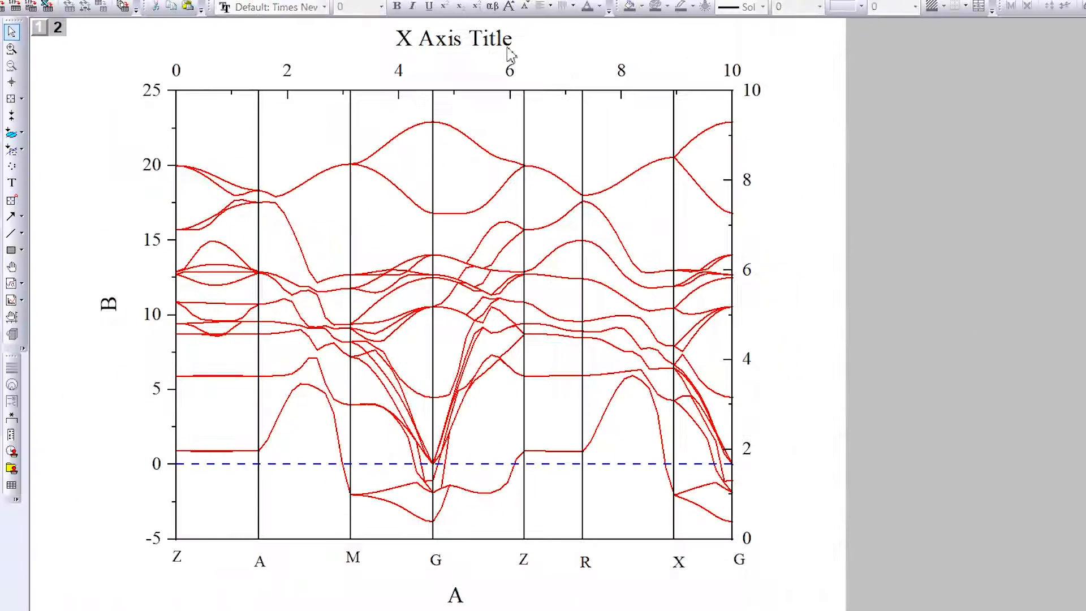
left_click(507, 45)
key("Delete")
left_click(728, 73)
key("Delete")
left_click(753, 91)
key("Delete")
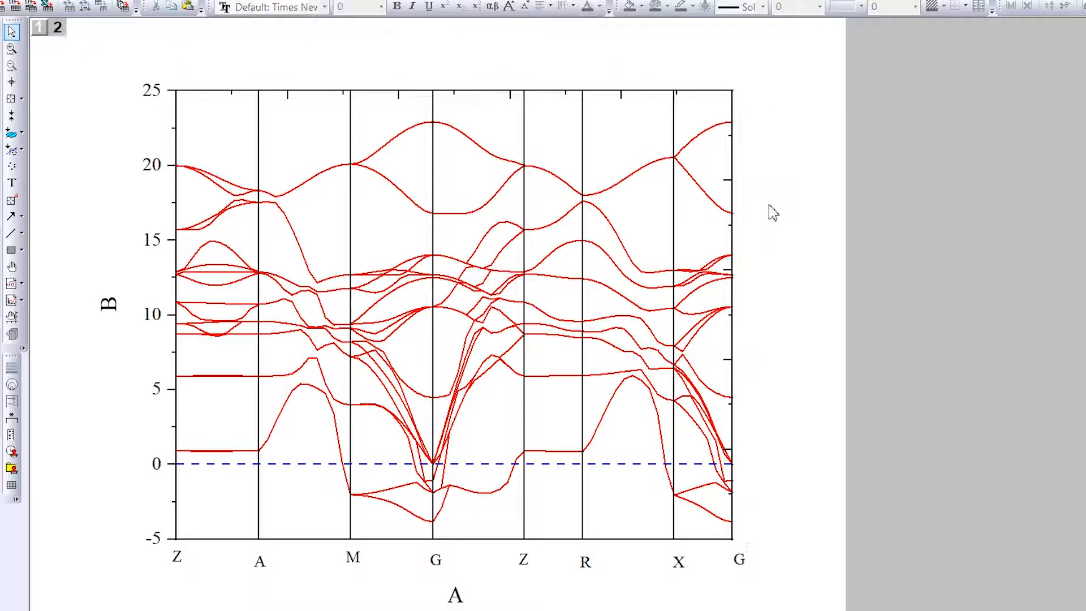
- Set the major and minor tick styles of the new layer's right axis to None
left_click(730, 343)
double_click(733, 350)
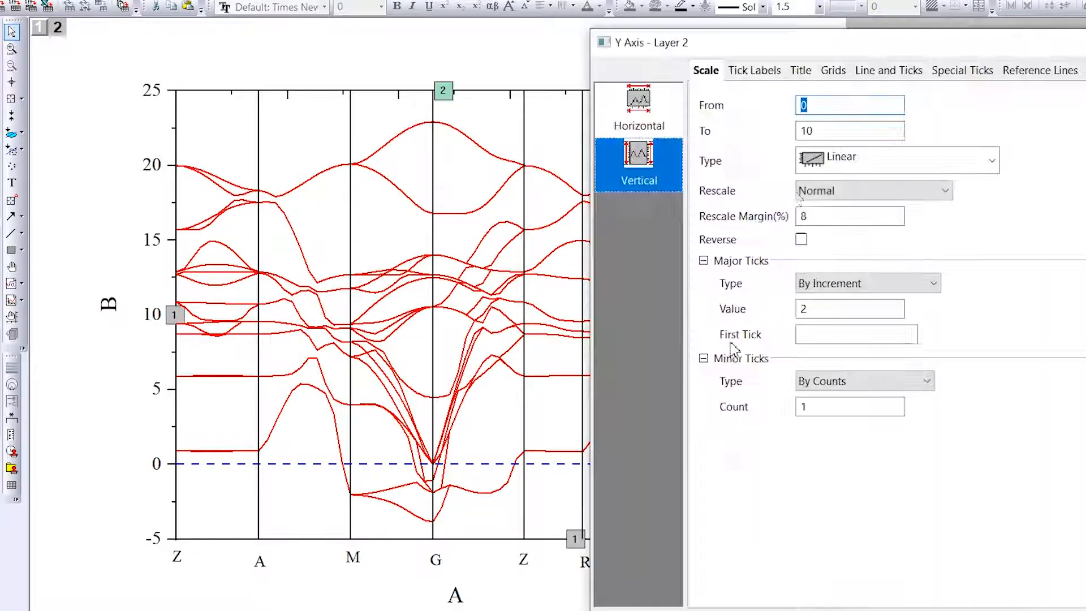
left_click(890, 70)
left_click(991, 347)
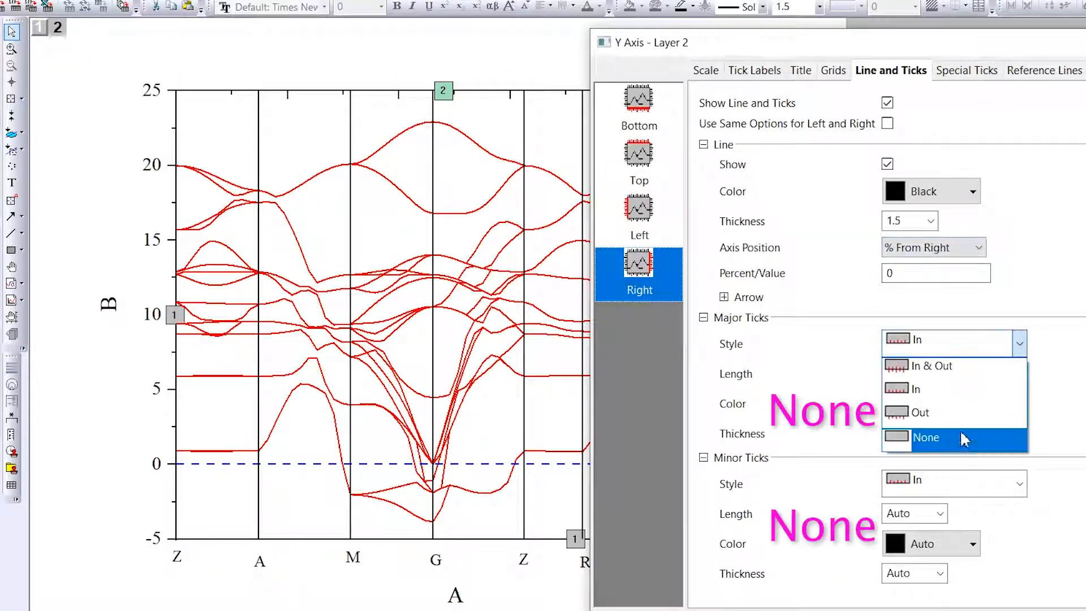
left_click(962, 439)
left_click(962, 484)
left_click(961, 550)
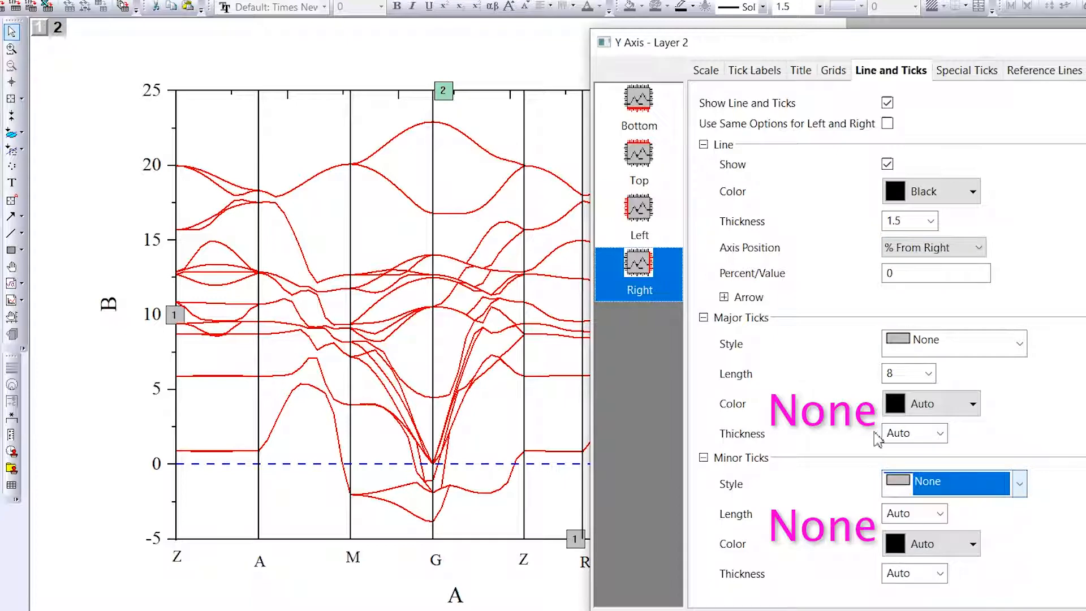
- Set the top axis's major and minor tick styles to None and apply the axis changes
left_click(639, 164)
left_click(990, 343)
left_click(931, 412)
left_click(993, 482)
left_click(935, 575)
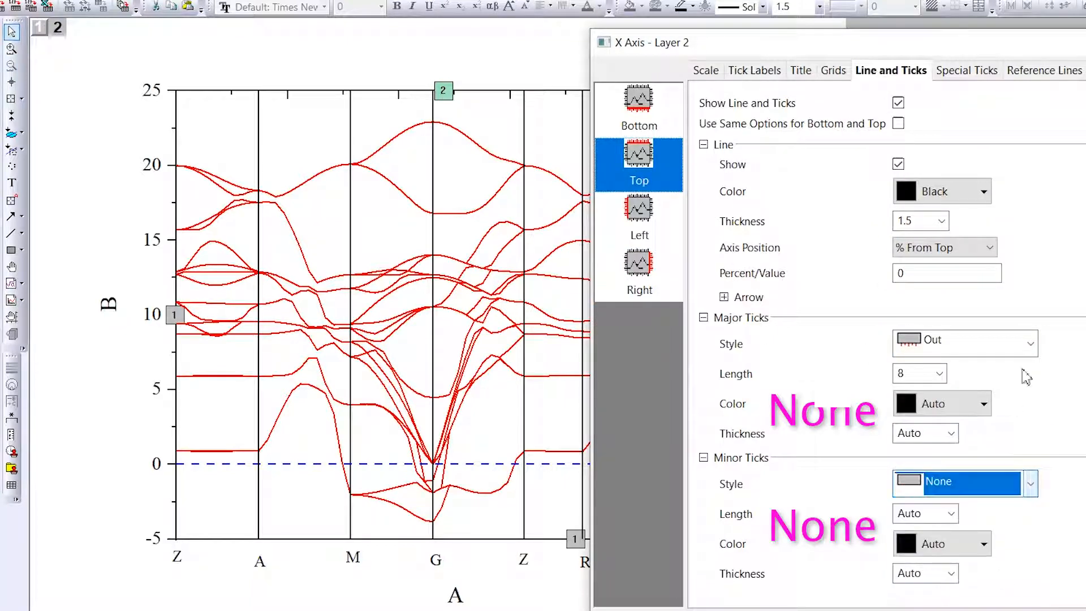
left_click(1030, 343)
left_click(939, 437)
key("Return")
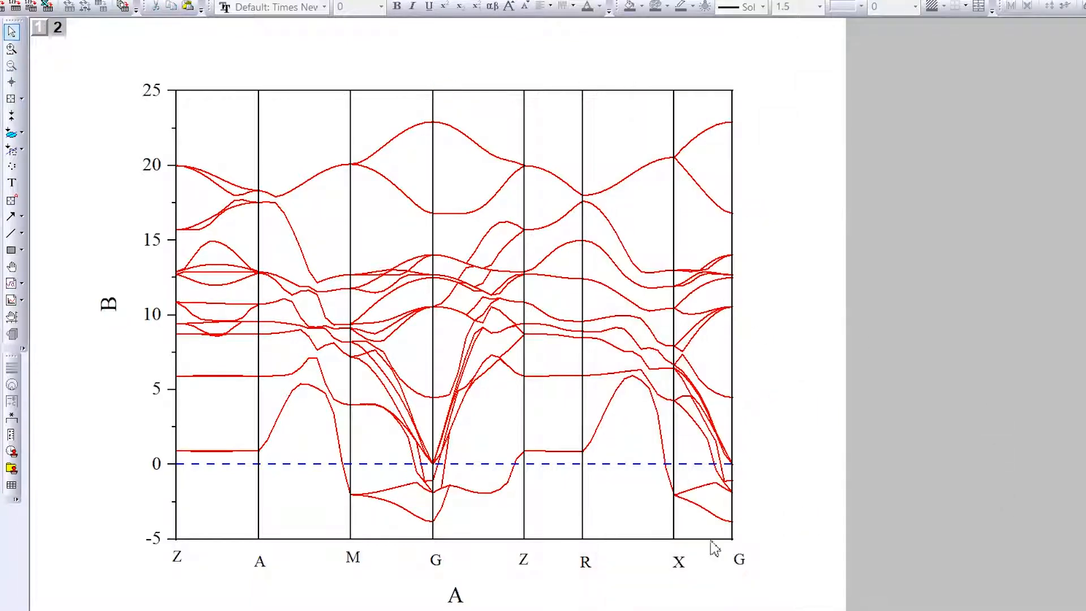
- Move the Z, A, M, G, Z, R, X and G labels up close to the horizontal axis, centred under their lines
left_click_drag(177, 557, 175, 549)
left_click_drag(259, 563, 257, 552)
left_click(349, 558)
left_click_drag(349, 559, 349, 548)
left_click_drag(436, 560, 436, 548)
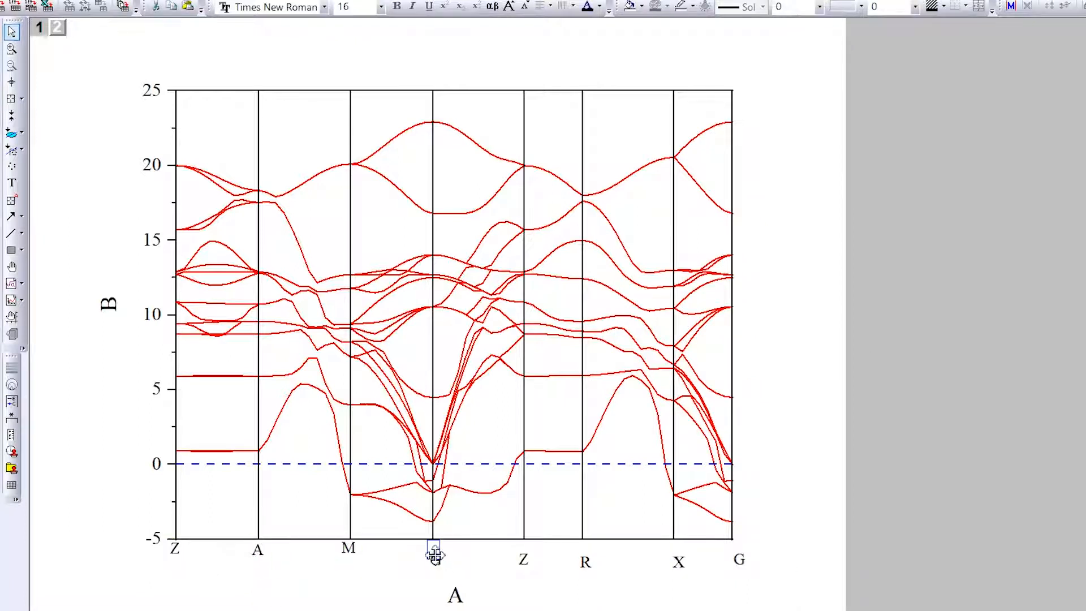
left_click_drag(523, 560, 523, 548)
left_click_drag(585, 562, 583, 549)
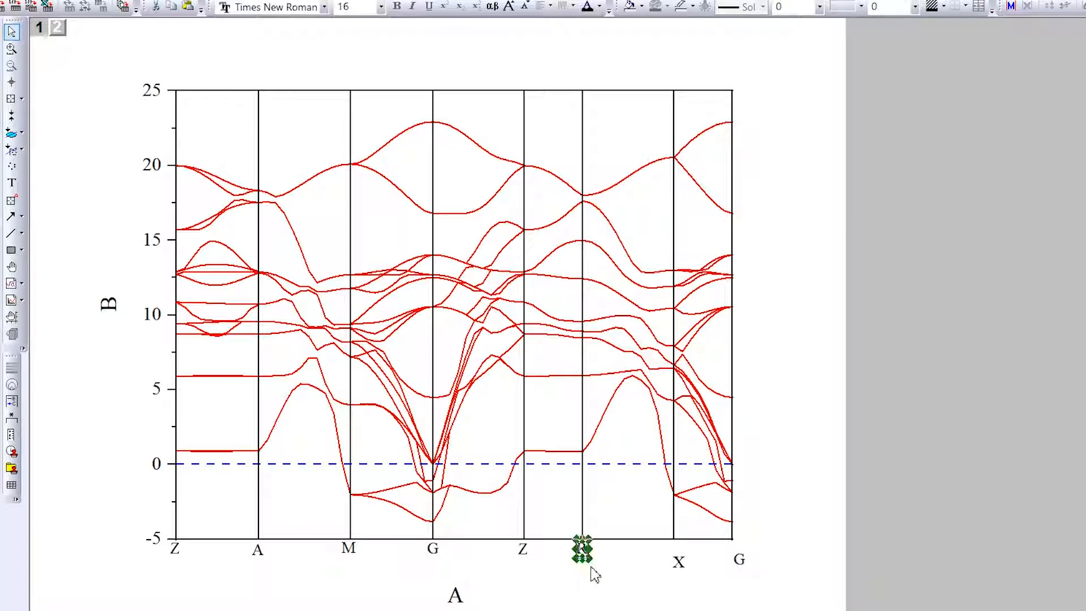
left_click_drag(679, 562, 732, 550)
left_click(735, 557)
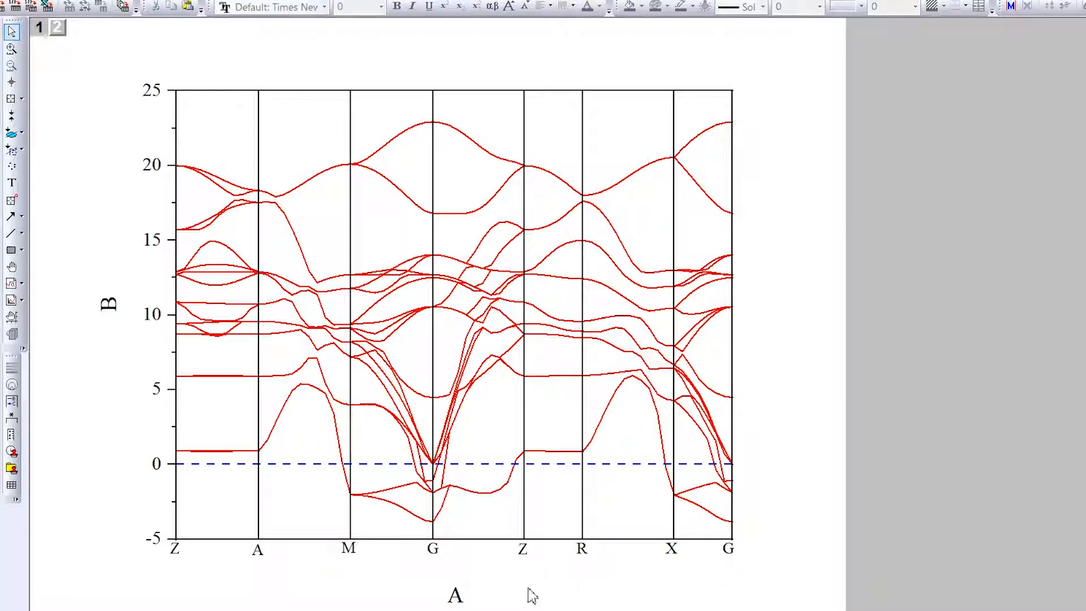
- Change the horizontal axis title to "k-Points"
double_click(459, 602)
key("ctrl+a")
type("K")
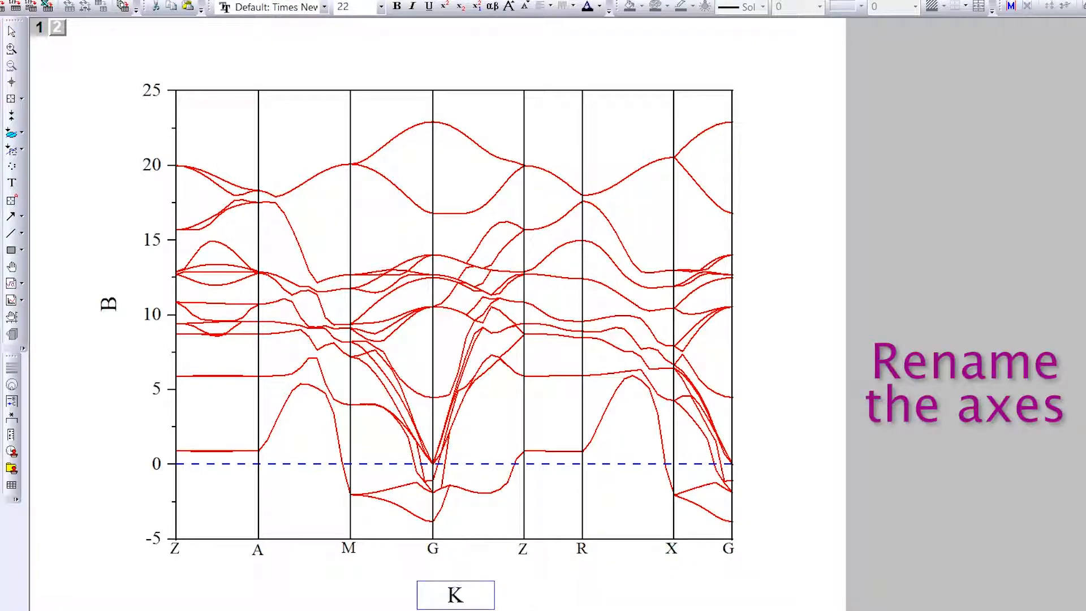
type("-Poi")
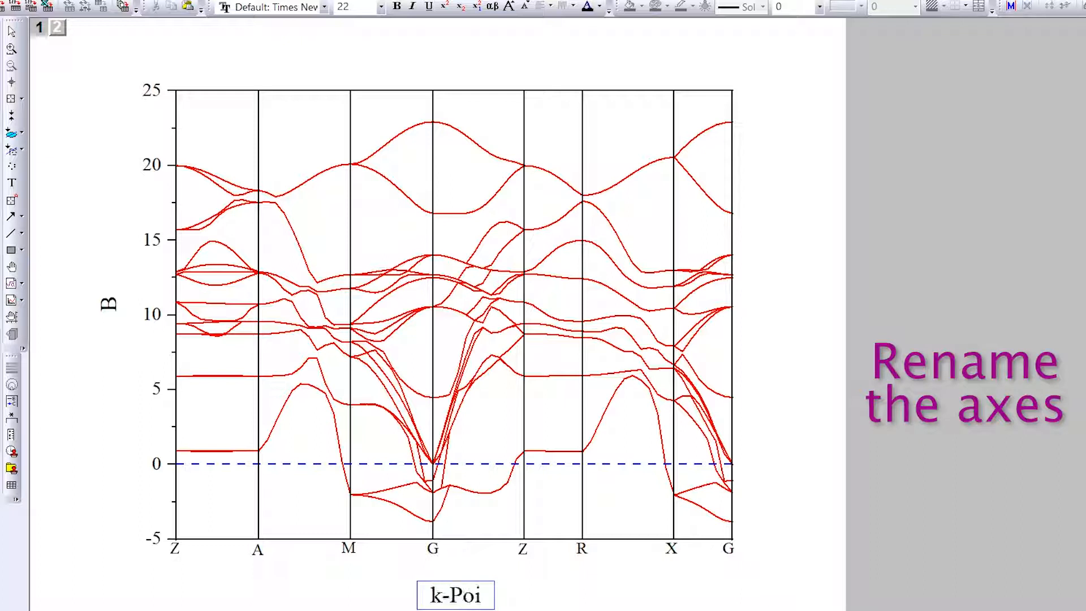
type("nts")
left_click(574, 585)
- Change the vertical axis title to "Frequency (THz)"
left_click(109, 300)
double_click(108, 304)
key("ctrl+a")
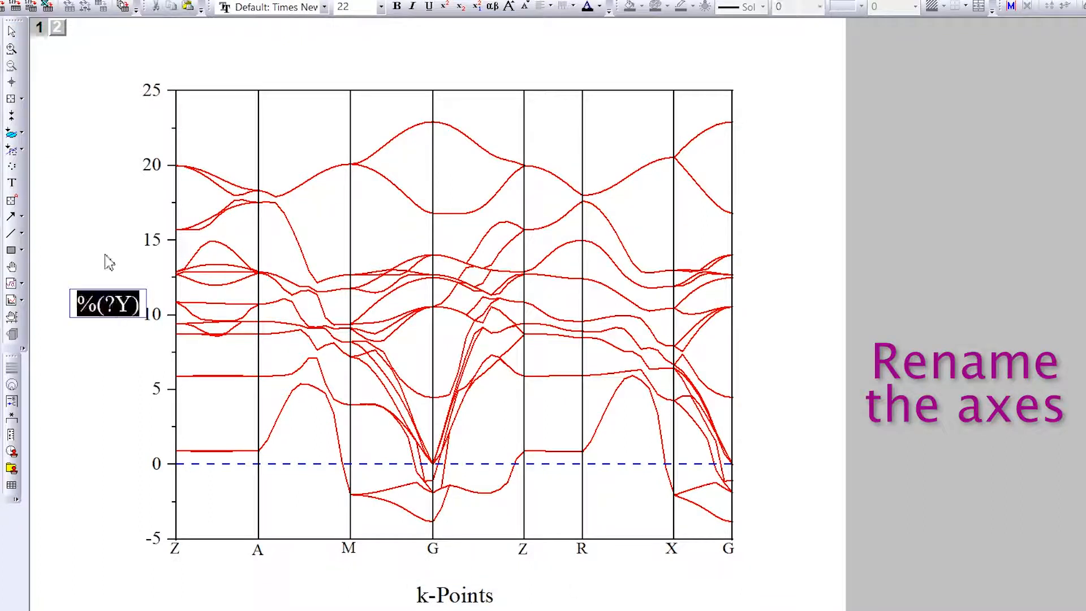
type("Frequen")
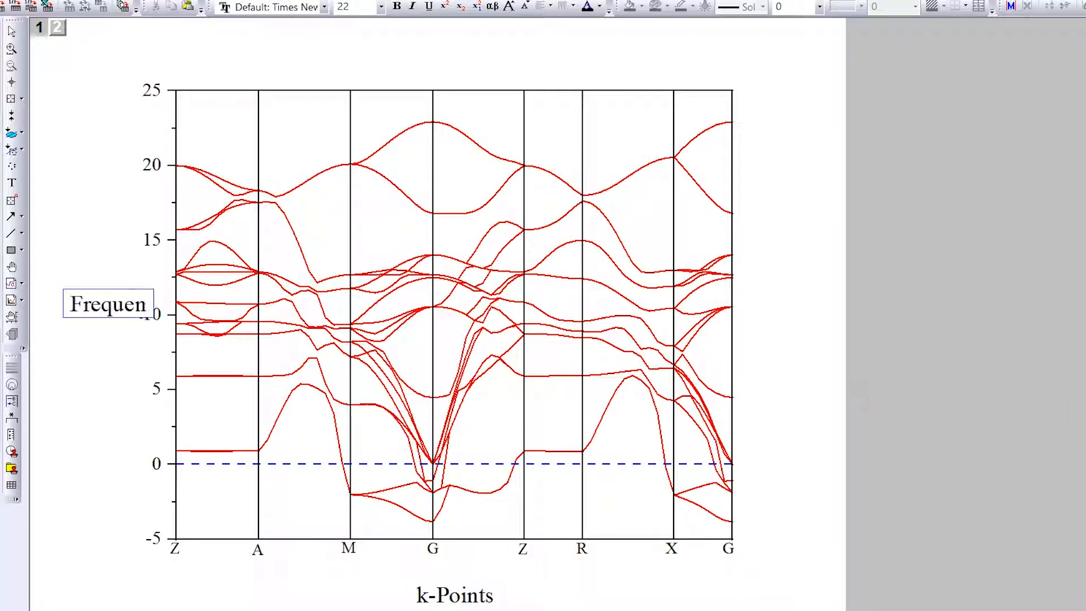
type("cy (TH")
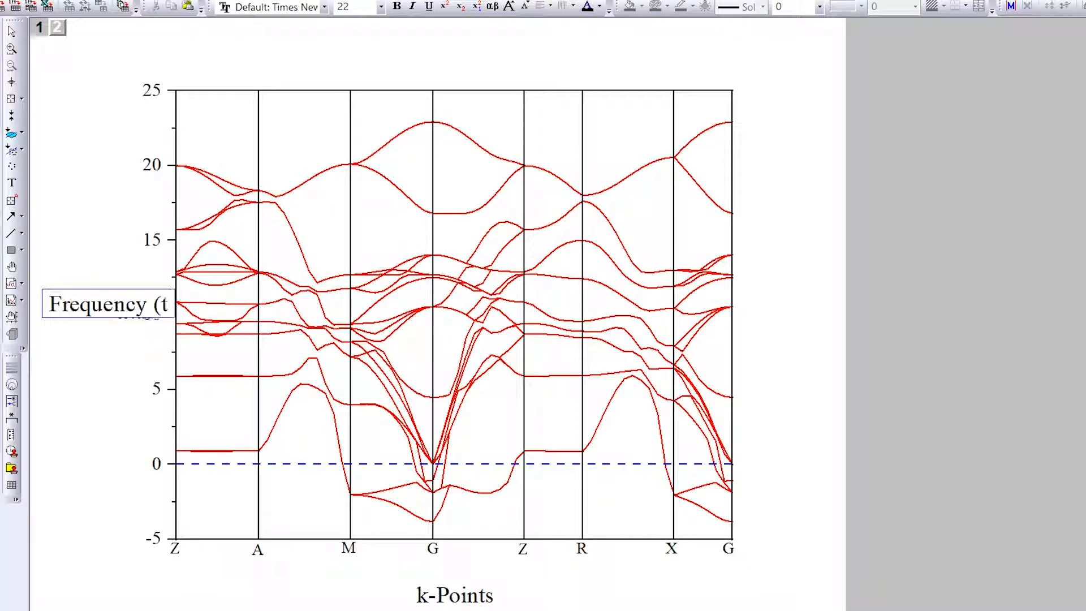
type("z)")
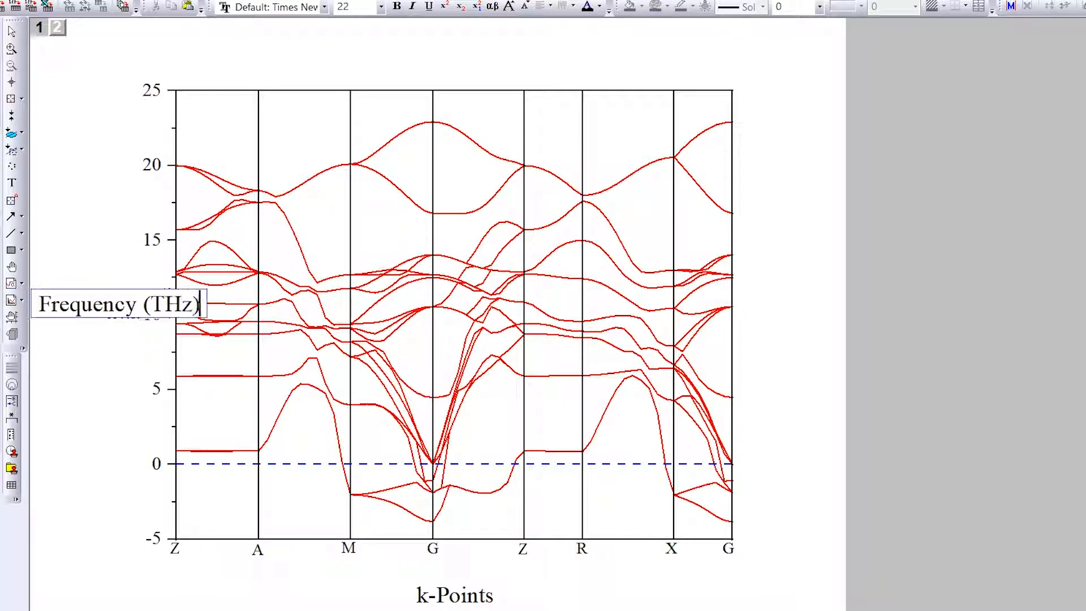
left_click(82, 250)
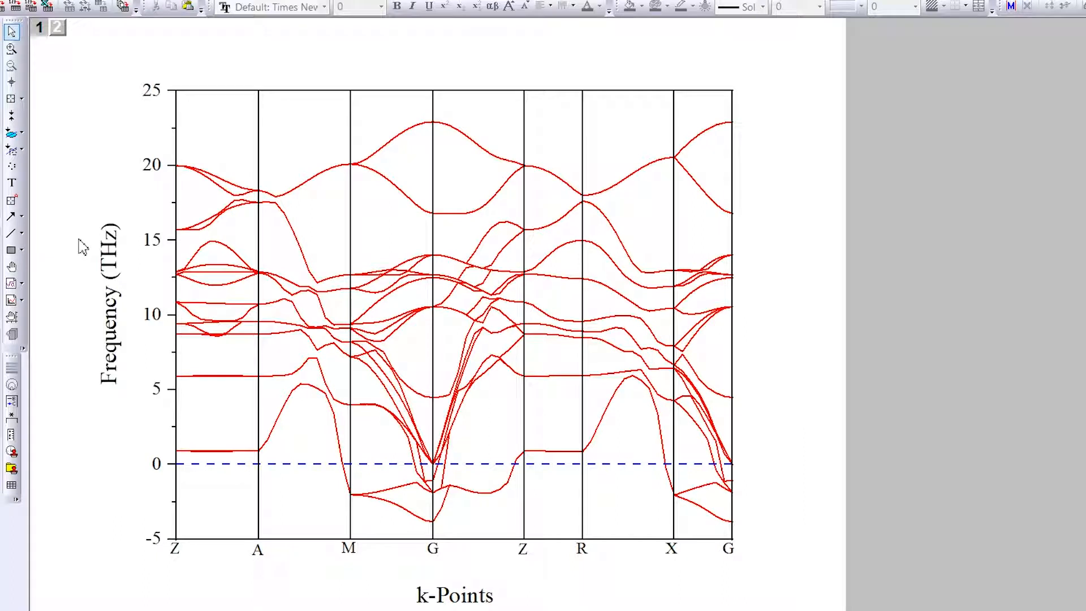
- Rename the Book1 workbook in the project as PhononDisShee
mouse_move(6, 122)
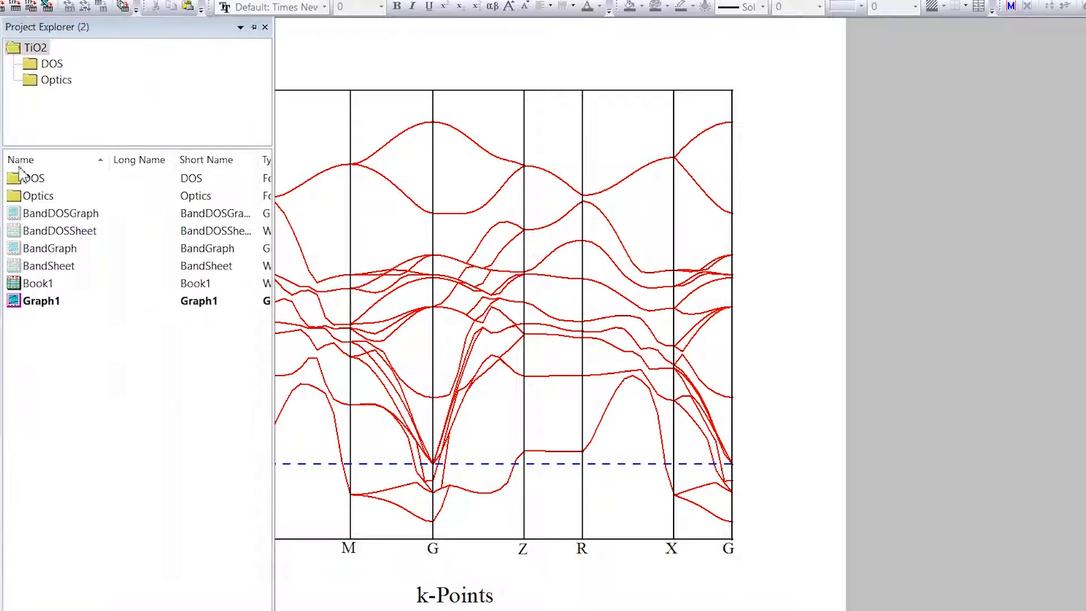
right_click(40, 282)
left_click(152, 413)
type("P")
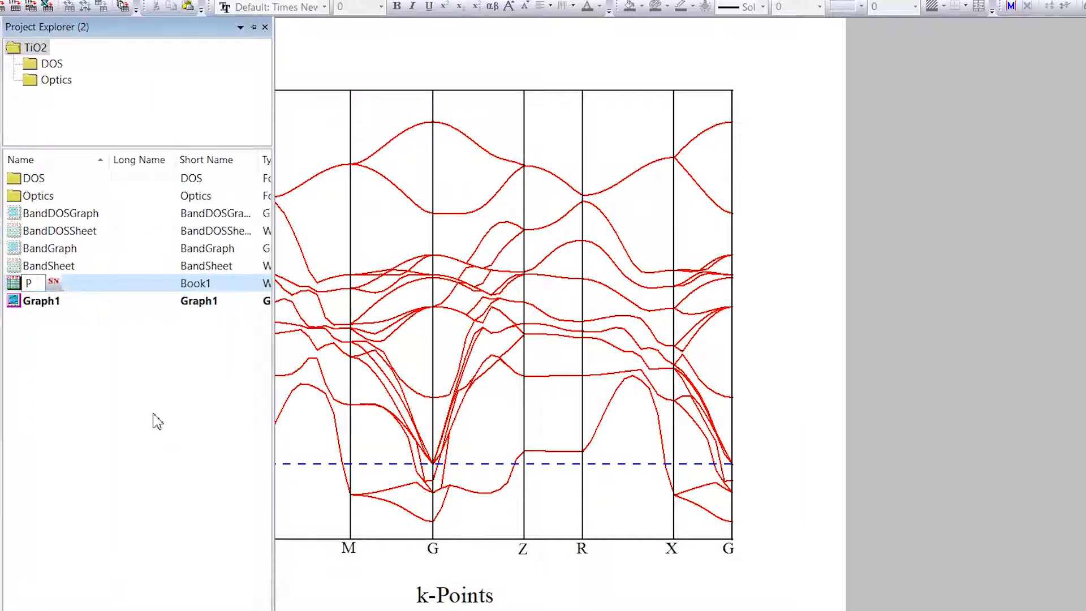
type("hononDi")
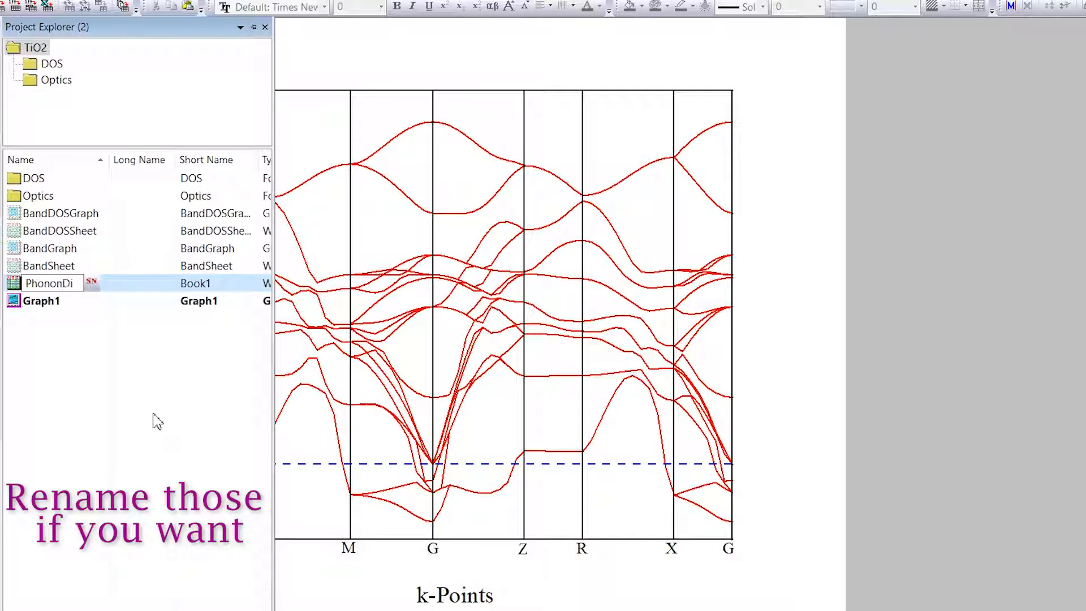
type("sSheet")
key("Return")
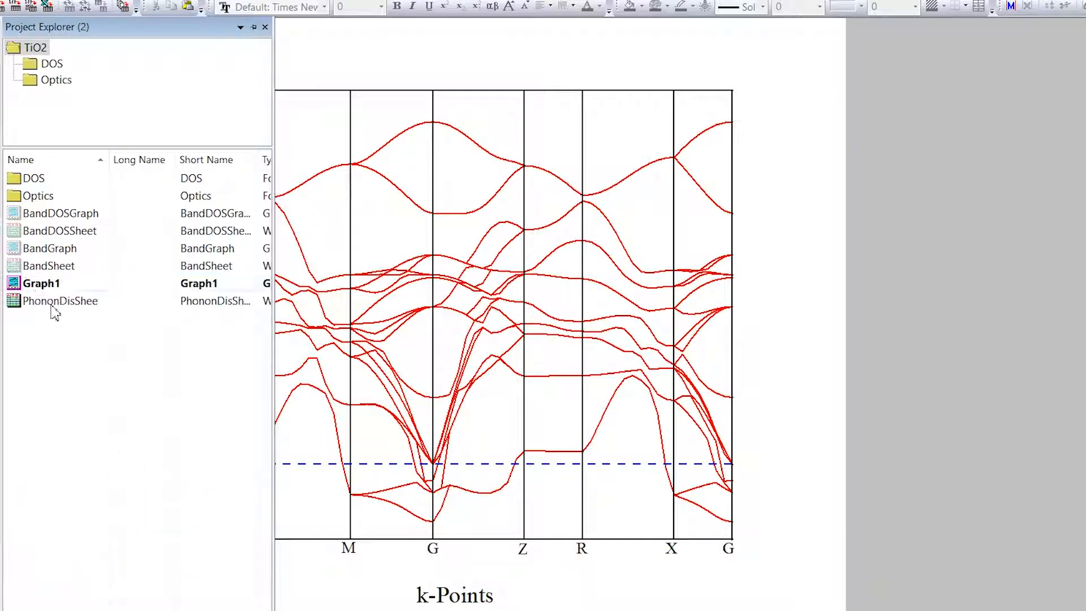
- Rename the Graph1 window in the project as PhononDisGraph
right_click(37, 284)
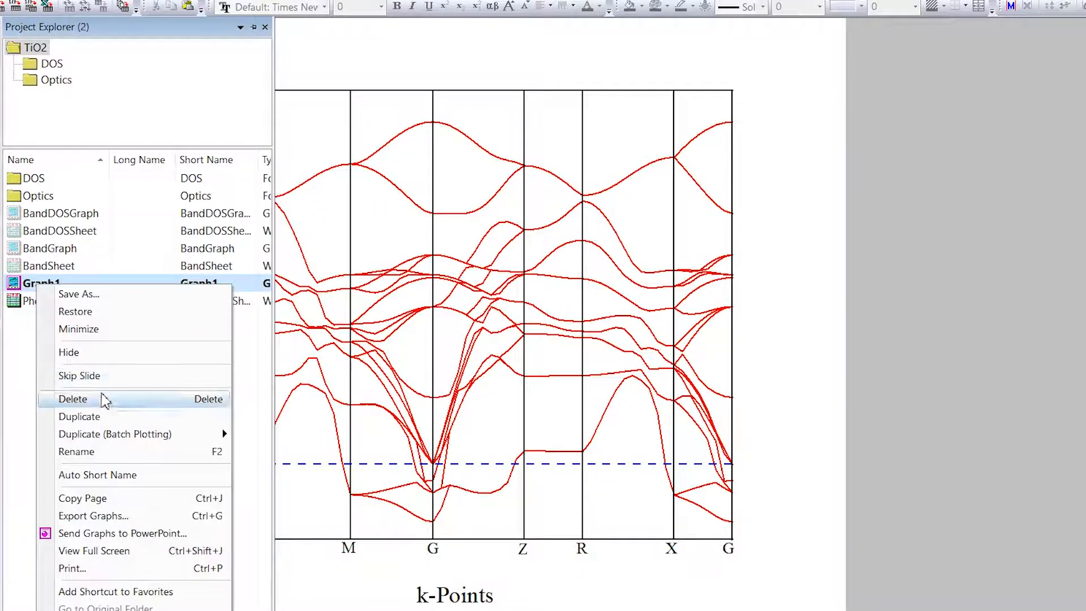
left_click(102, 453)
type("PhononDisG")
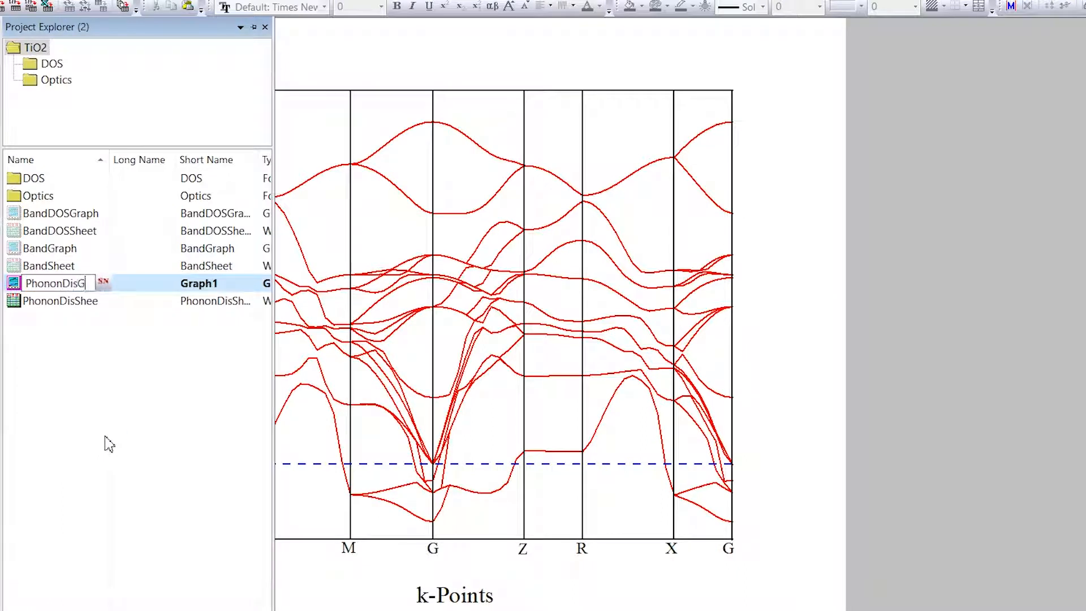
type("raph")
key("Return")
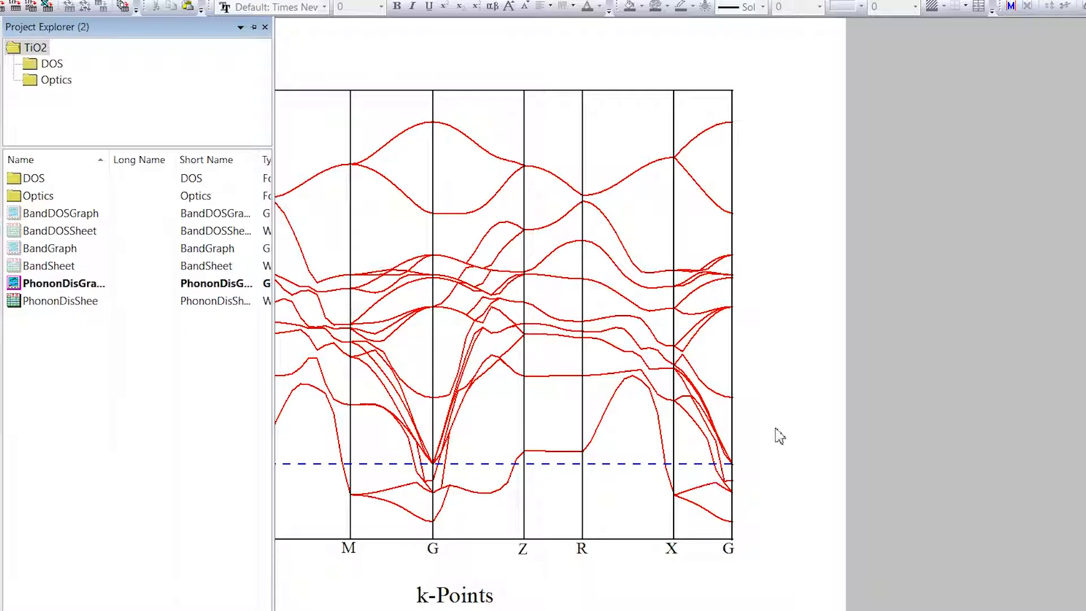
- Set up an export of the active graph as a JPEG image with the file name "Phonon Dispersion"
left_click(17, 0)
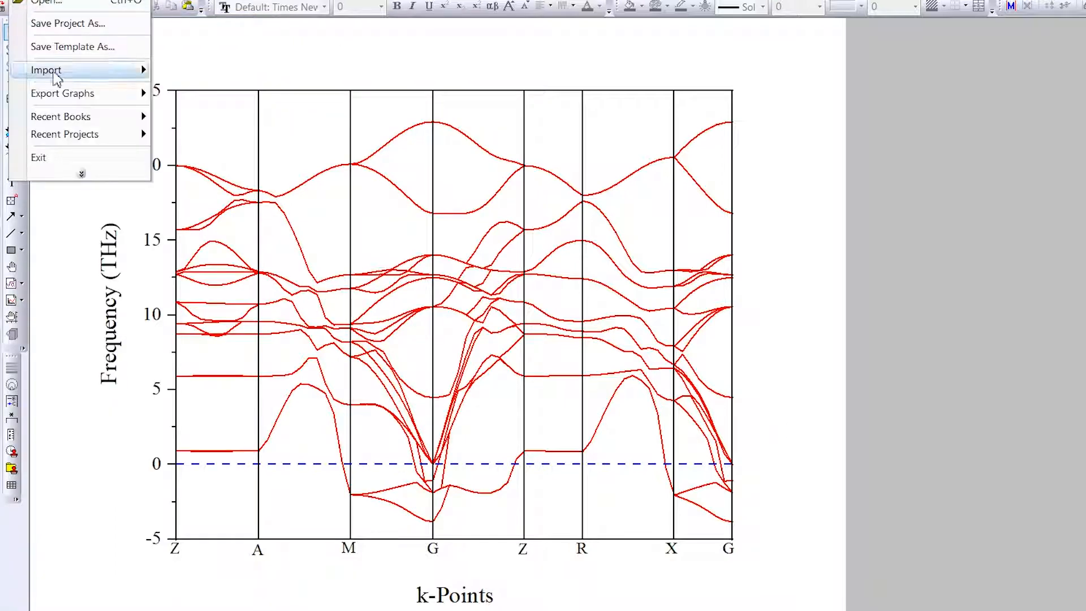
mouse_move(136, 93)
left_click(207, 116)
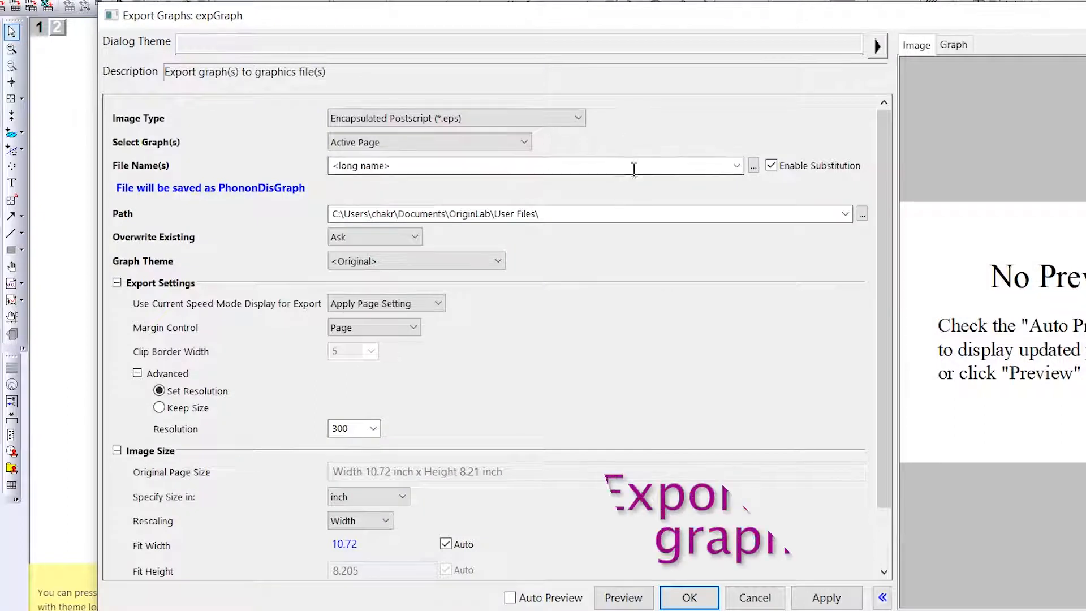
left_click(661, 166)
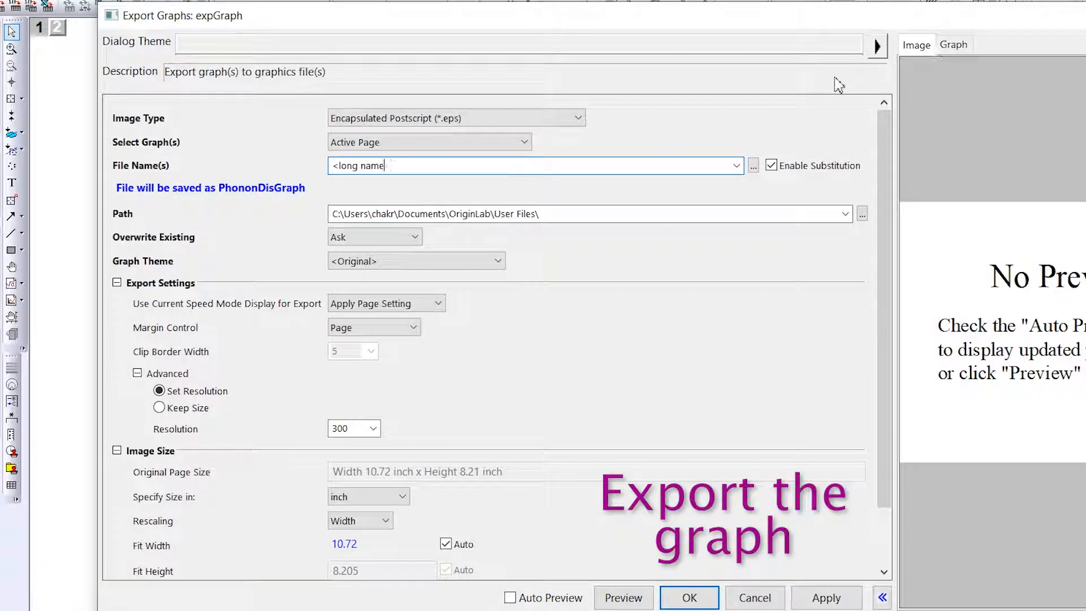
type("Phonon Dispersion")
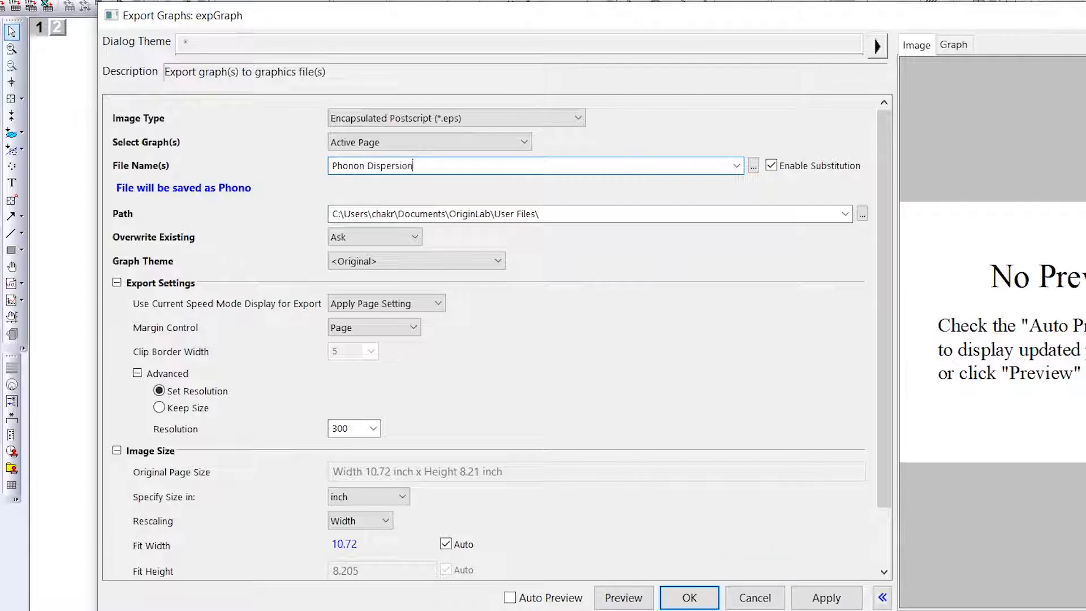
left_click(578, 118)
left_click(538, 213)
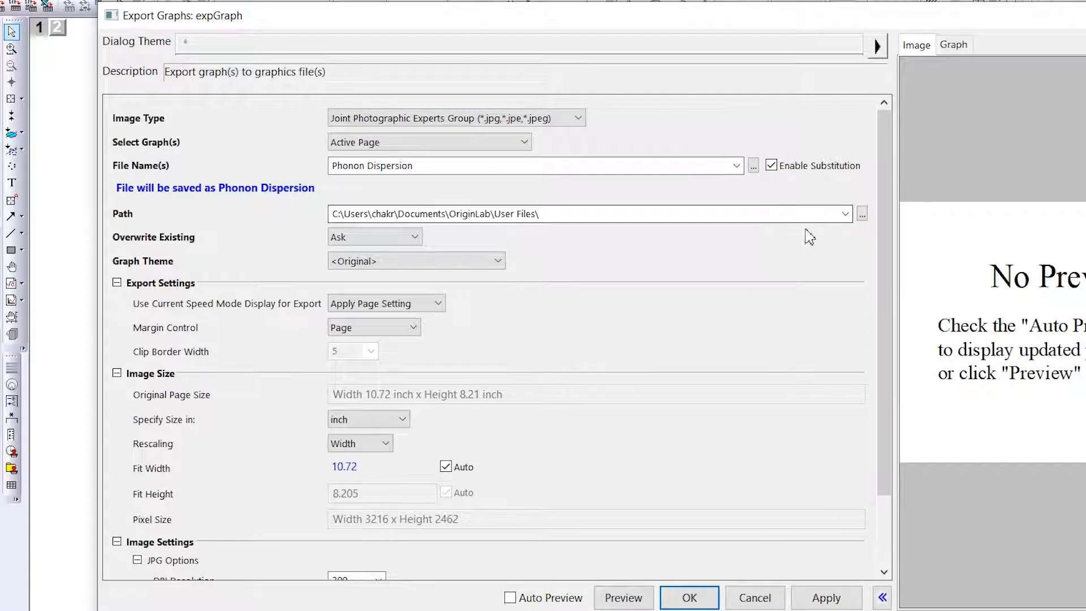
- Set the export path to the TiO2 folder on the Desktop and export the graph
left_click(862, 213)
scroll(594, 334, "down", 10)
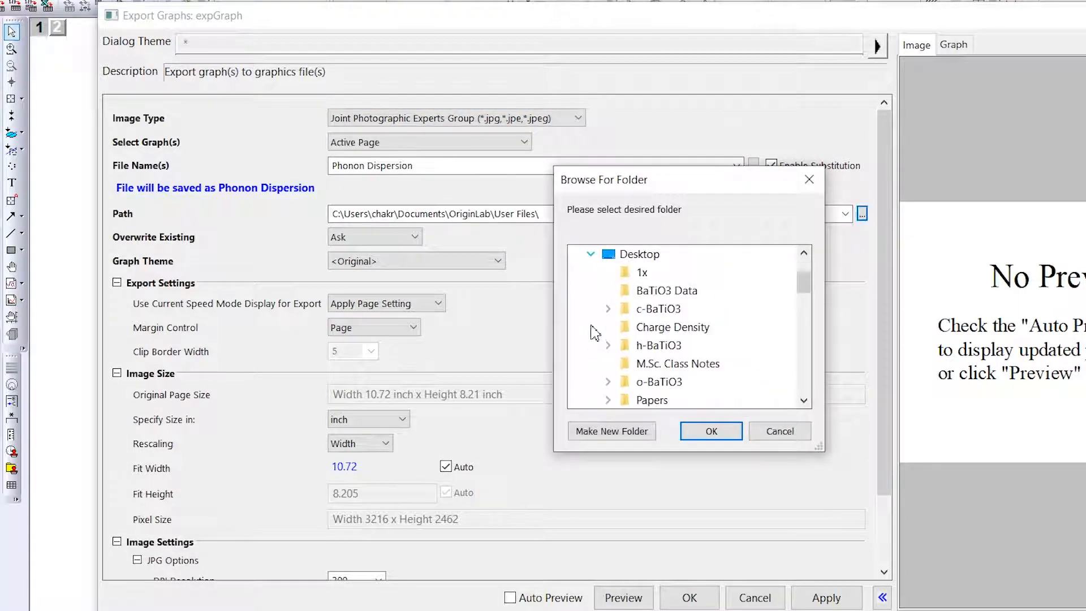
left_click(645, 297)
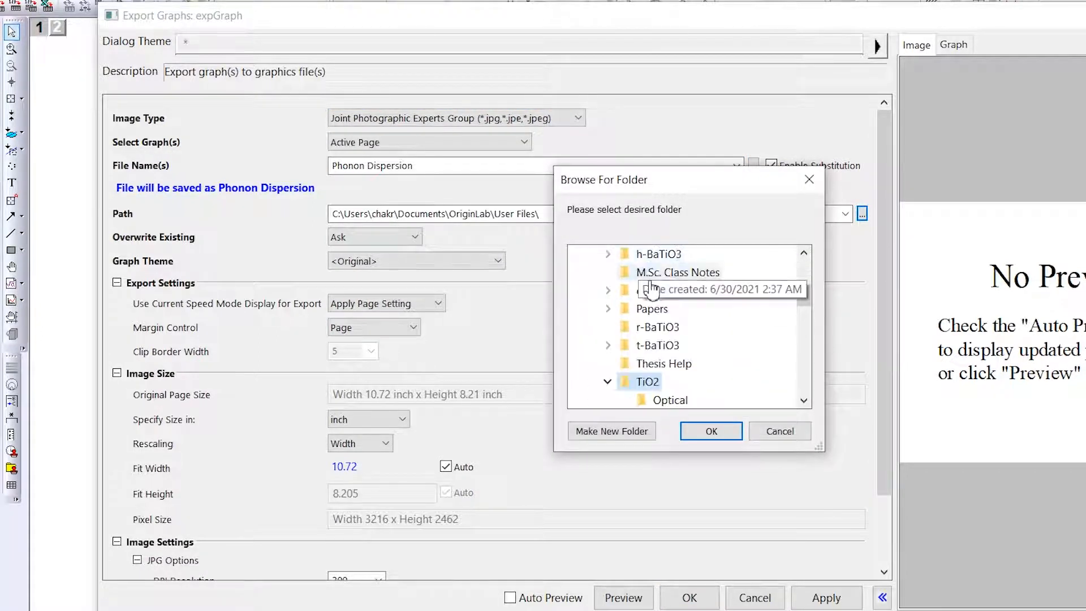
left_click(711, 431)
left_click(689, 598)
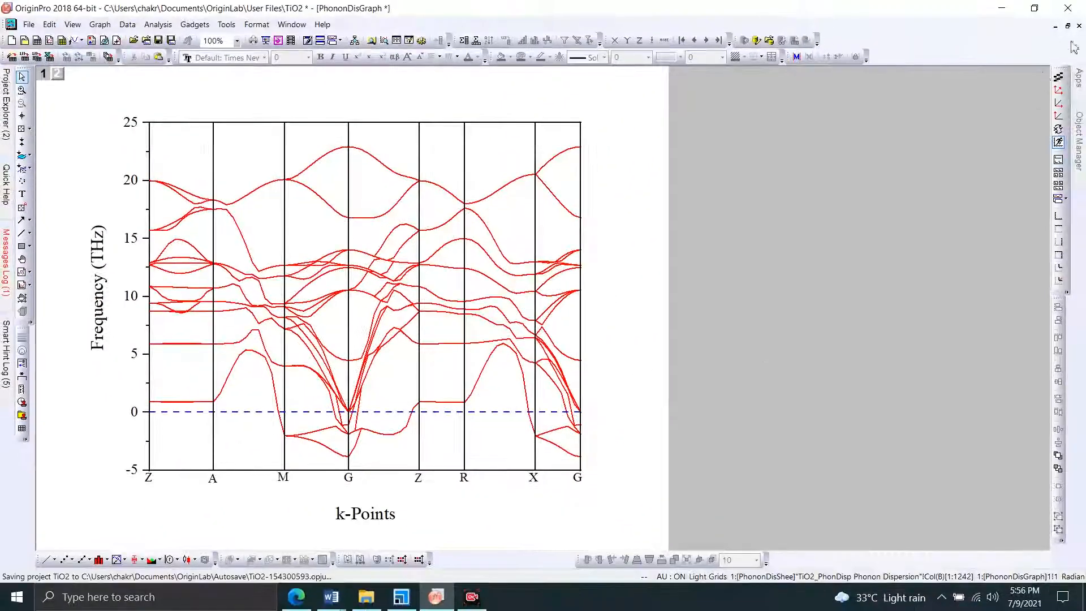
- Hide the PhononDisGraph window and the PhononDisShee workbook to clear the workspace
key("ctrl+F4")
left_click(544, 332)
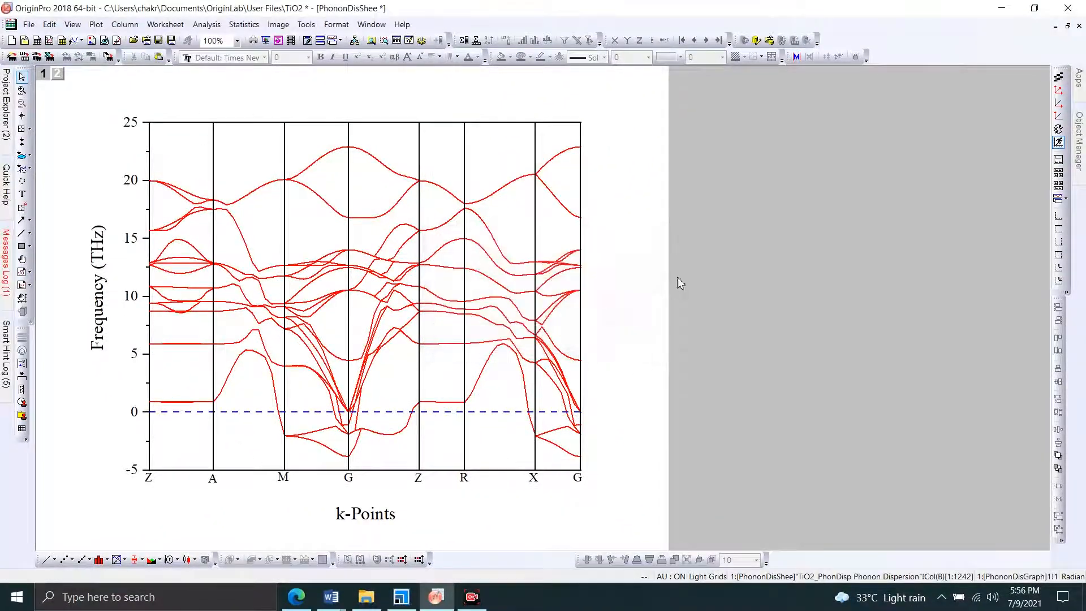
key("ctrl+F4")
left_click(553, 333)
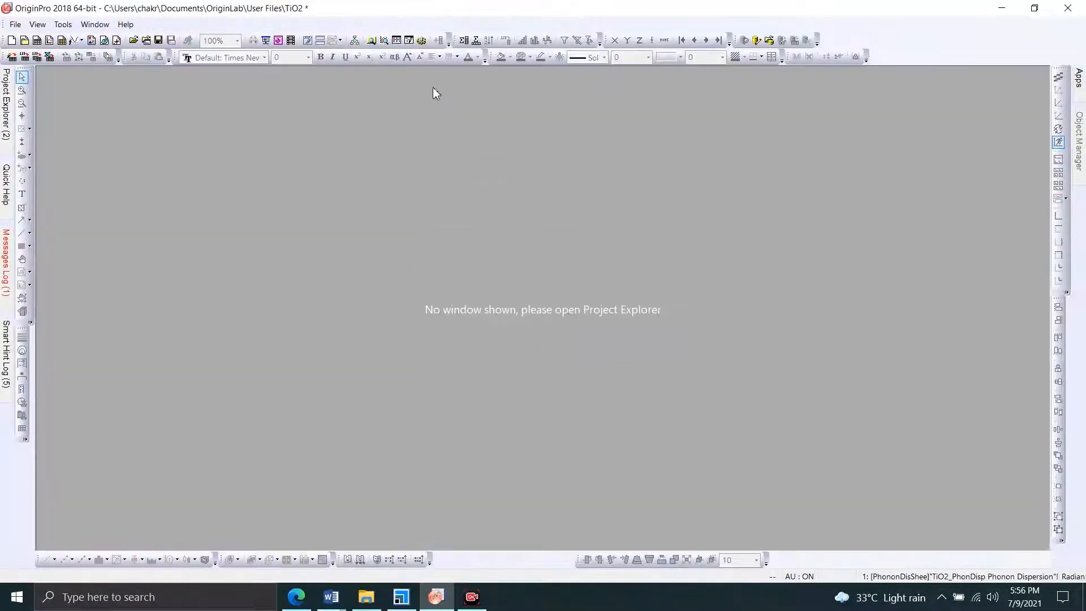
- Import the TiO2_PhonDOS Phonon DOS file from the TiO2 folder into a new workbook and enlarge its window
left_click(365, 597)
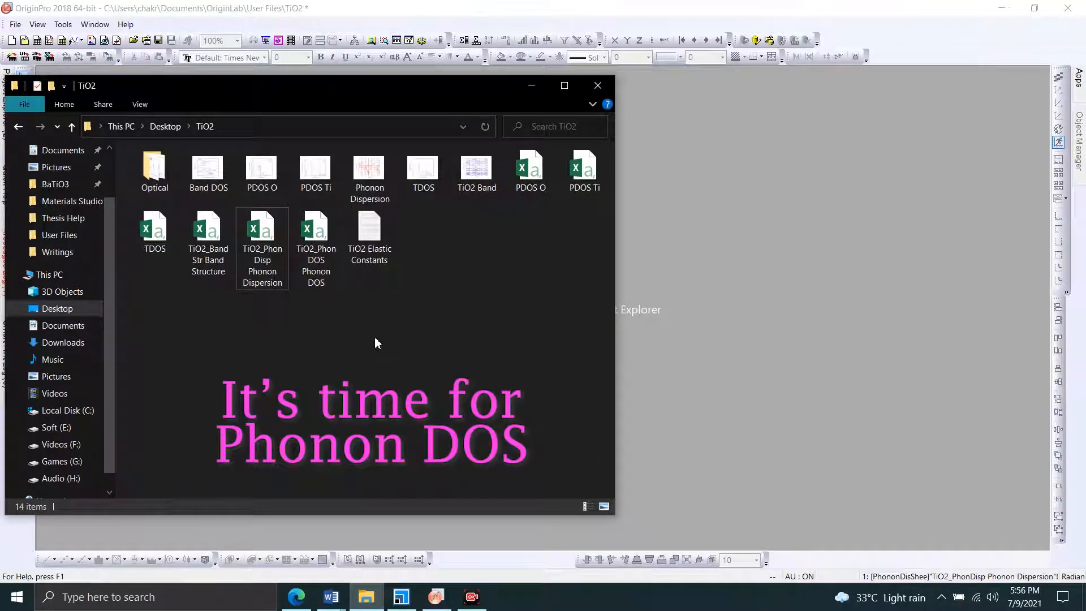
left_click_drag(310, 249, 688, 219)
left_click(597, 85)
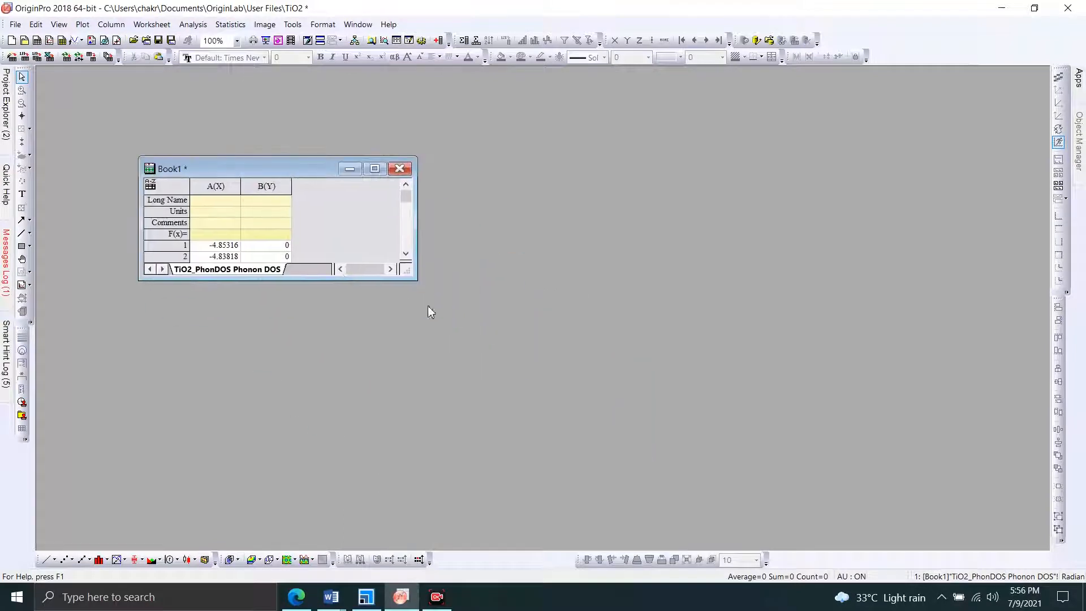
left_click_drag(413, 279, 443, 442)
left_click_drag(315, 169, 236, 172)
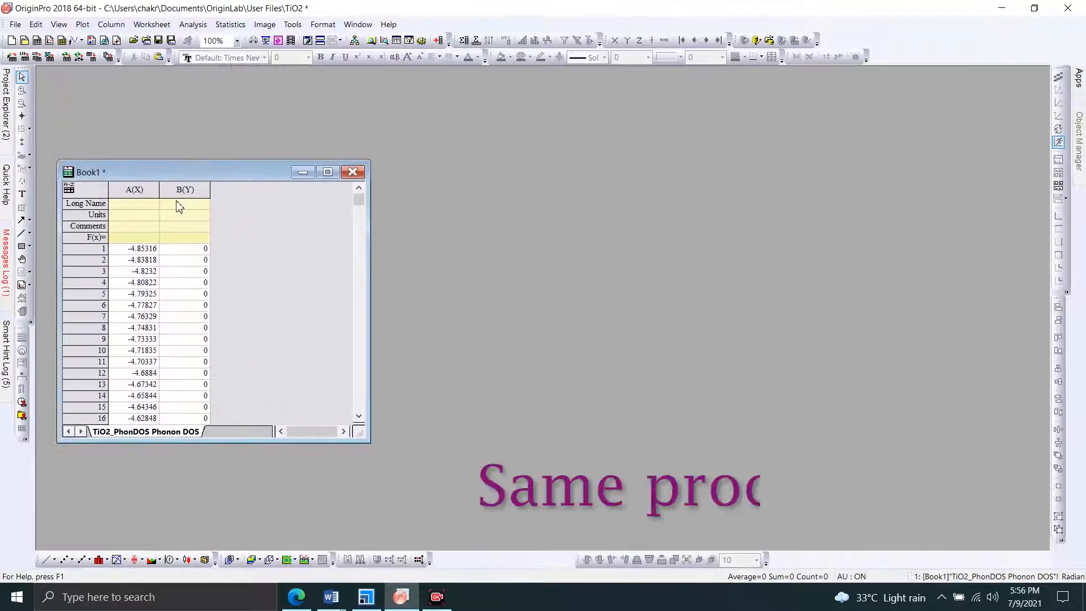
- Plot columns A(X) and B(Y) of the phonon DOS sheet as a line graph and maximize the graph window
scroll(268, 259, "down", 1)
scroll(268, 259, "up", 1)
mouse_move(359, 199)
left_mouse_down()
mouse_move(359, 235)
mouse_move(359, 199)
left_mouse_up()
left_click_drag(154, 194, 186, 191)
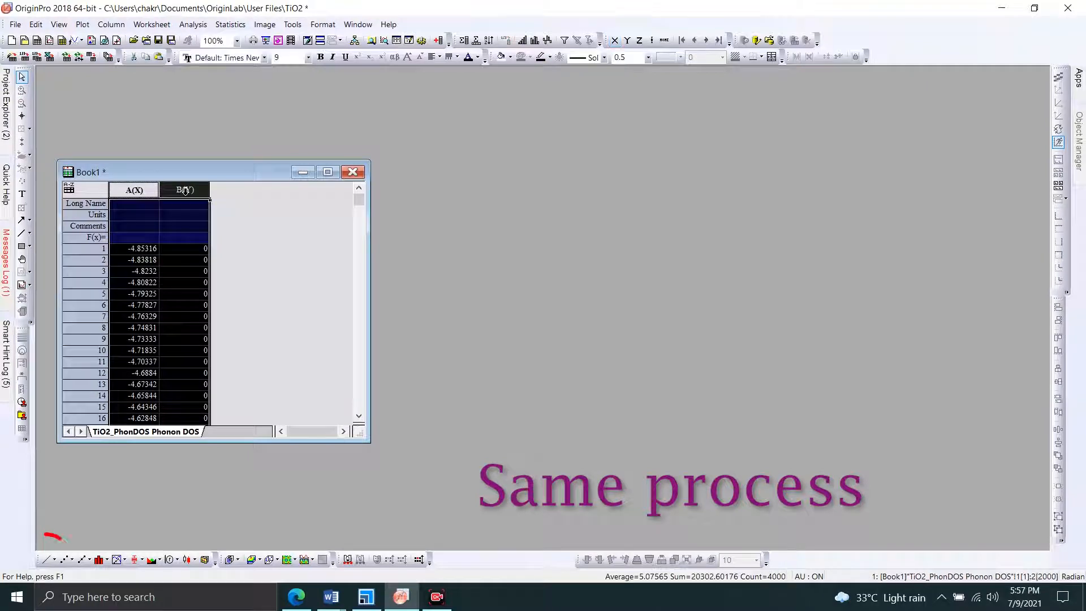
left_click(46, 560)
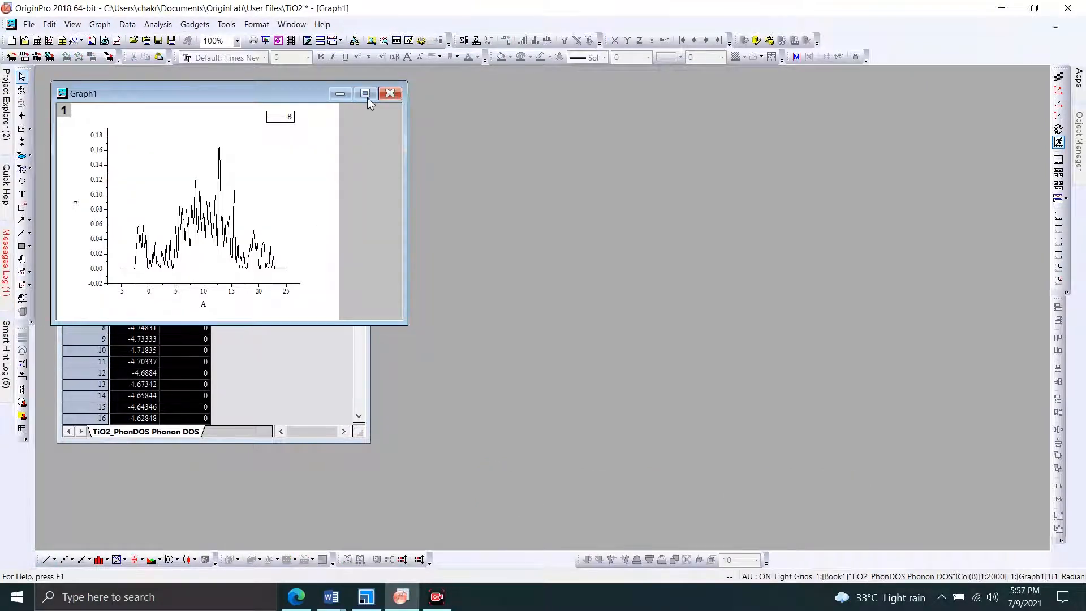
left_click(364, 93)
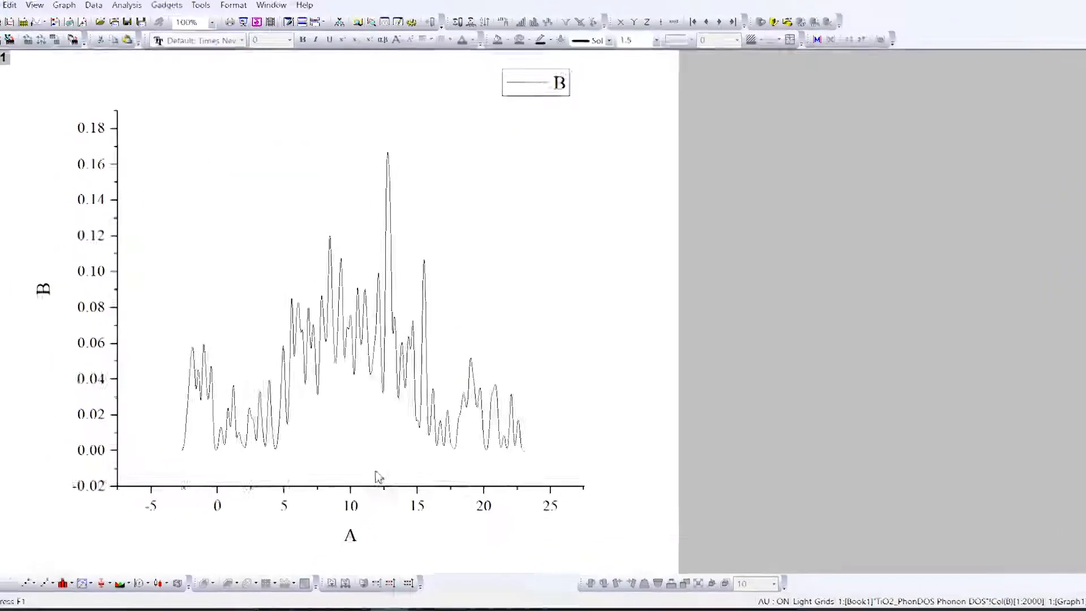
- Set the horizontal axis scale to run from -5 to 25
double_click(392, 471)
type("-5")
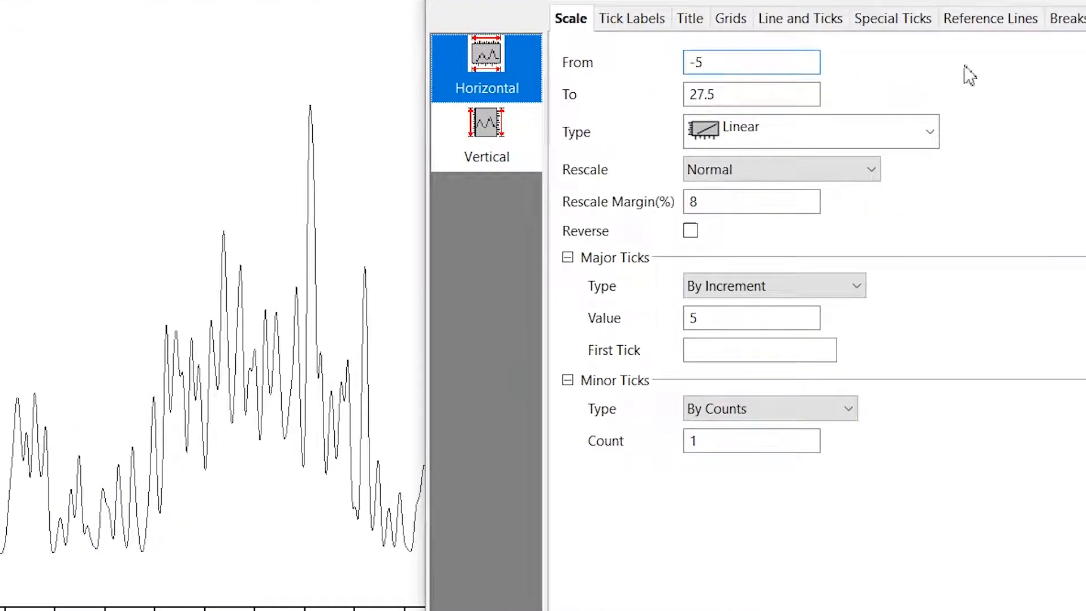
key("Tab")
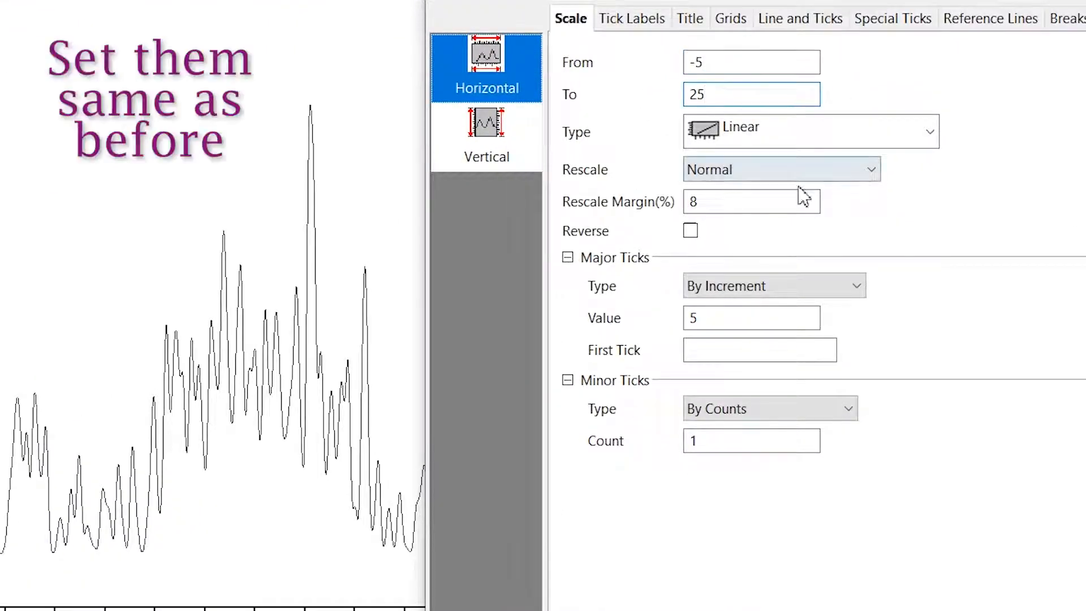
- Set the vertical axis scale to run from 0 to 0.18 and apply the axis changes
left_click(515, 144)
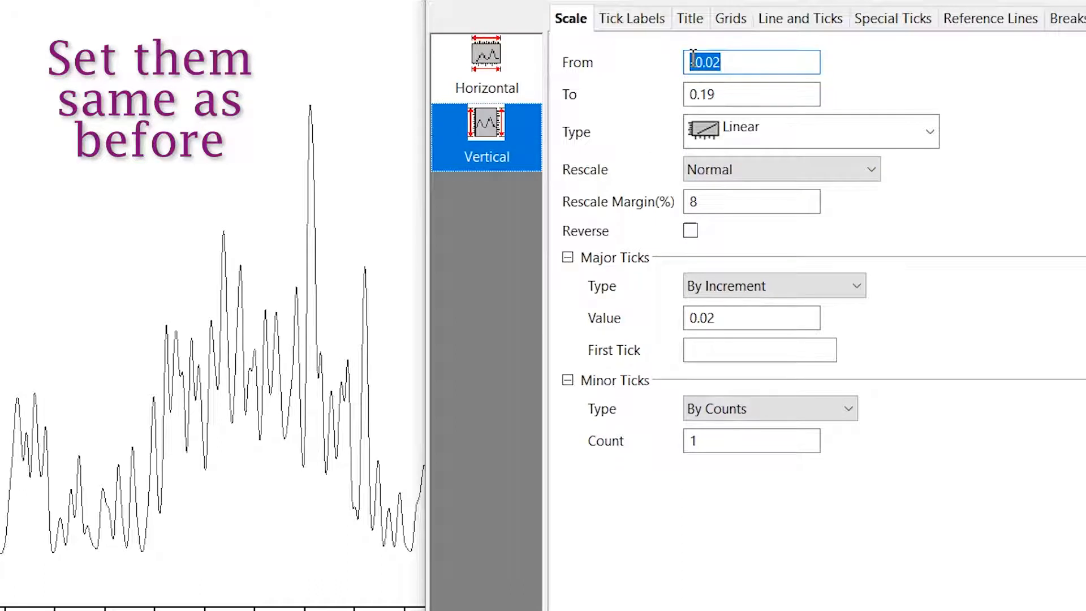
type("0")
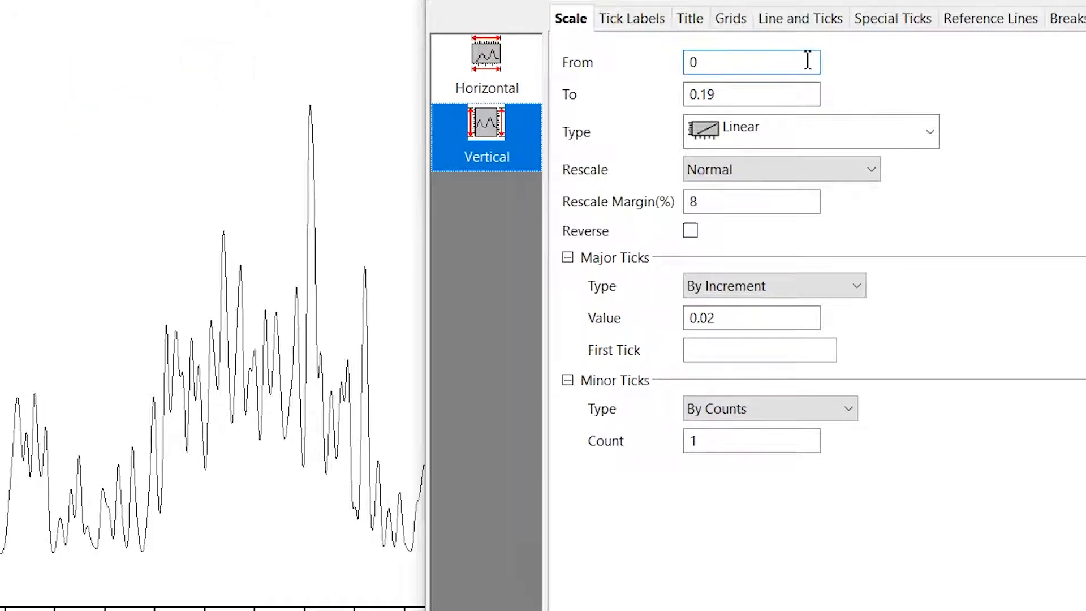
left_click(753, 94)
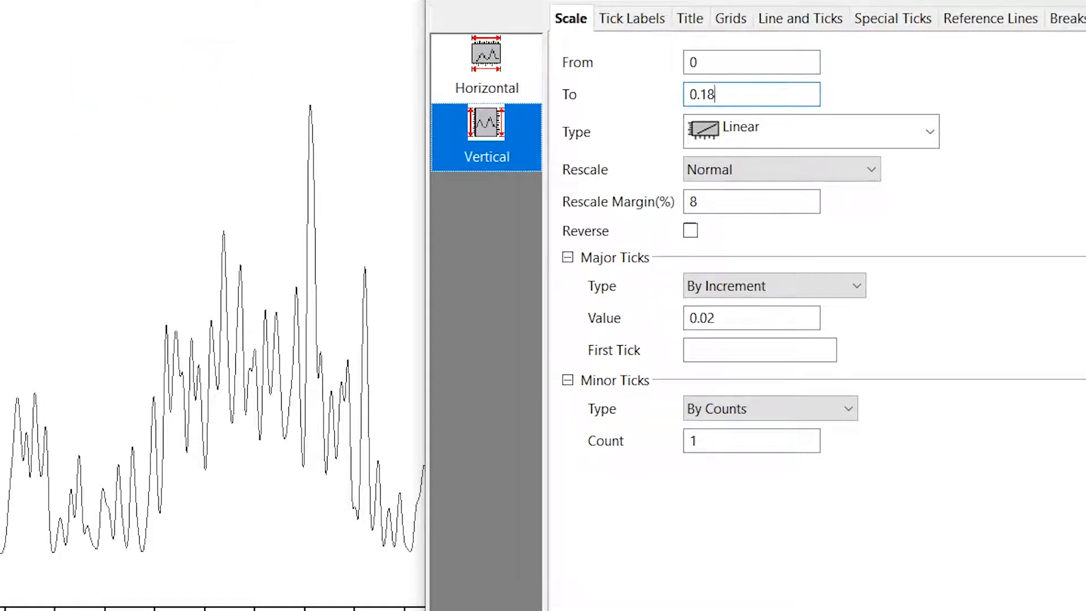
key("Return")
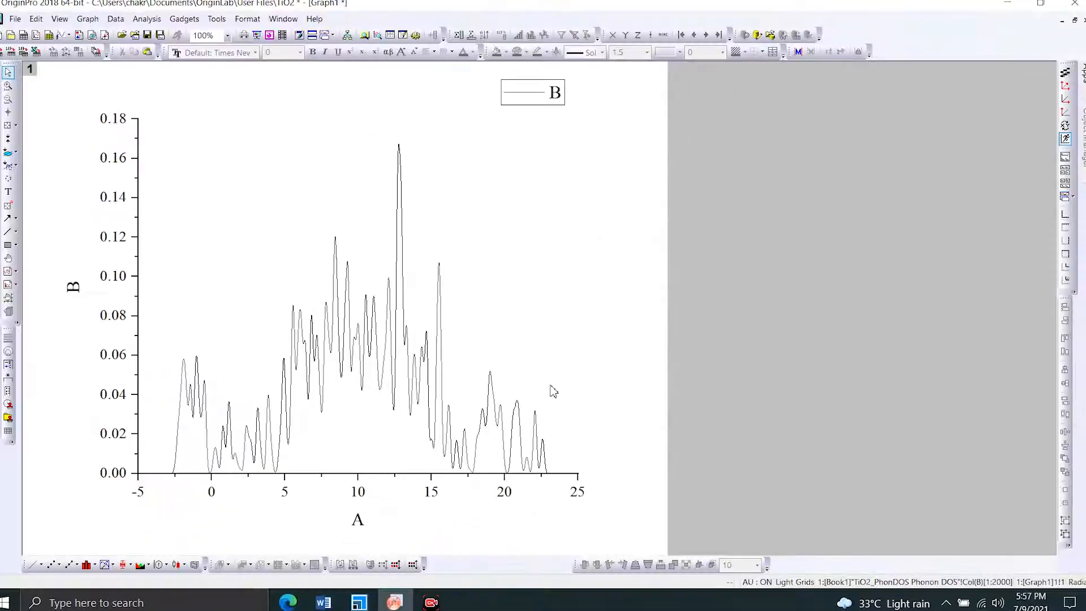
- Check the axis titles of the TiO2_PhonDOS Phonon DOS chart in Materials Studio, and return to OriginPro
left_click(359, 602)
double_click(145, 313)
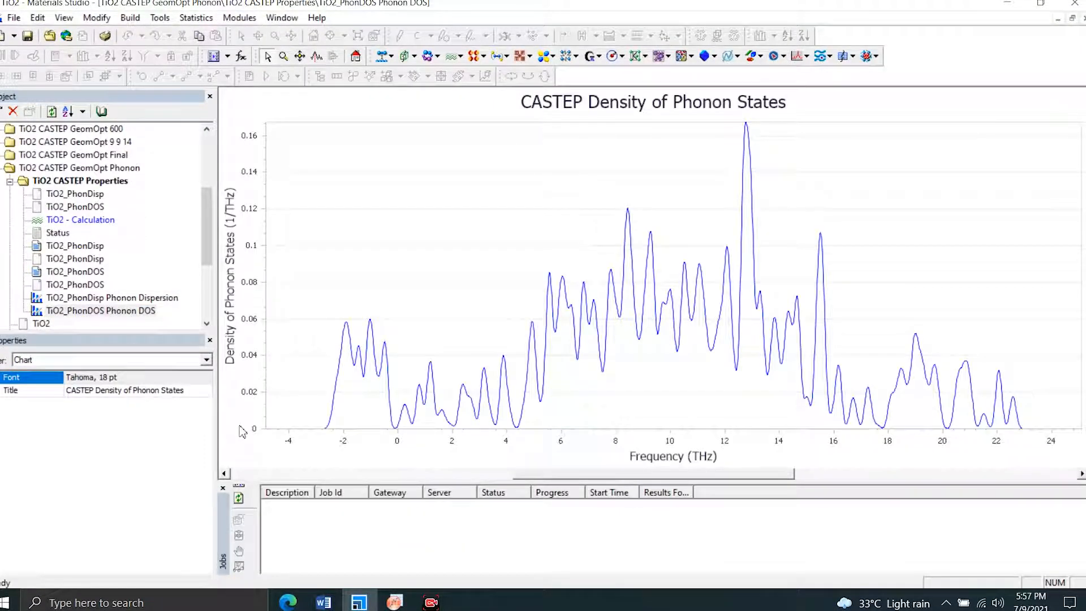
left_click(394, 602)
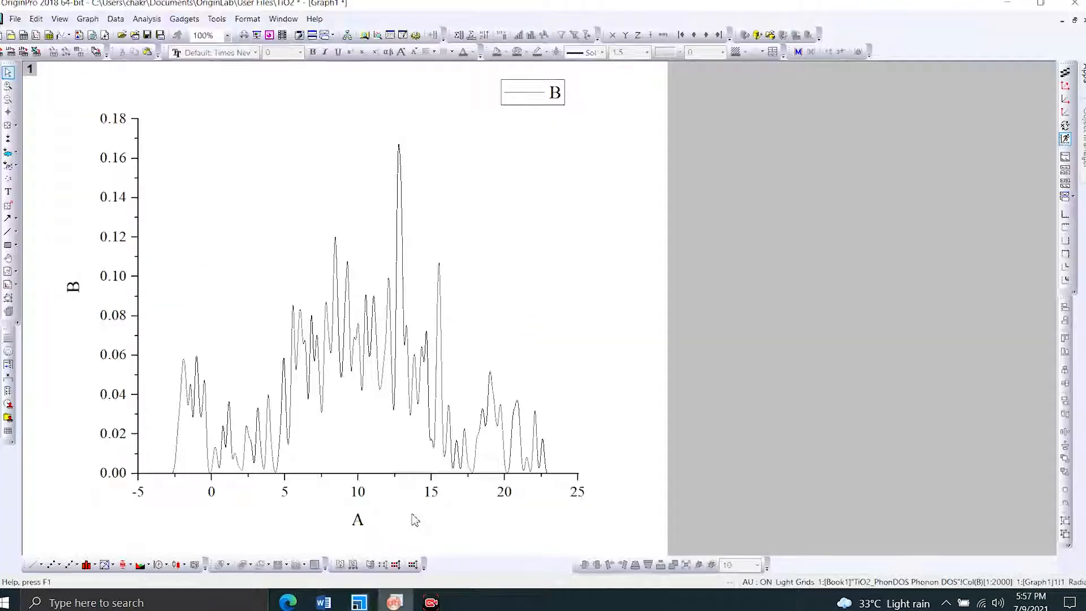
- Format the phonon DOS curve as a red line with a width of 1.5
double_click(379, 338)
left_click(492, 223)
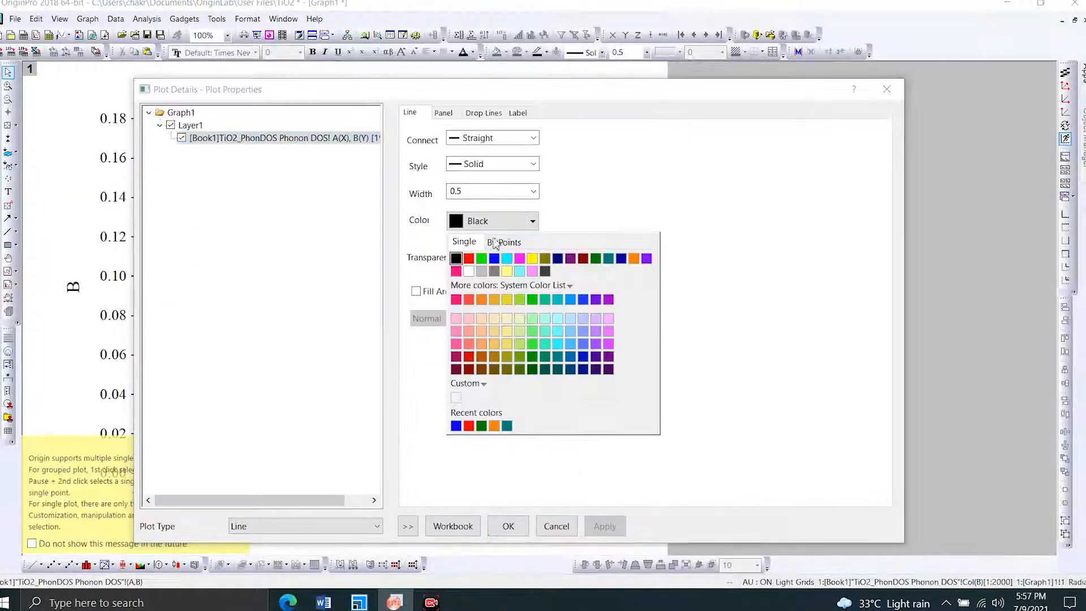
left_click(473, 259)
left_click(531, 194)
left_click(486, 231)
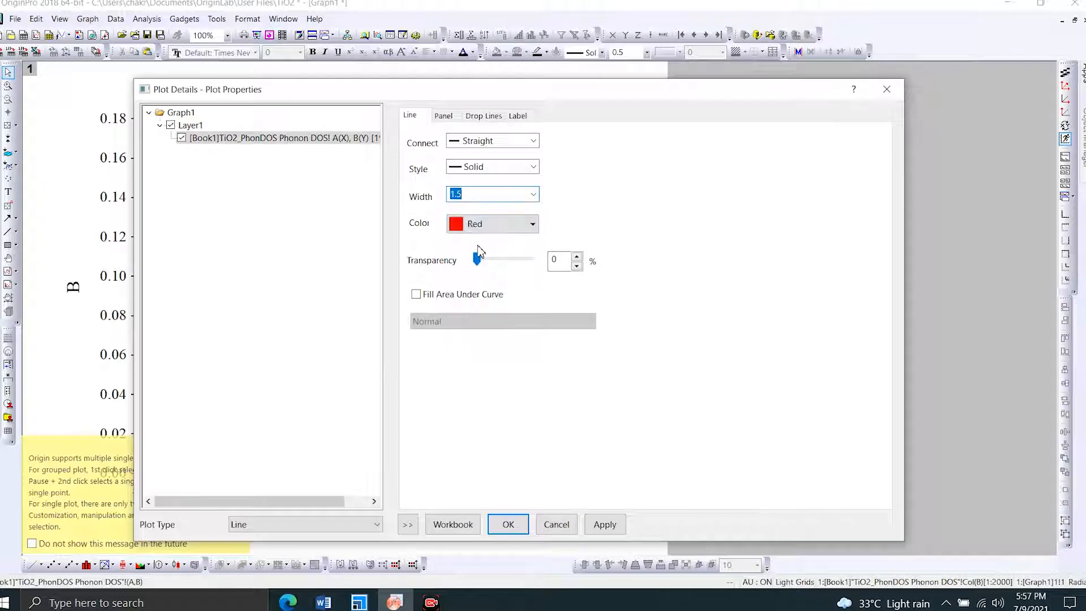
left_click(504, 528)
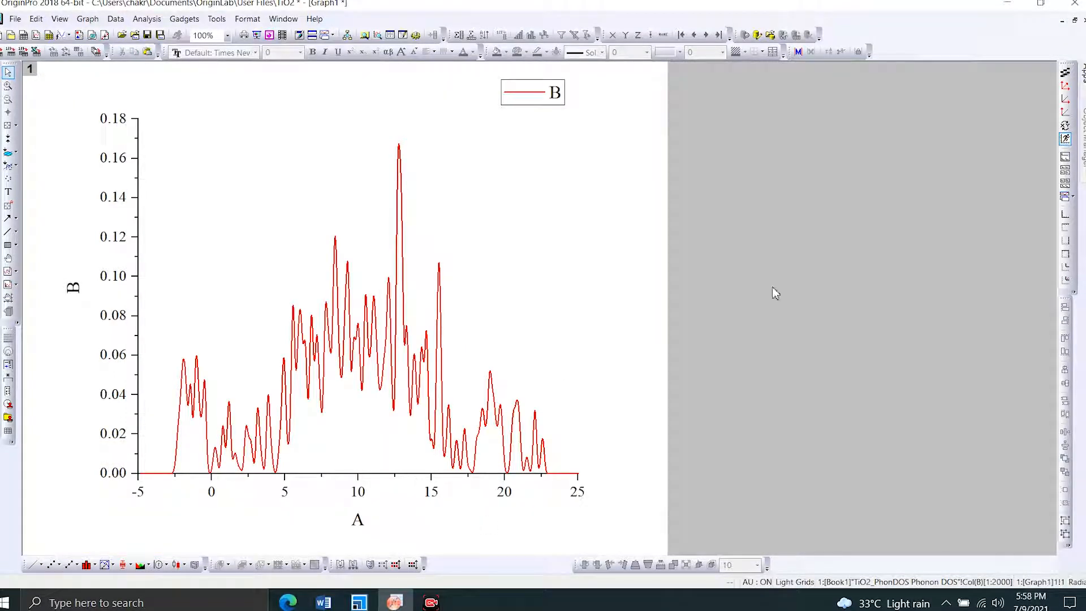
- Delete the graph legend and add a new layer with top X and right Y axes
left_click(555, 94)
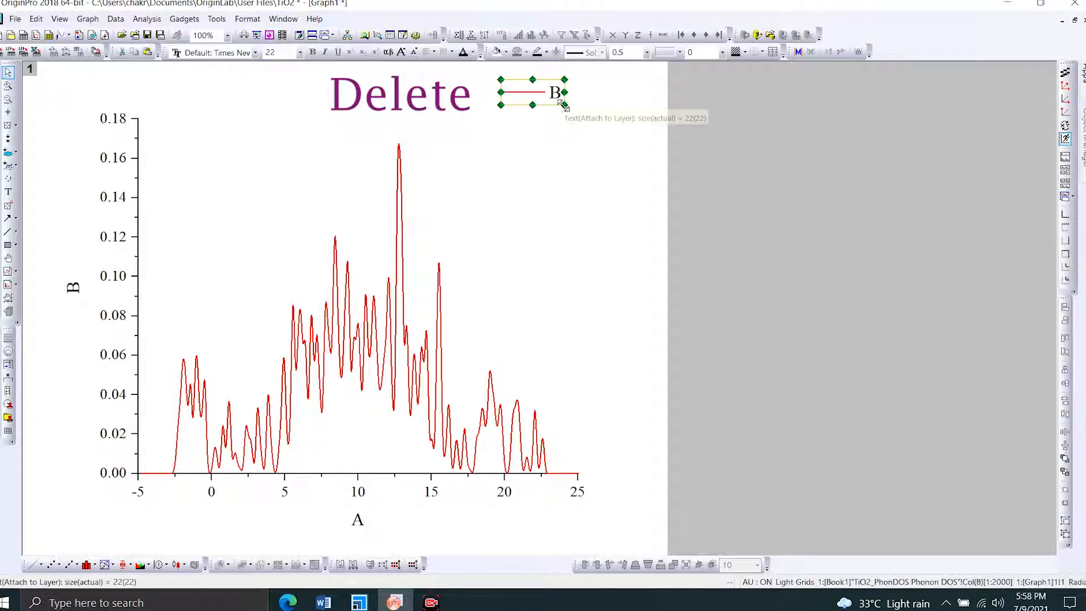
key("Delete")
left_click(1065, 254)
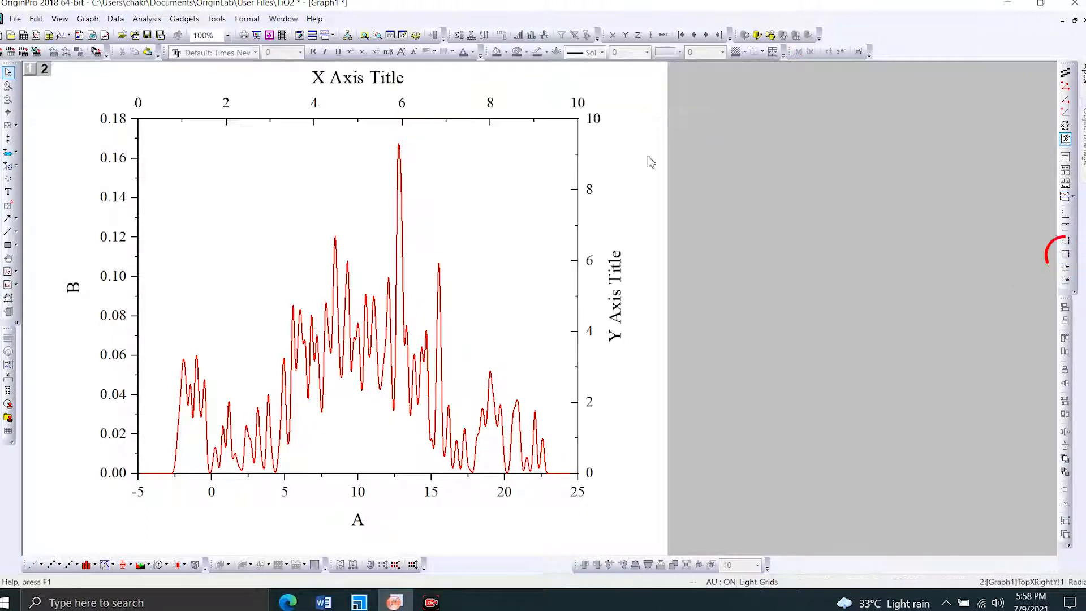
- Delete the titles and tick labels of the added top and right axes
left_click(405, 82)
key("Delete")
left_click(618, 257)
key("Delete")
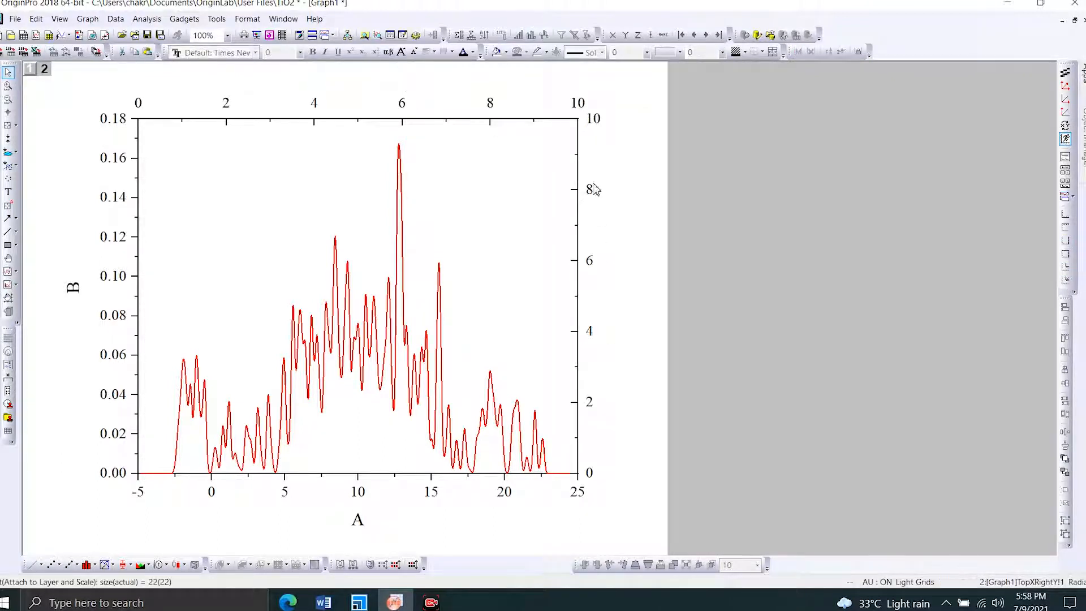
- Set the major and minor tick styles of the right axis in Layer 2 to None
double_click(577, 188)
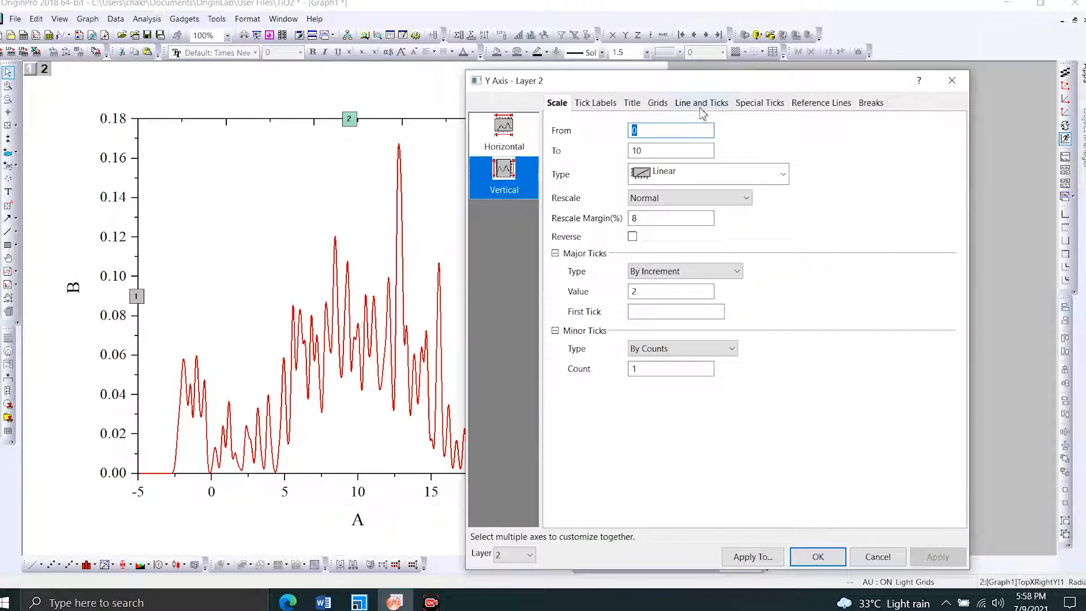
left_click(703, 103)
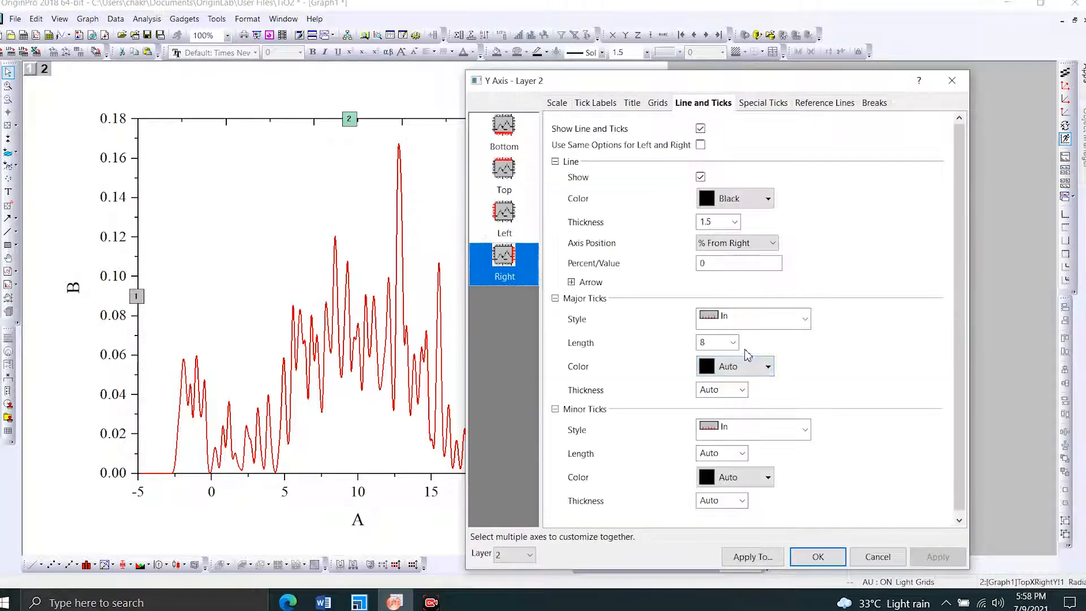
left_click(752, 318)
left_click(730, 372)
left_click(753, 430)
left_click(731, 484)
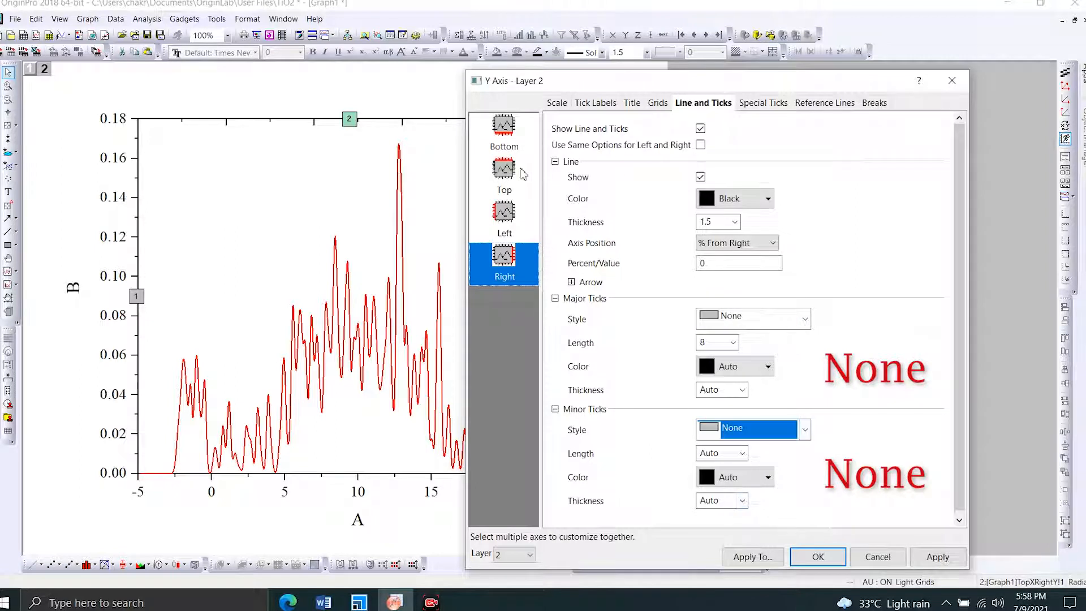
- Set the major and minor tick styles of the top axis in Layer 2 to None and apply the axis settings
left_click(503, 181)
left_click(761, 318)
left_click(731, 392)
left_click(762, 430)
left_click(730, 481)
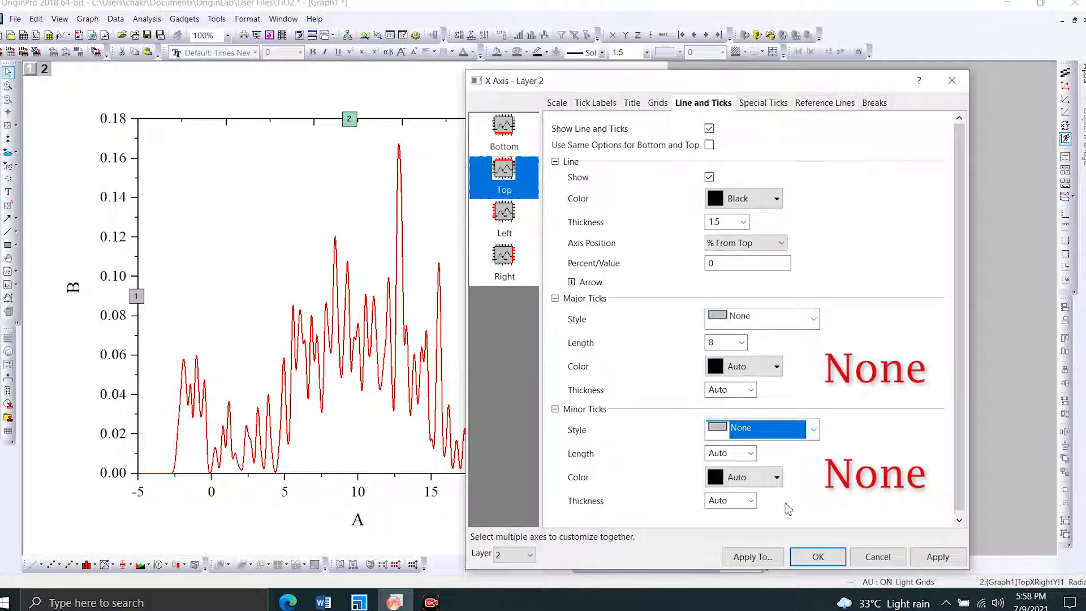
left_click(814, 553)
- Replace the Y axis title of the phonon DOS graph with "Density of states (1/THz)"
double_click(79, 286)
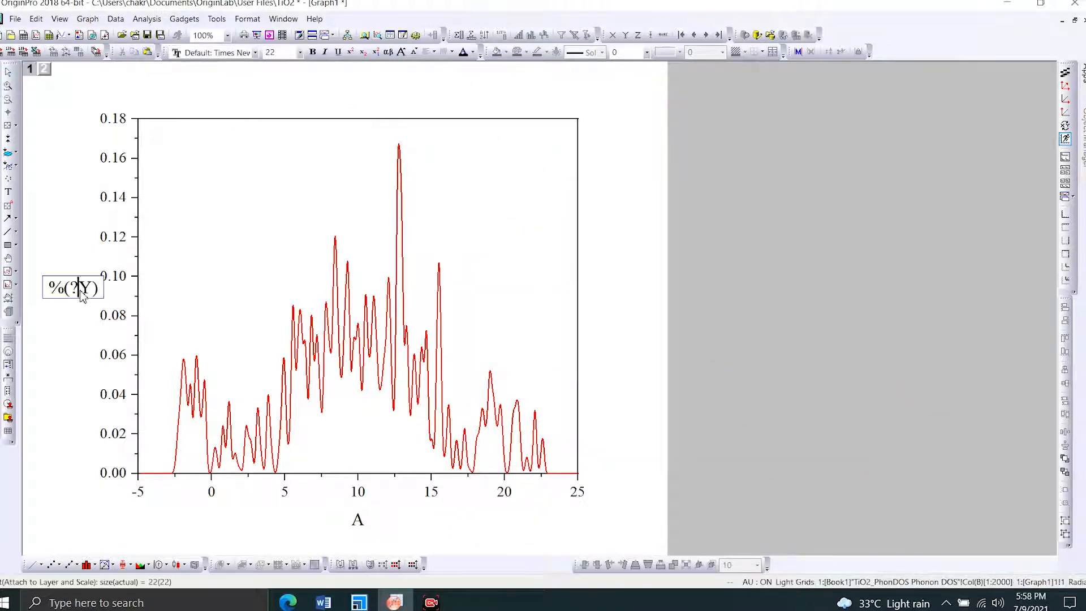
key("ctrl+a")
type("Density")
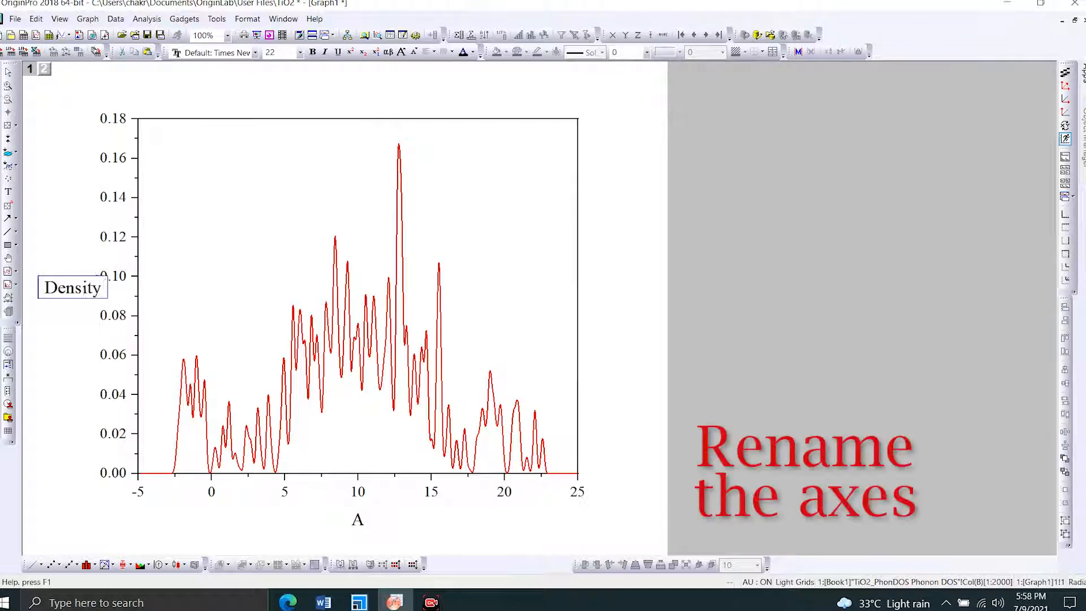
type(" of stat")
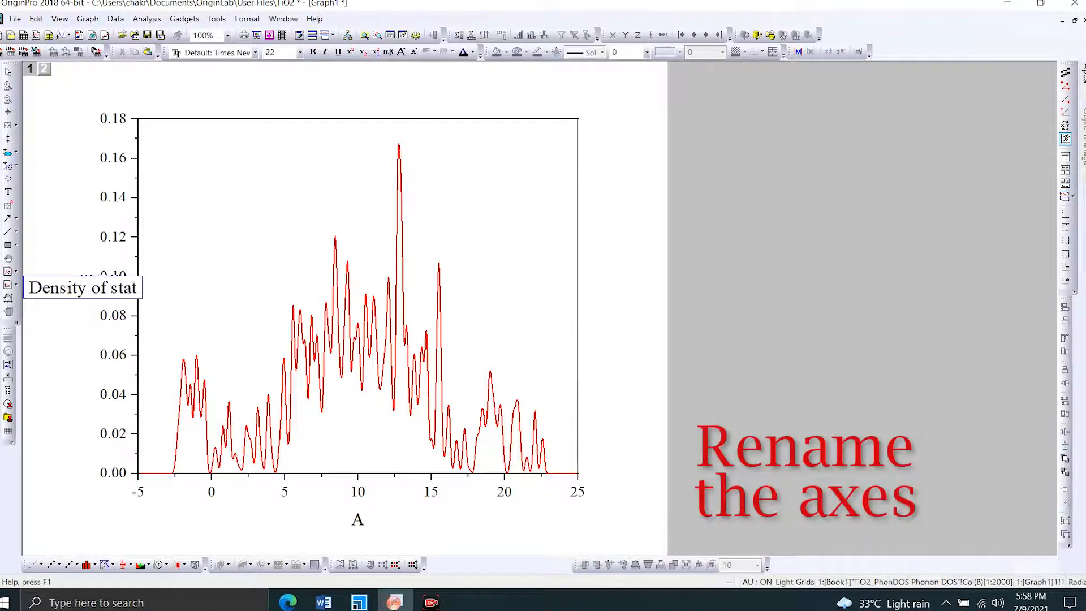
type("es (1/T")
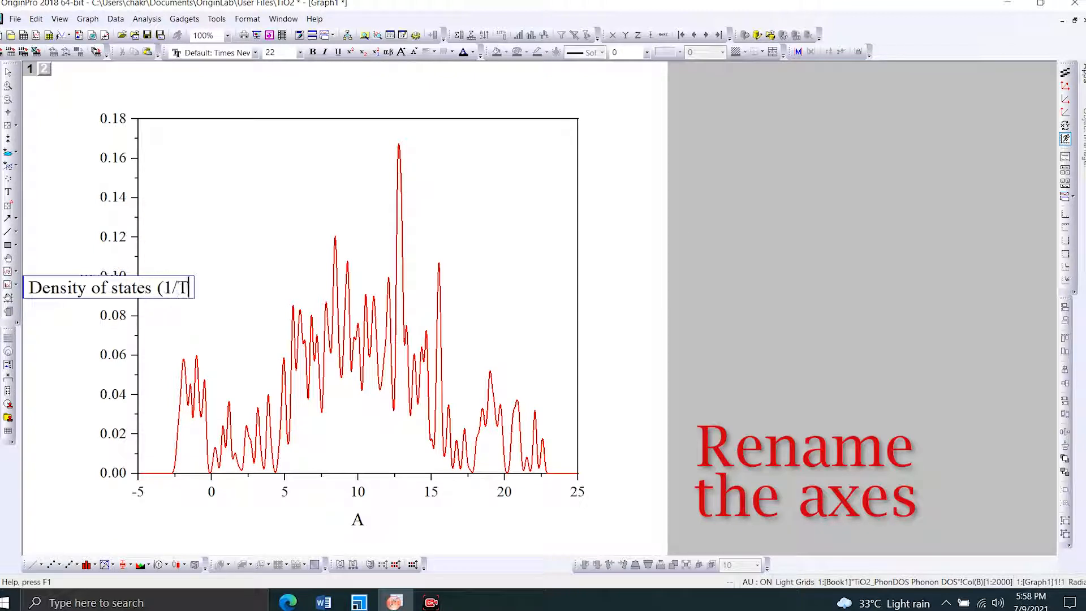
type("Hz")
left_click(54, 210)
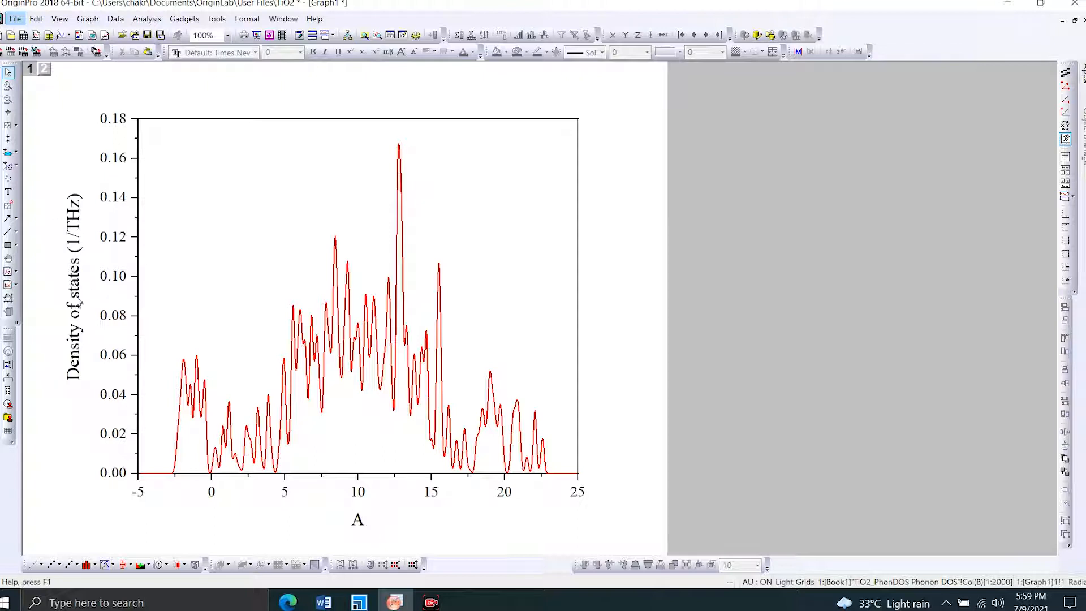
- Set the X axis title to "Frequency (THz)" and compare the graph with the phonon DOS chart in Materials Studio
double_click(357, 520)
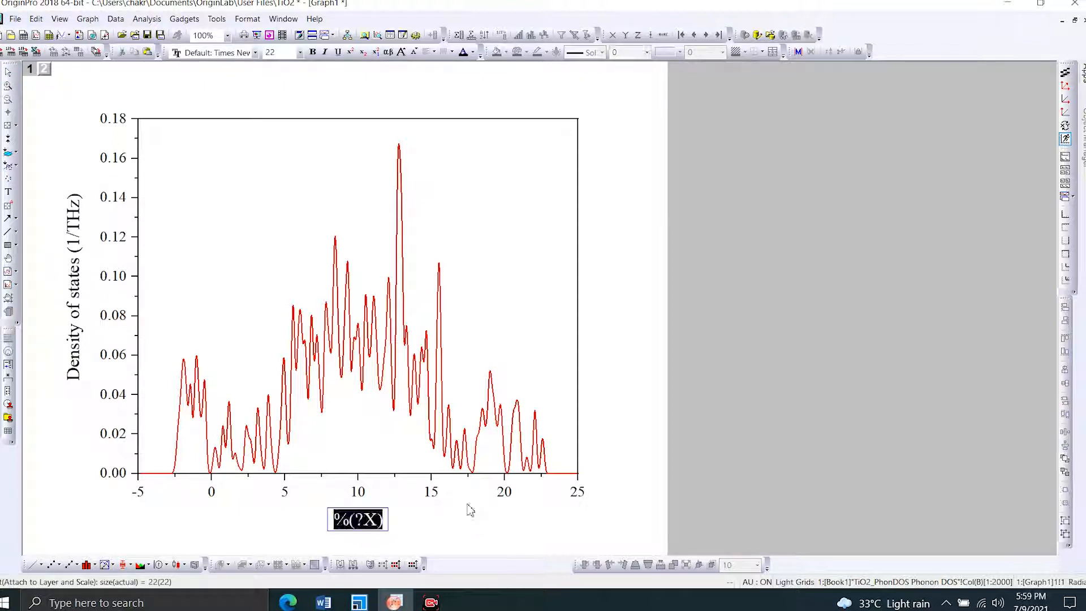
type("Freq")
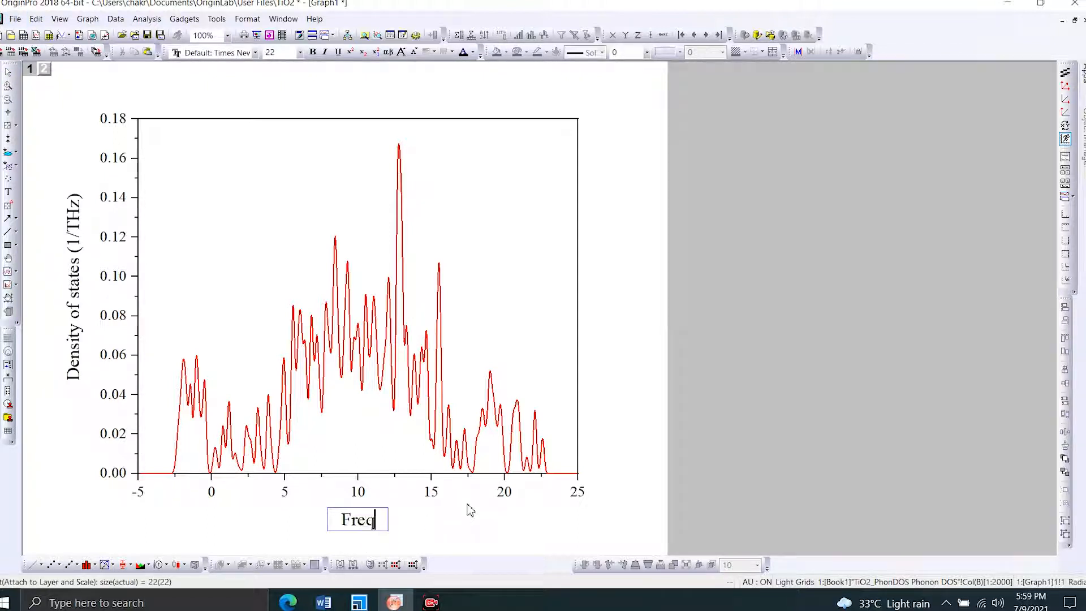
type("uency (T")
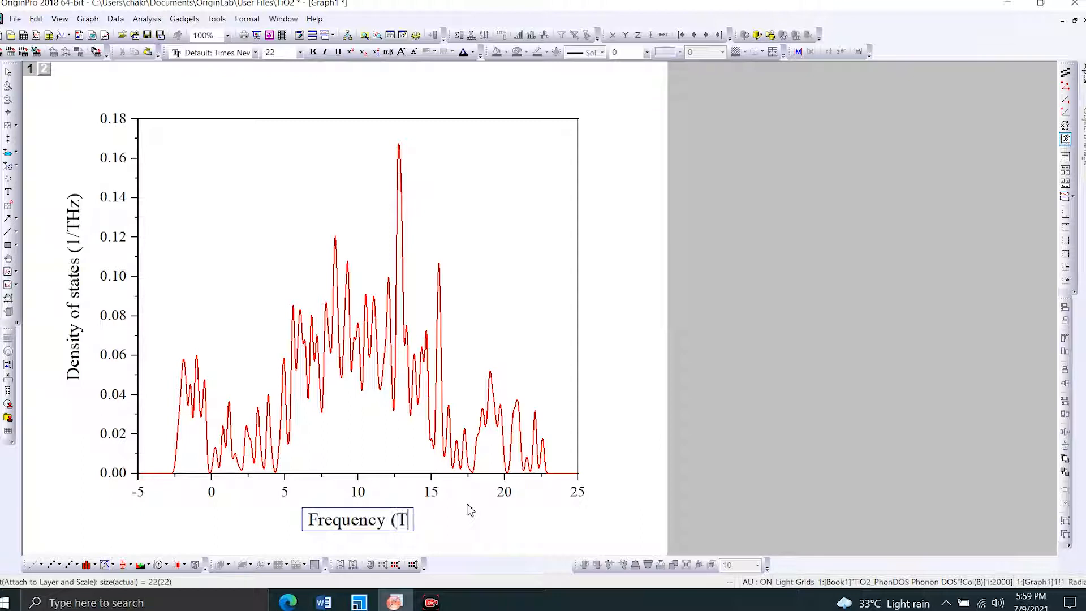
type("Hz)")
left_click(470, 451)
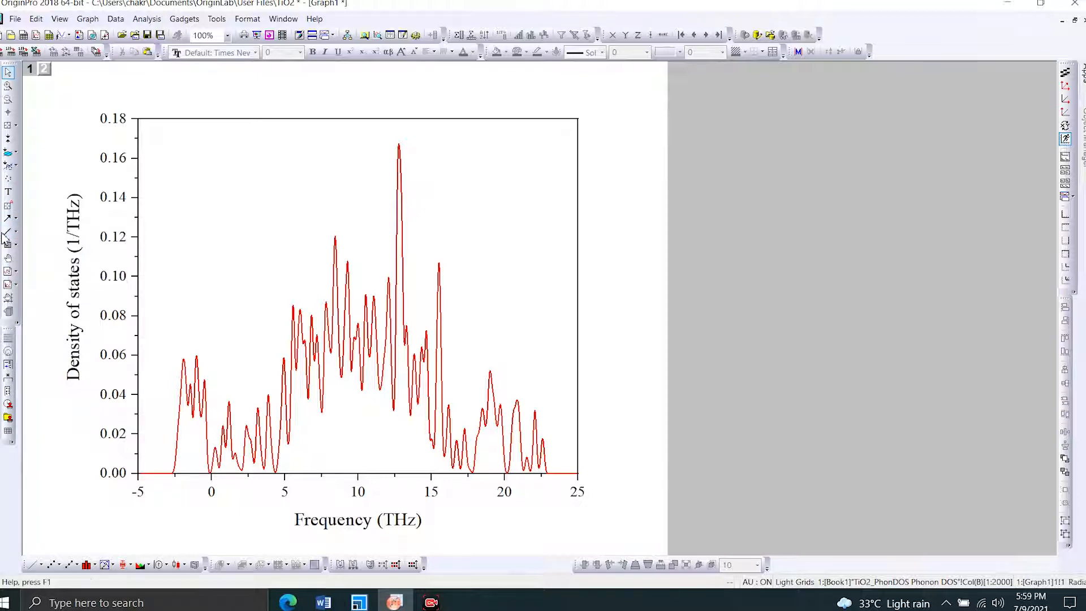
left_click(356, 603)
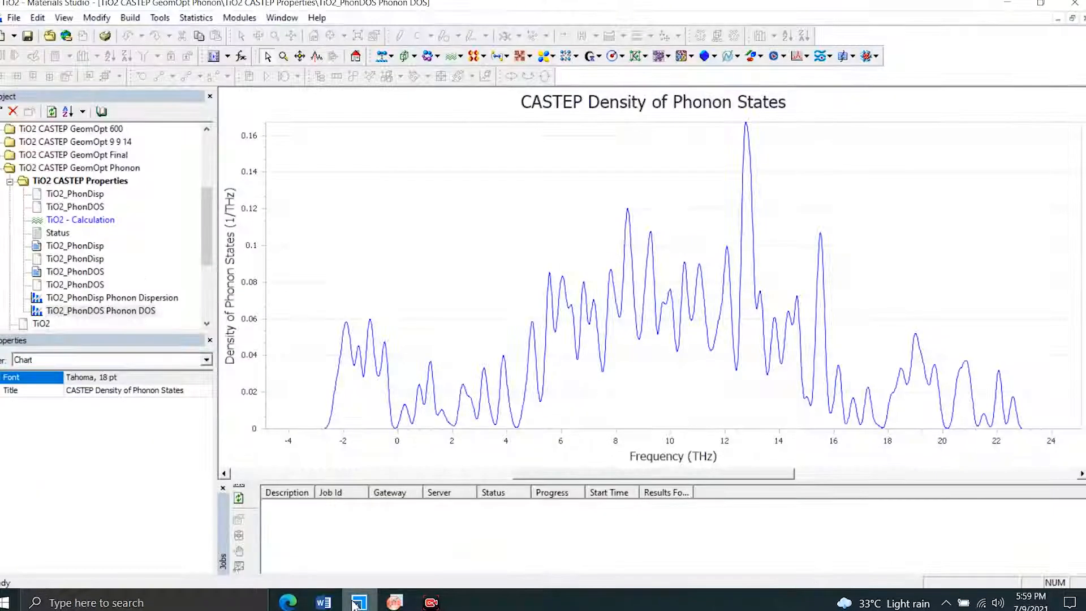
left_click(357, 603)
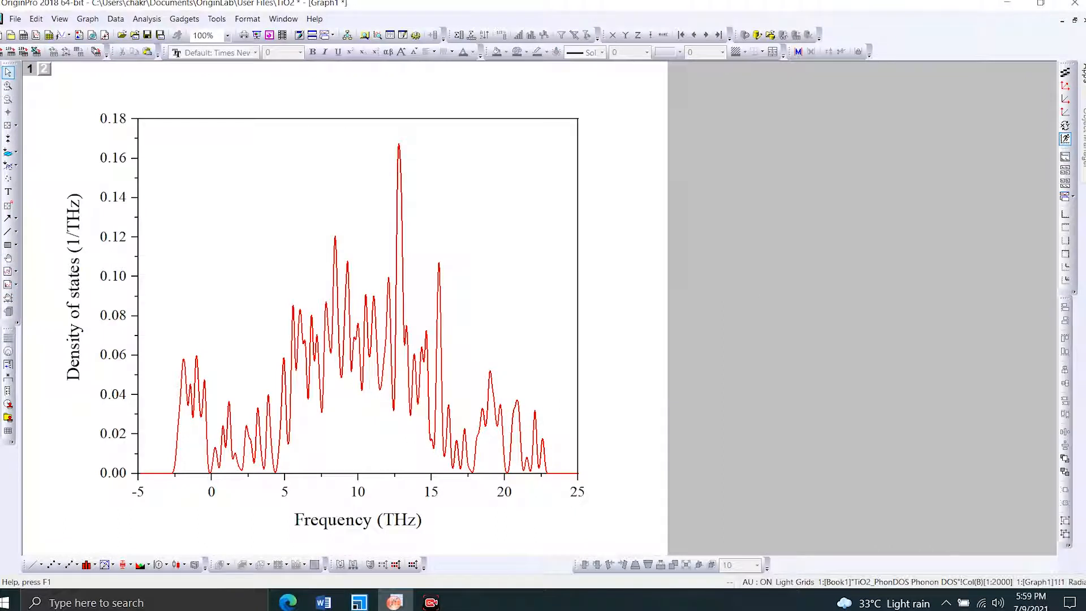
- Rename the workbook Book1 as PhononDOSShee in the project
key("alt+1")
right_click(34, 271)
left_click(61, 376)
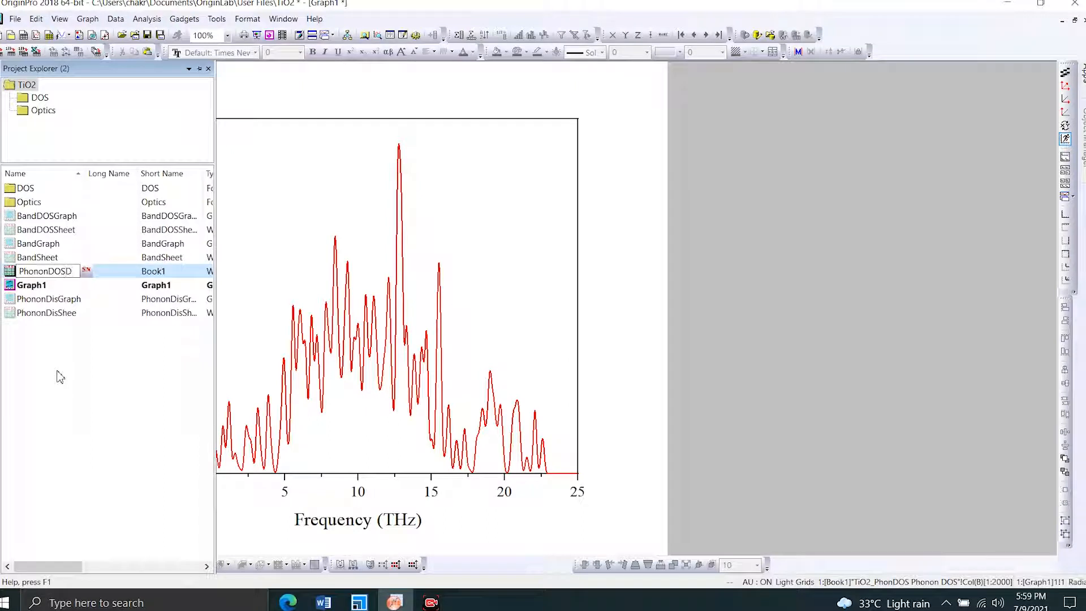
type("PhononDOSS")
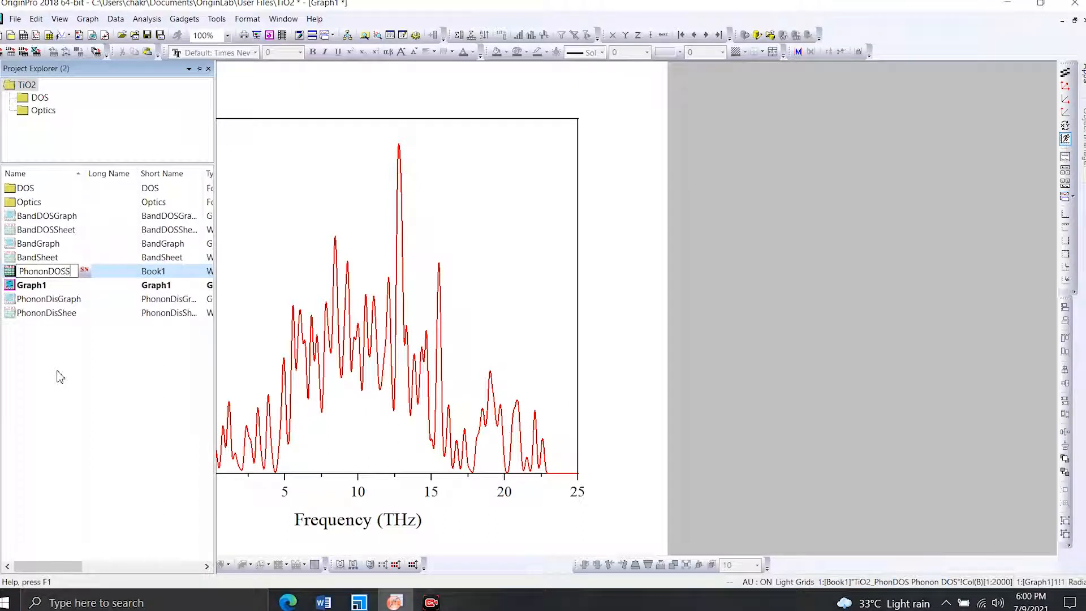
type("hee")
key("Return")
- Rename Graph1 as PhononDOSGraph in the project
right_click(35, 272)
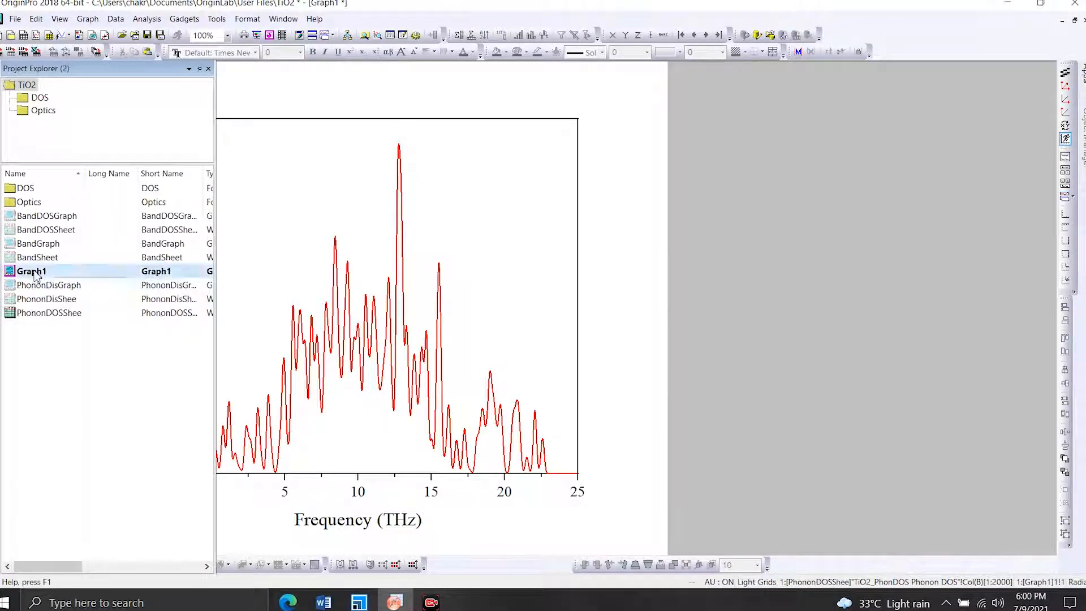
left_click(74, 402)
type("Ph")
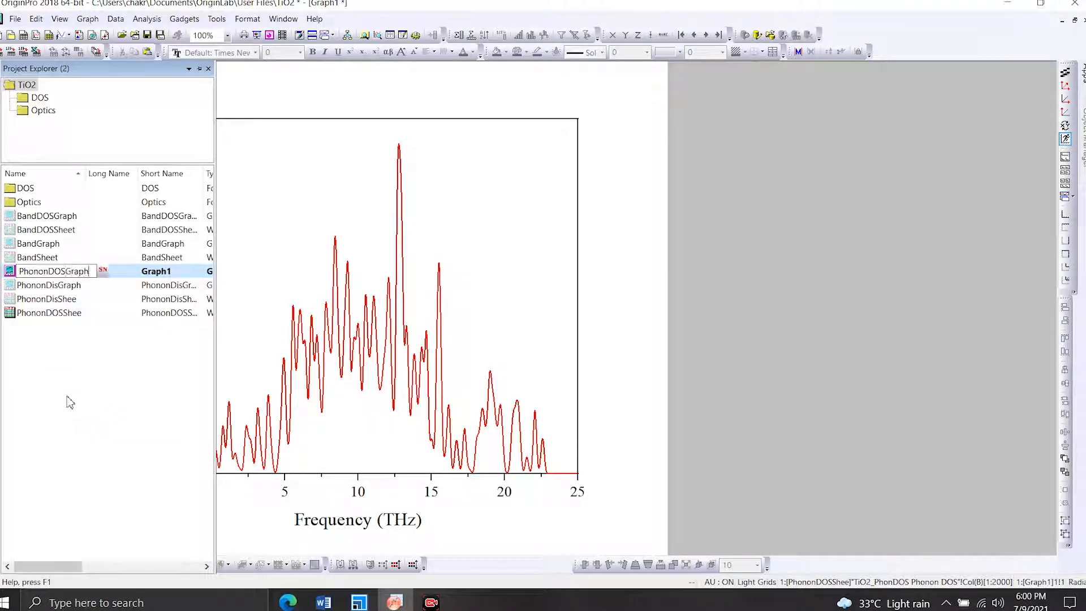
type("ononDOSGraph")
key("Return")
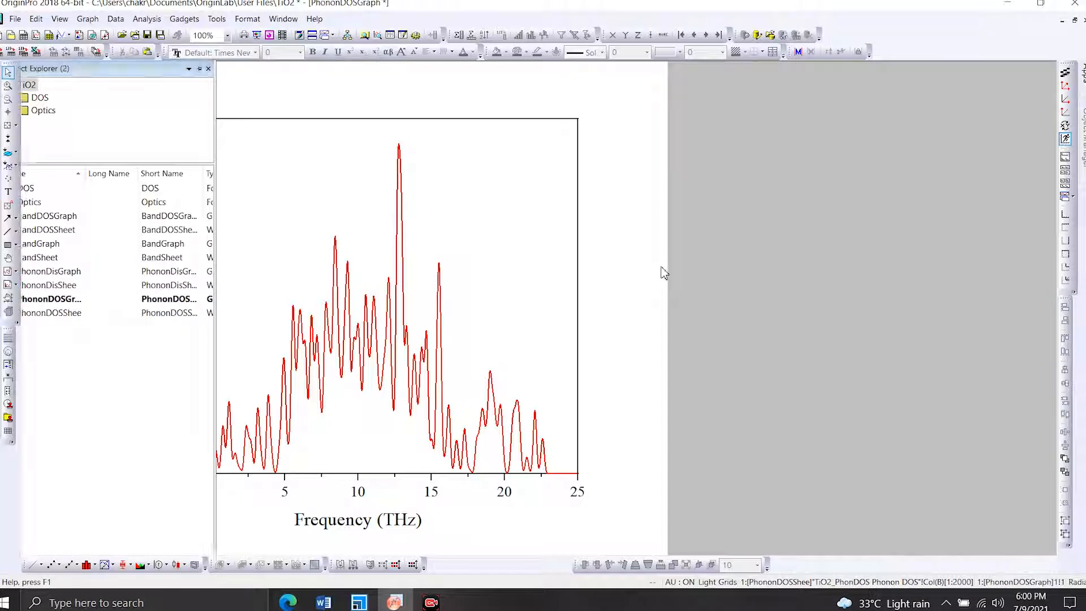
- Export the active graph as a JPEG image named "Phonon DOS" to the TiO2 folder on the desktop
left_click(15, 19)
mouse_move(67, 123)
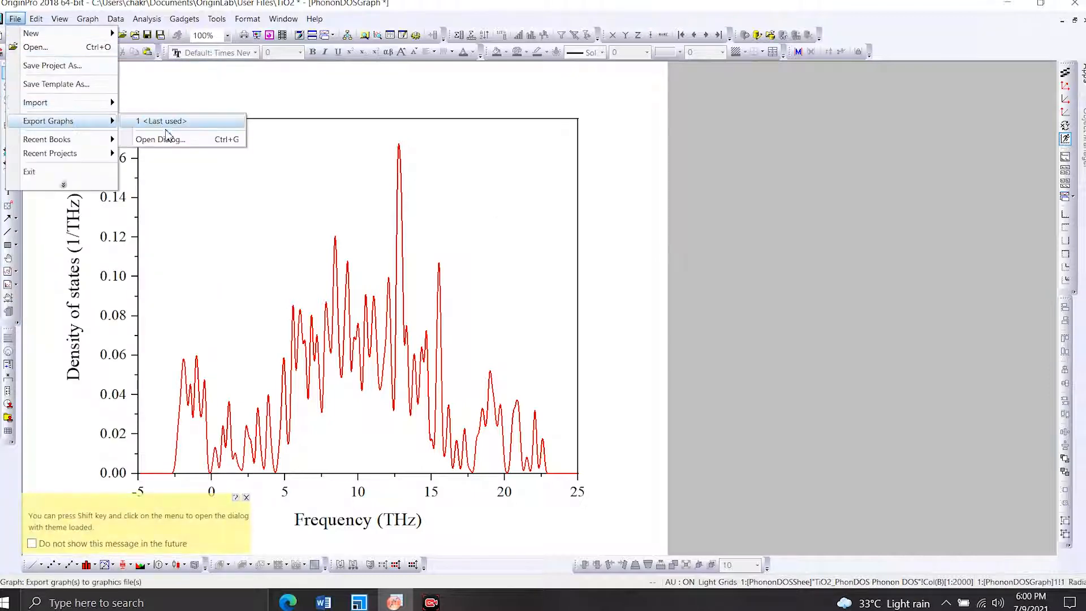
left_click(188, 141)
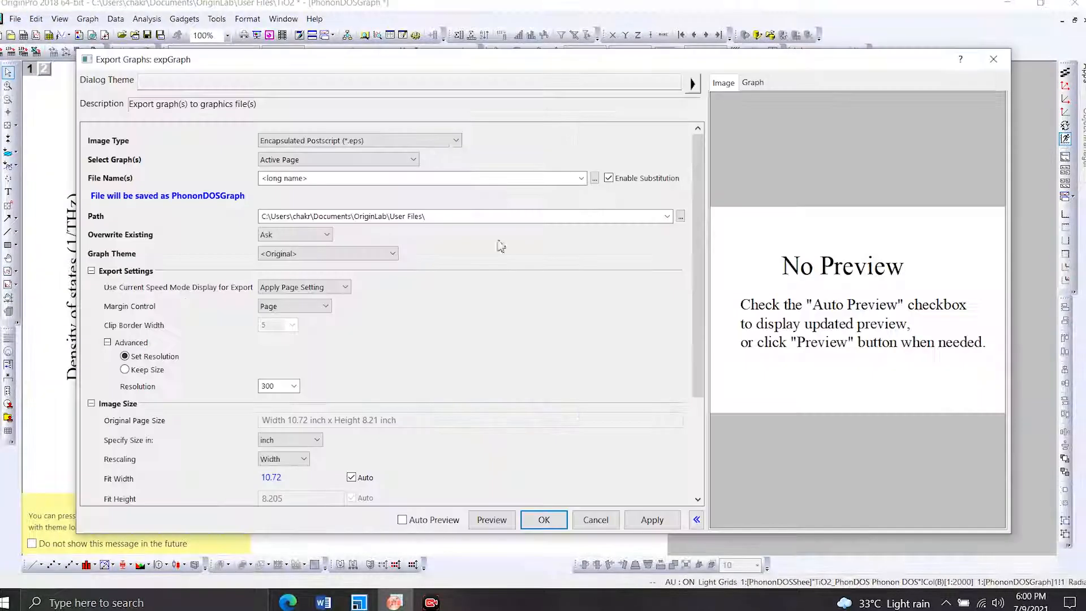
left_click(362, 140)
left_click(440, 217)
left_click(283, 178)
type("Phonon DOS")
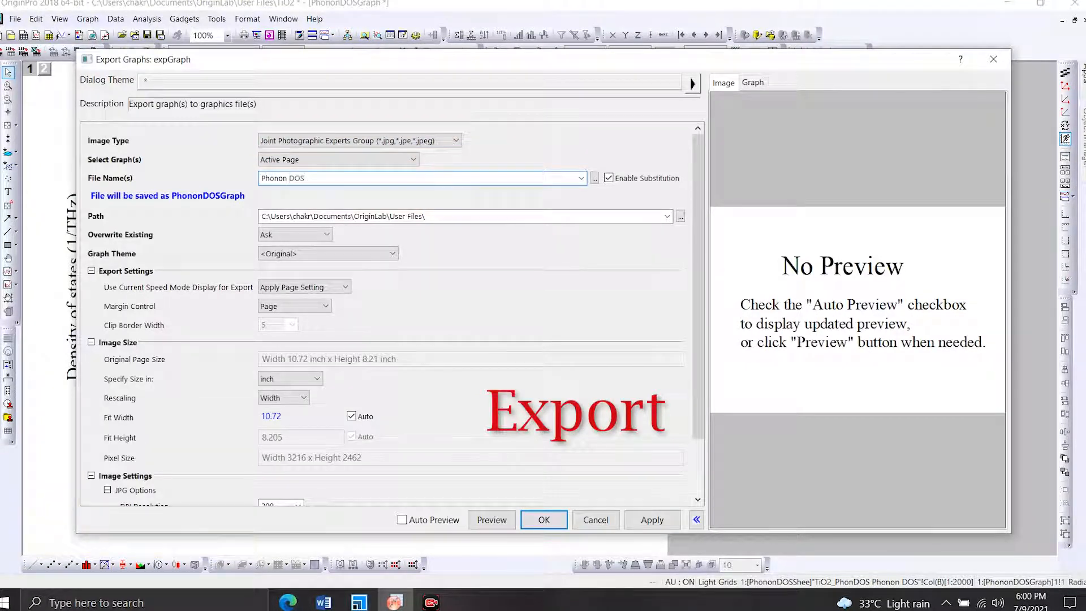
left_click(667, 217)
left_click(628, 229)
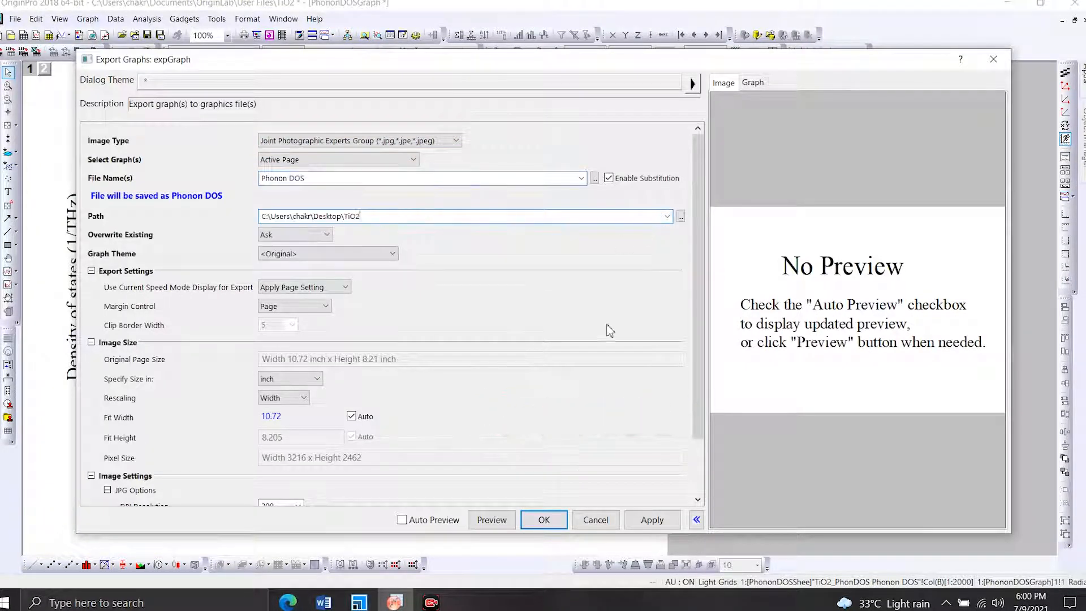
left_click(556, 521)
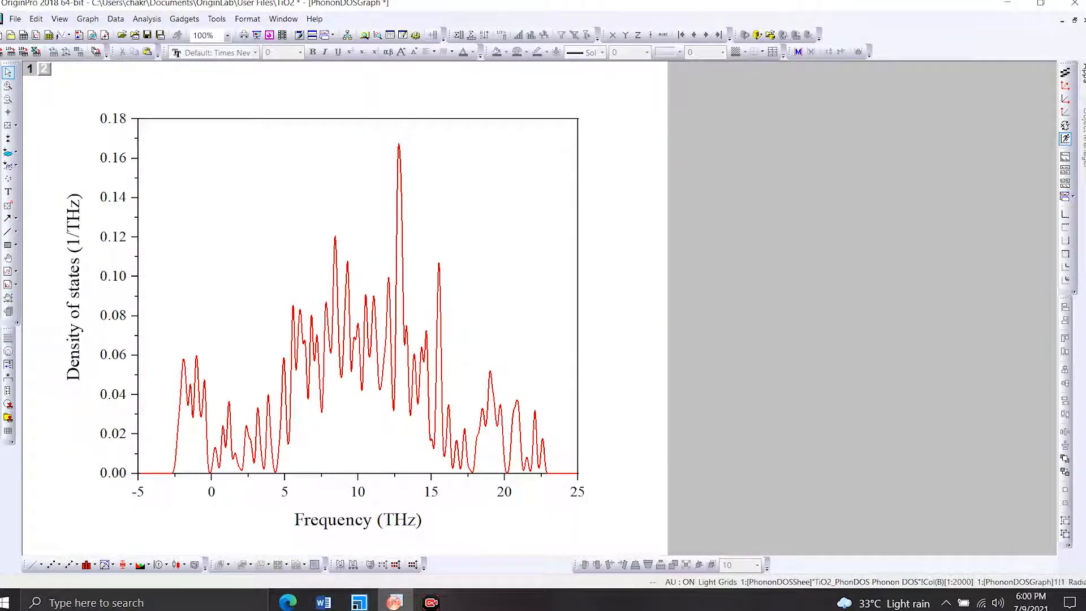
- Close the PhononDOSGraph and PhononDOSShee windows
key("ctrl+F4")
left_click(512, 335)
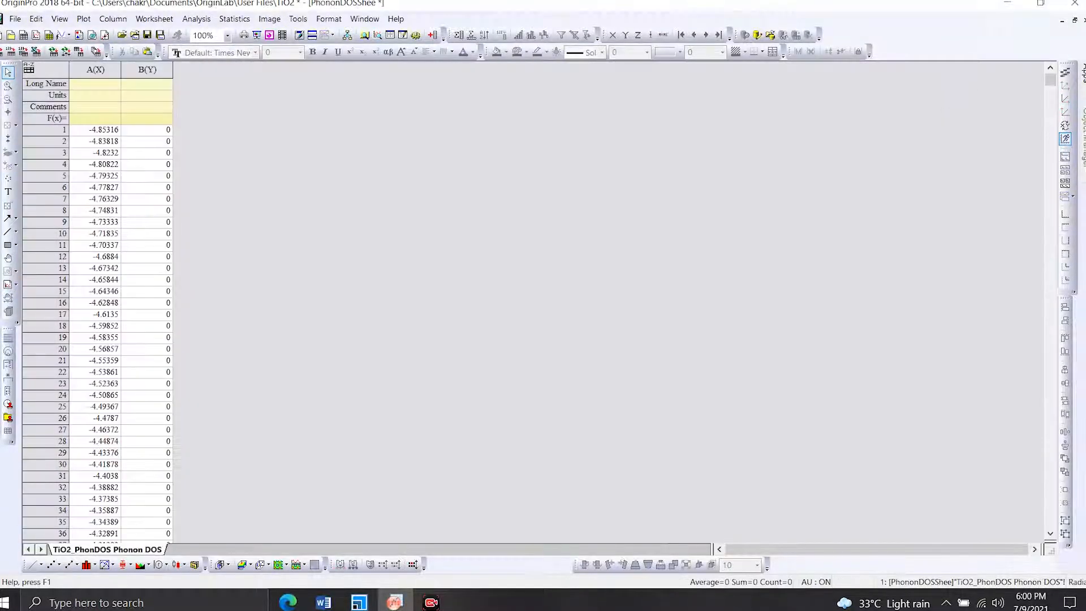
key("ctrl+F4")
left_click(538, 332)
left_click(5, 19)
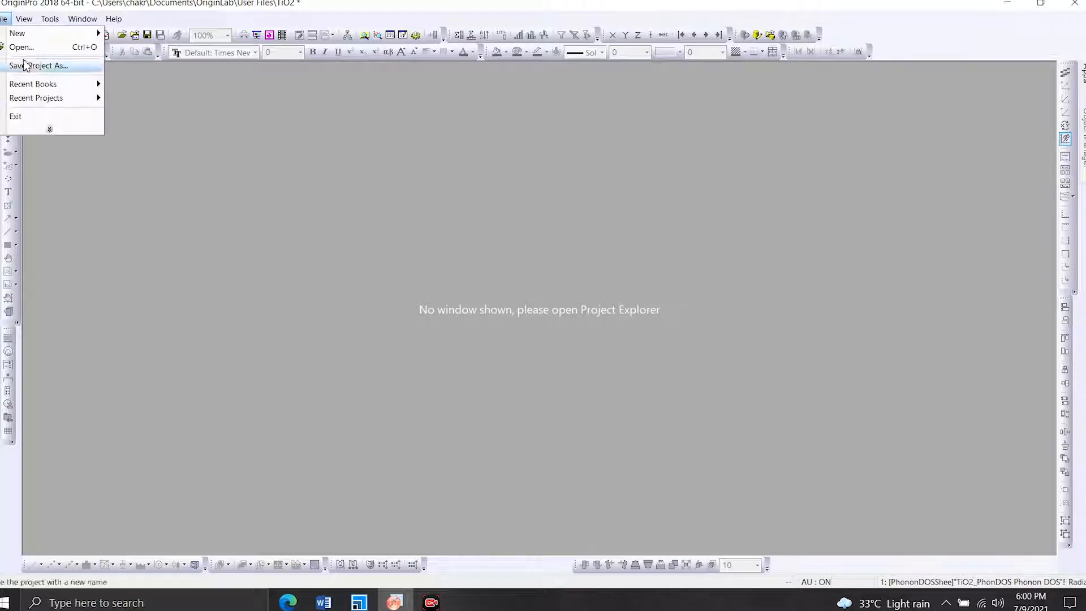
left_click(194, 90)
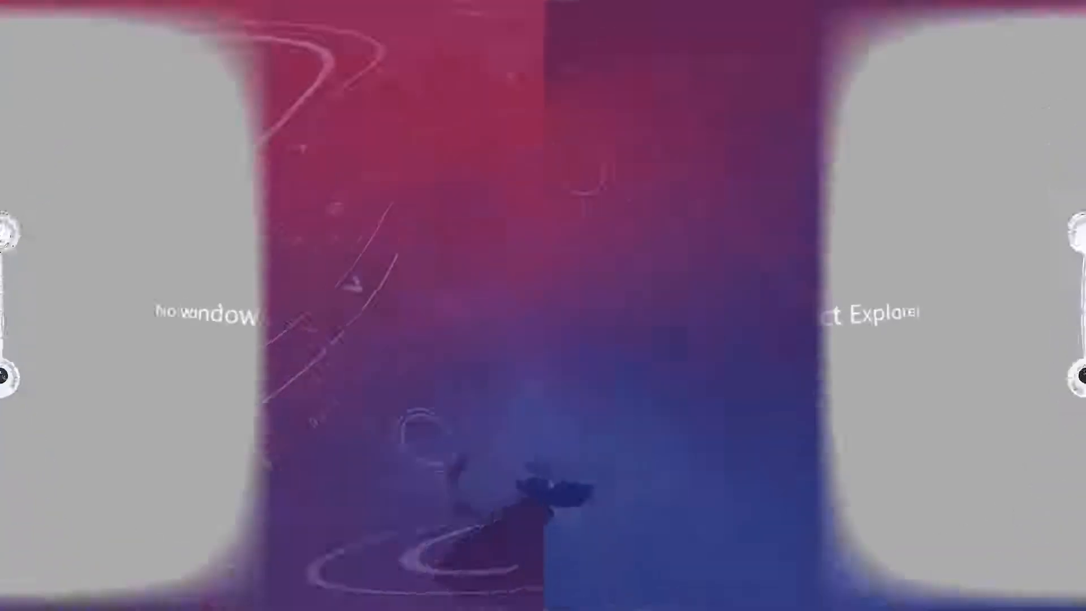